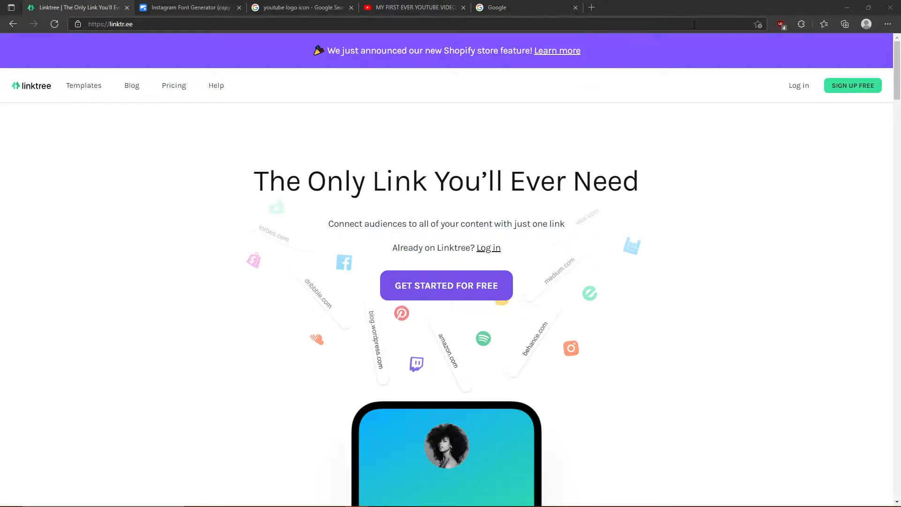
- Begin a new account sign-up with a custom username, then abandon it and return to the homepage
left_click(797, 89)
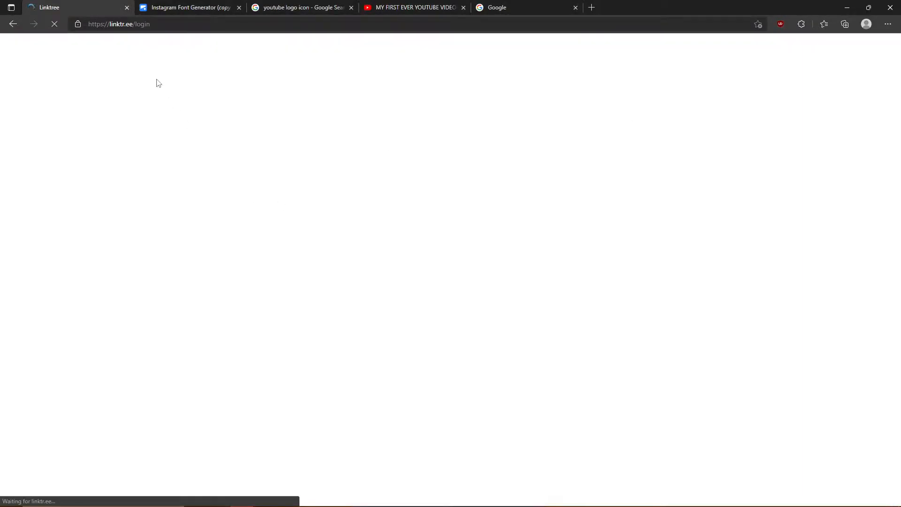
left_click(14, 24)
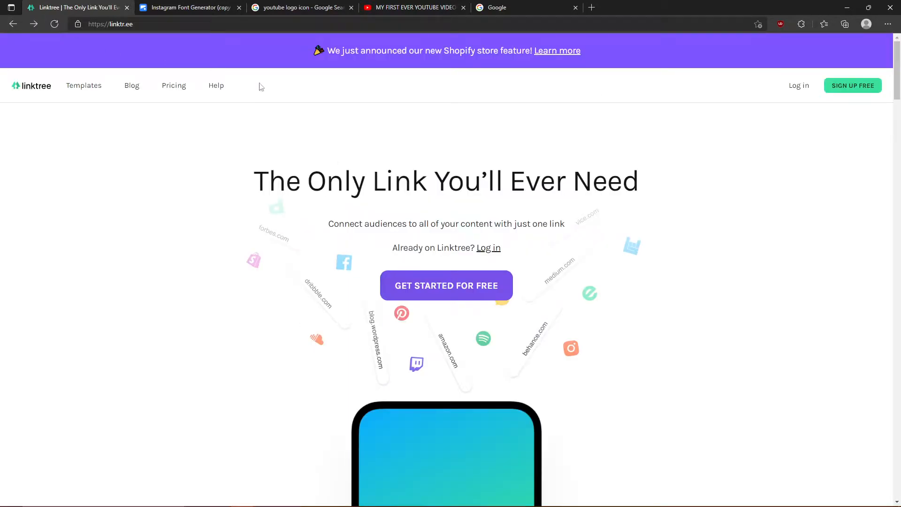
left_click(831, 87)
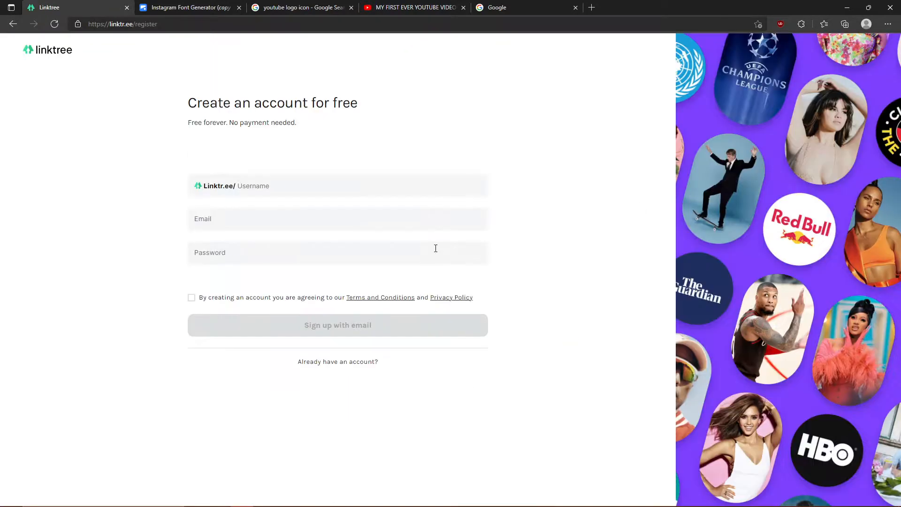
left_click(341, 186)
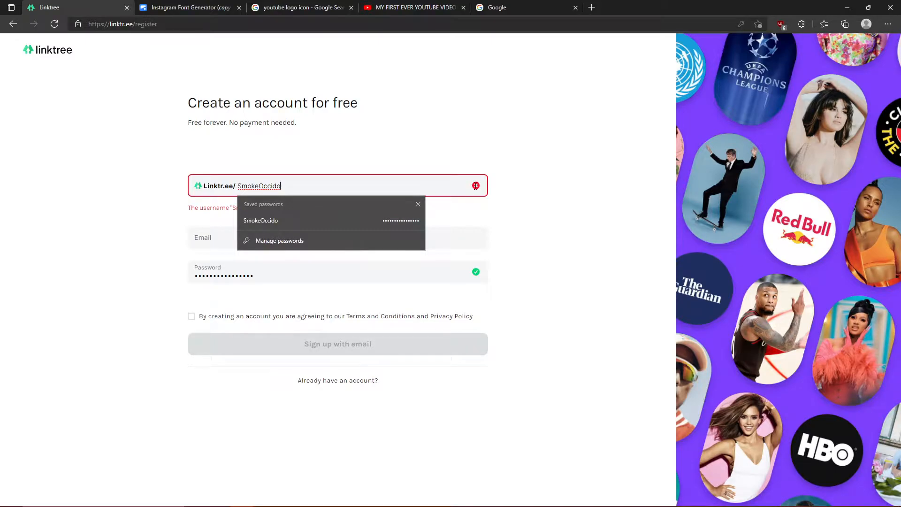
left_click_drag(429, 192, 215, 192)
key("BackSpace")
type("Tutorial2")
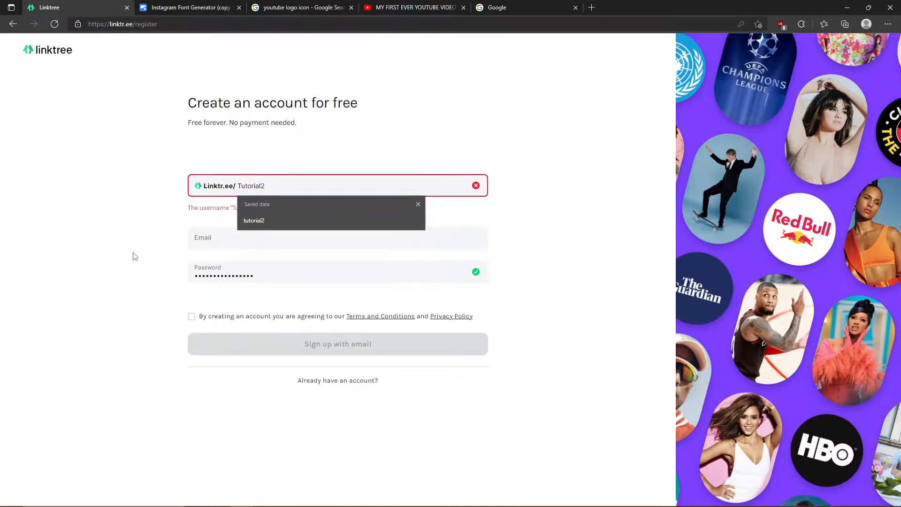
left_click(511, 227)
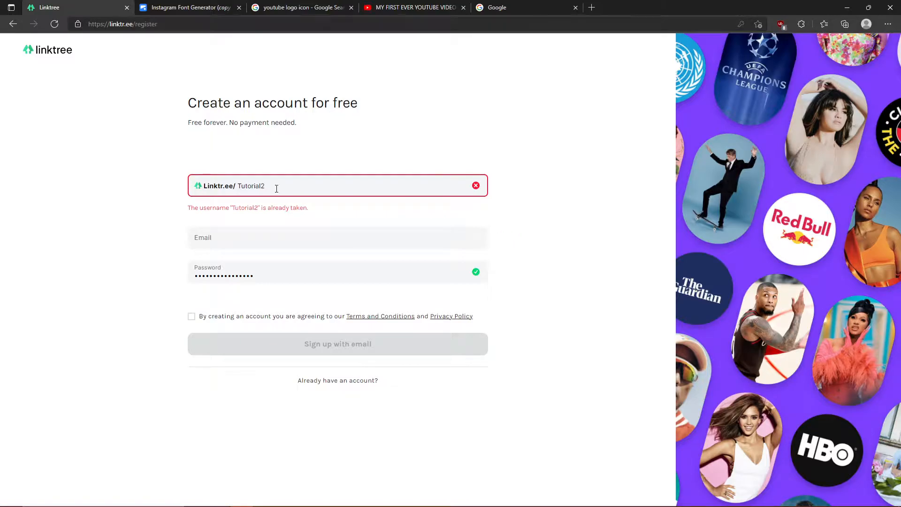
left_click(320, 236)
left_click(514, 285)
left_click(14, 24)
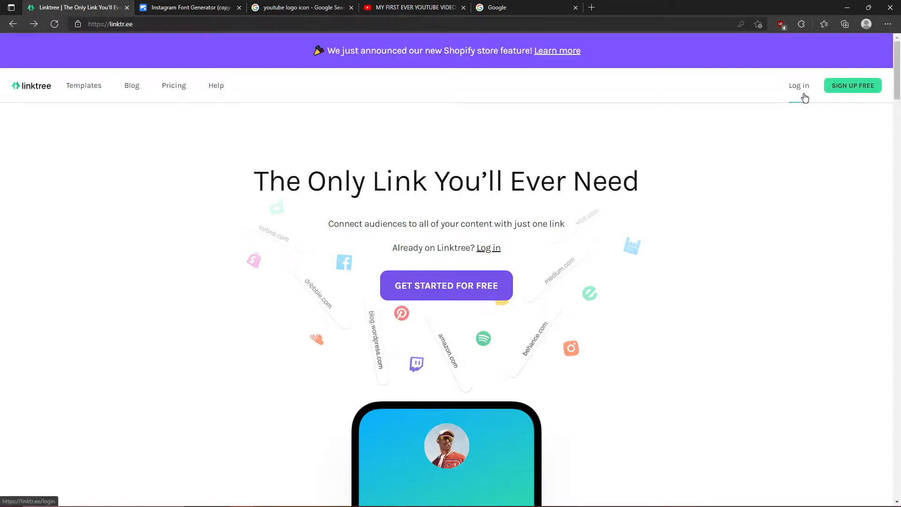
- Sign in with the saved account's username and password
left_click(804, 97)
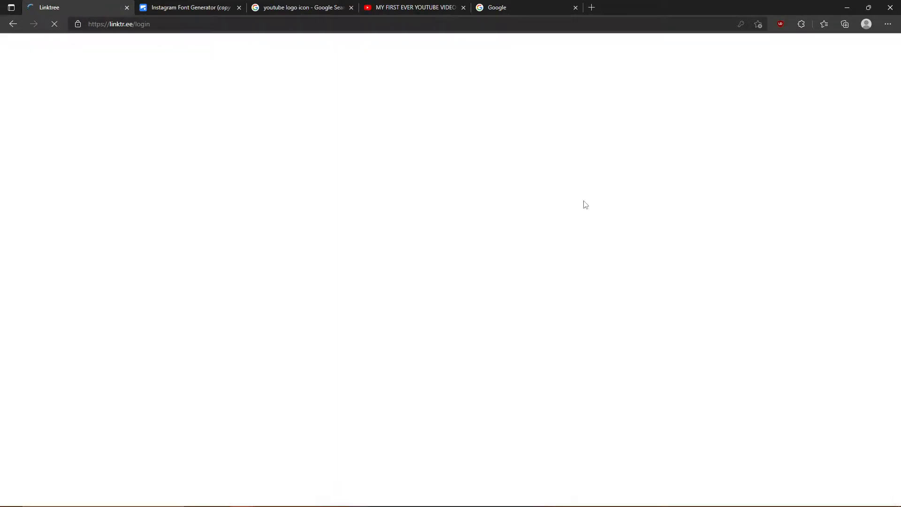
left_click_drag(419, 175, 334, 179)
key("BackSpace")
type("Tutori")
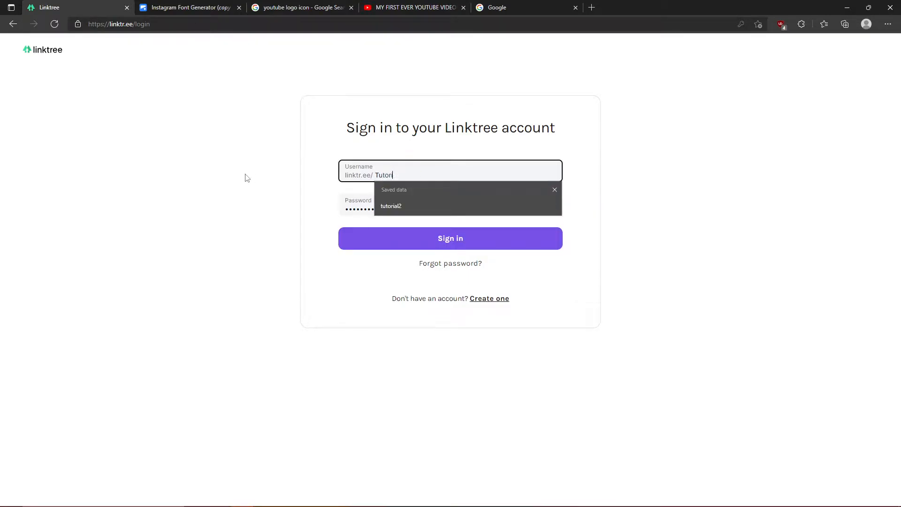
type("al2")
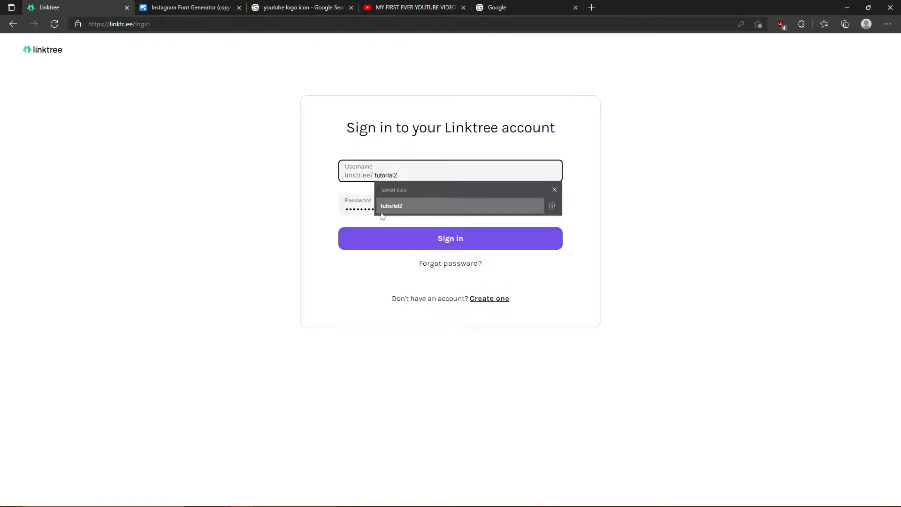
left_click(391, 206)
key("Tab")
key("BackSpace")
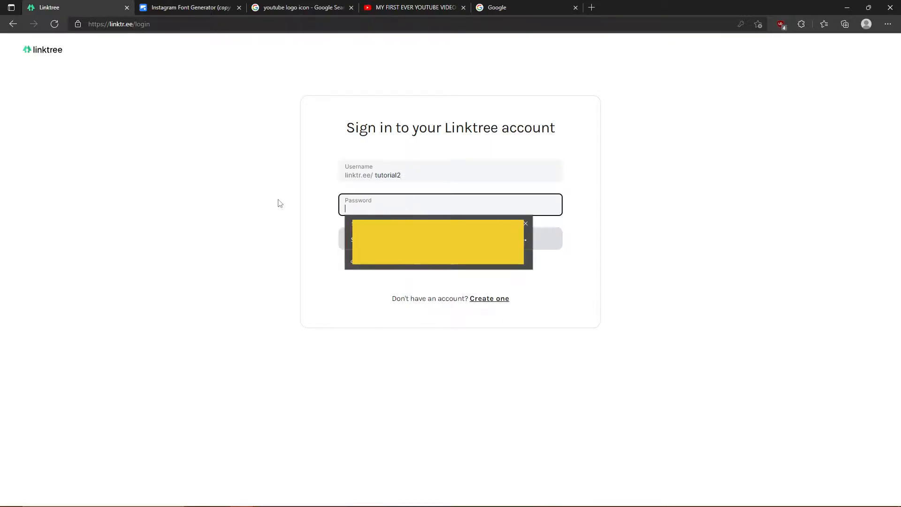
type("t")
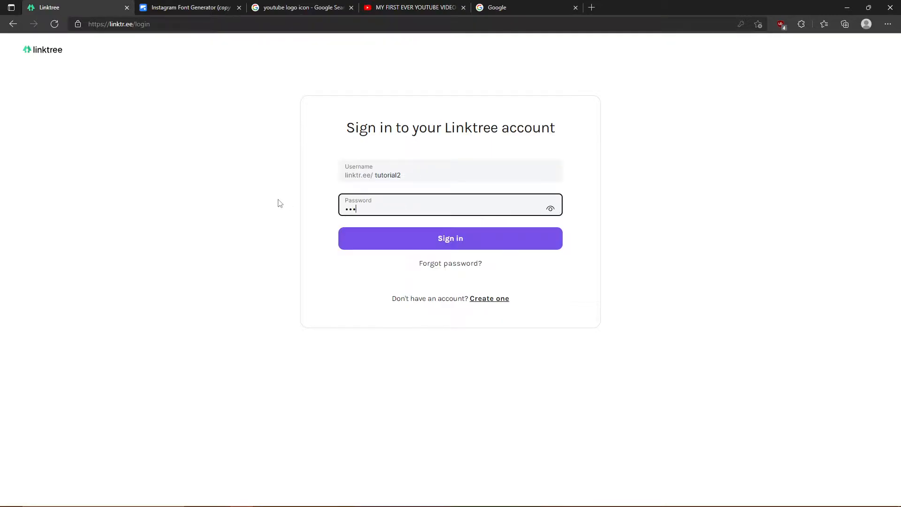
key("Return")
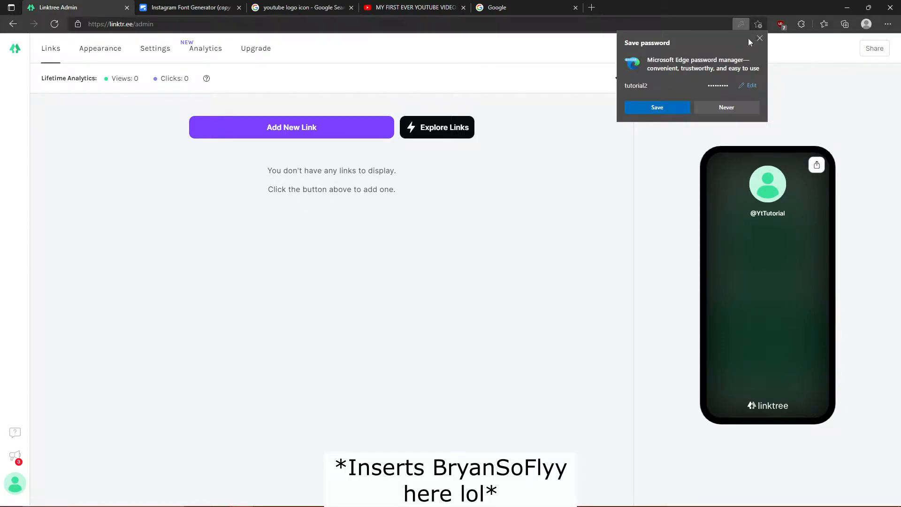
- Apply the Leaf theme to the profile, then return to Links and the Instagram font generator
left_click(758, 39)
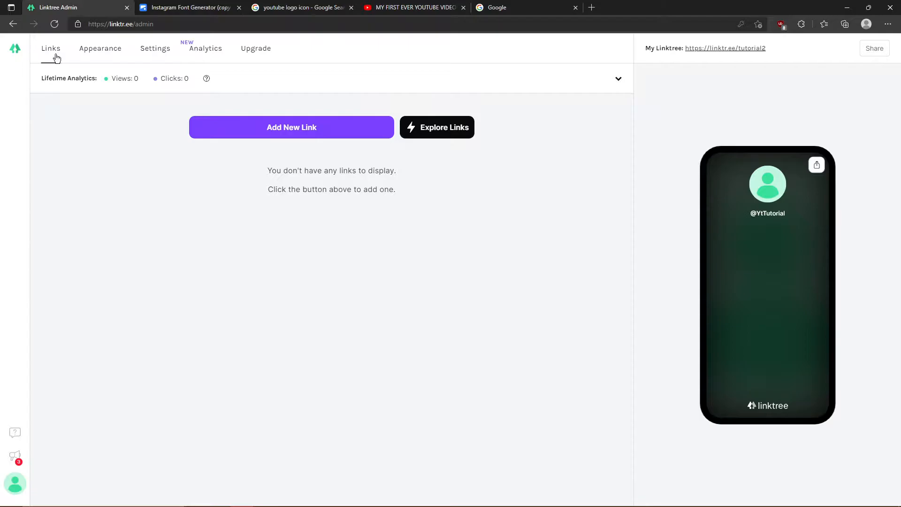
left_click(100, 50)
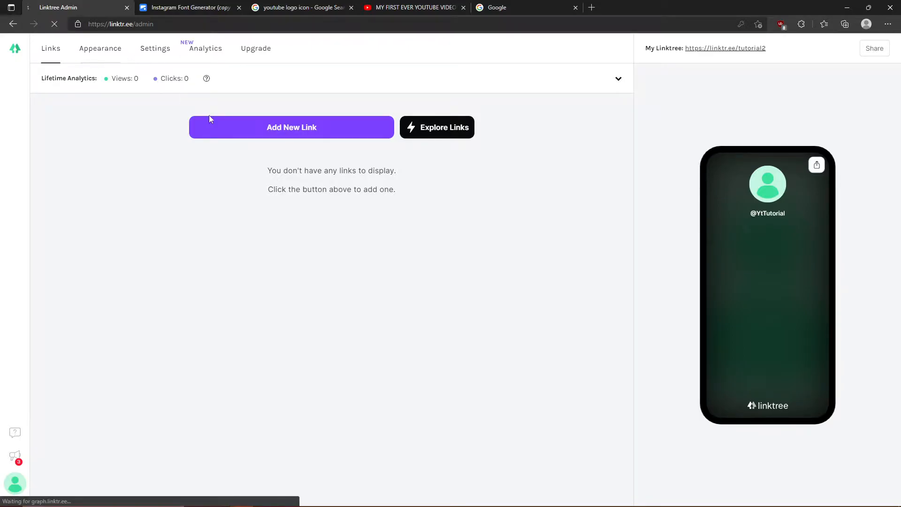
left_click(435, 428)
left_click(55, 23)
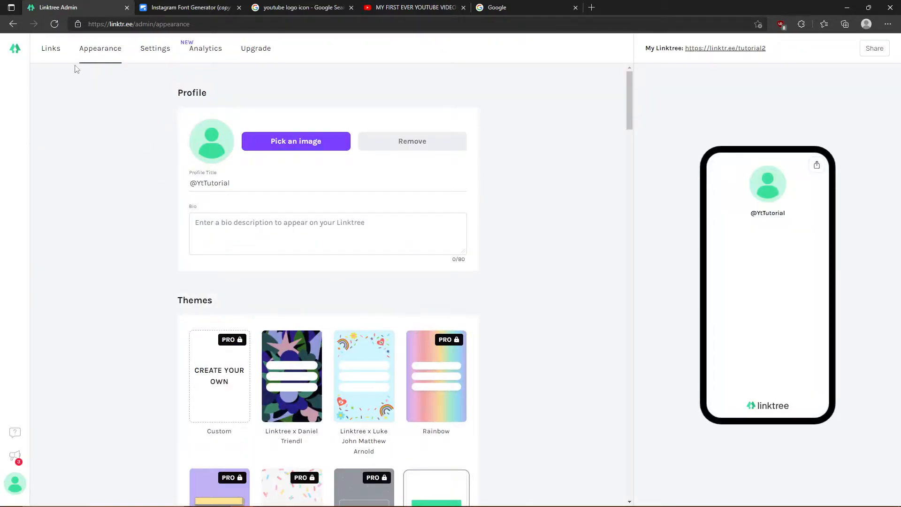
left_click(58, 52)
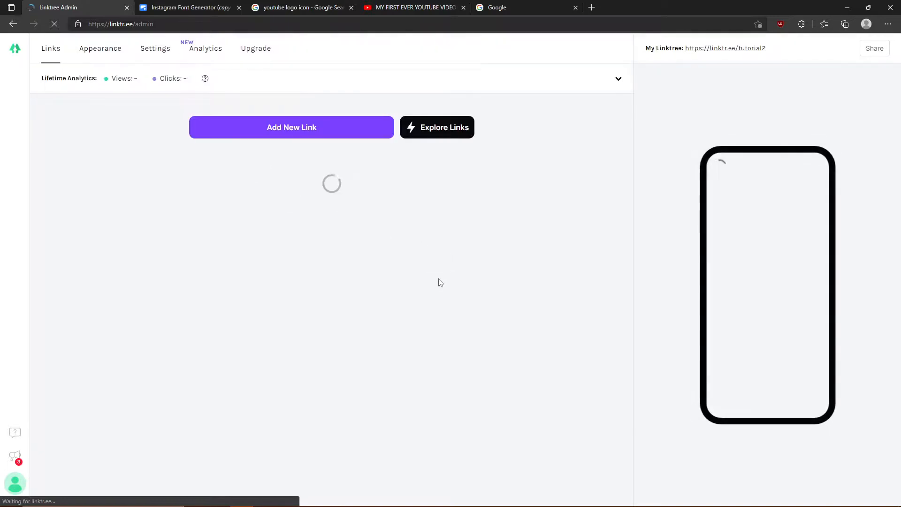
left_click(162, 5)
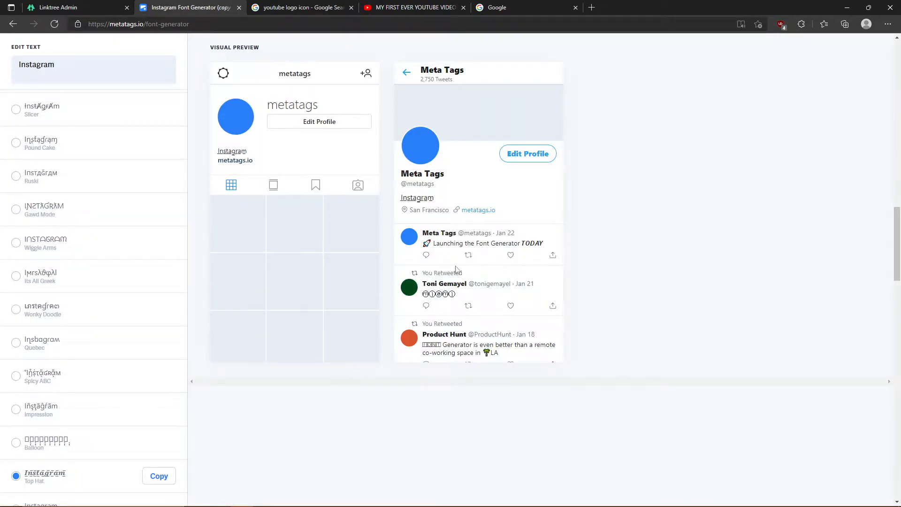
- Add a new empty link in Linktree Admin, focus its title, then return to the font generator
left_click(291, 4)
left_click(197, 5)
left_click(83, 3)
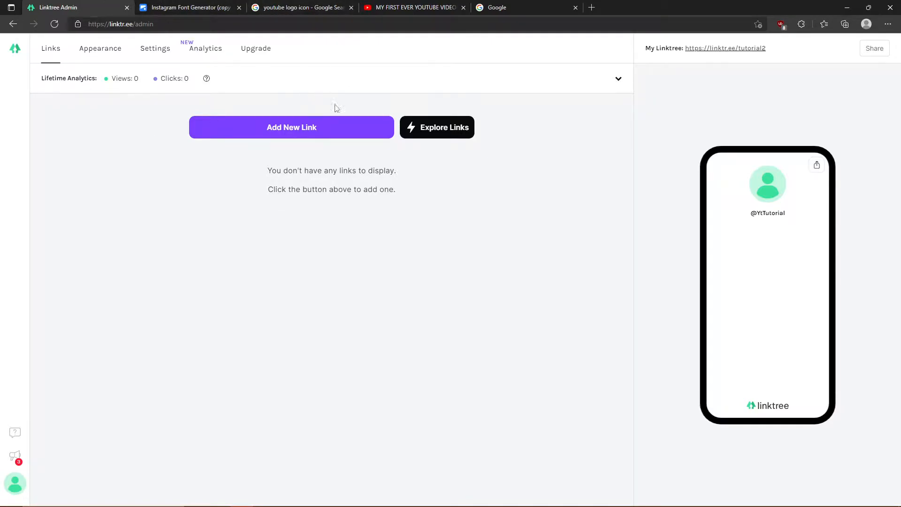
left_click(303, 128)
left_click(228, 174)
left_click(224, 7)
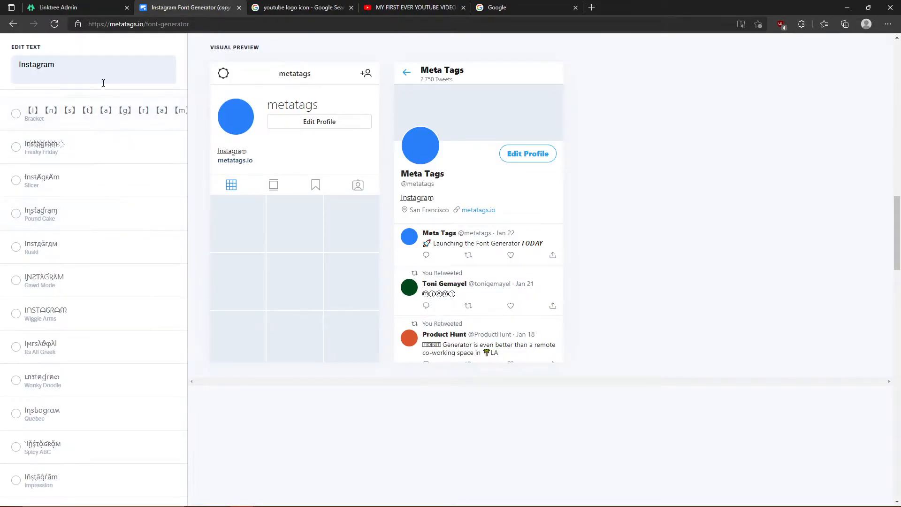
- Find and copy the Serif Bold style of 'Instagram' in the font list
left_click(156, 478)
scroll(93, 432, "down", 5)
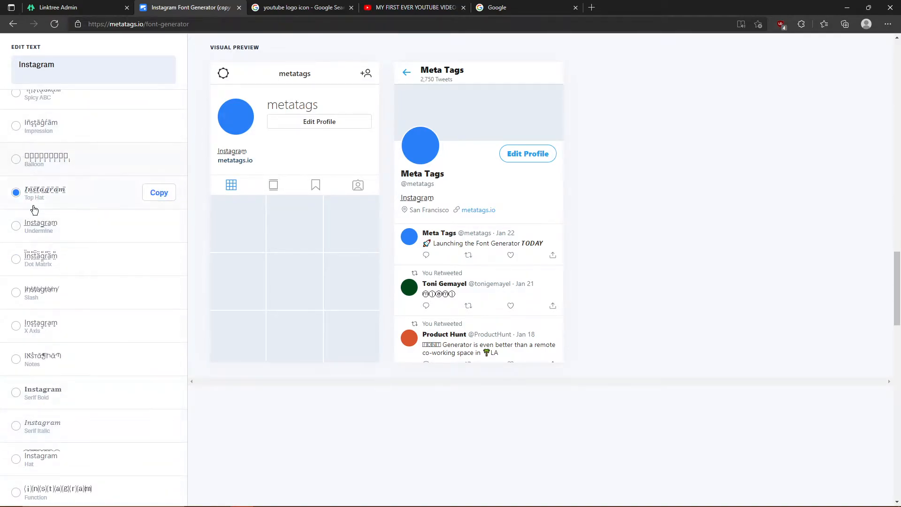
scroll(42, 202, "up", 15)
scroll(44, 201, "up", 10)
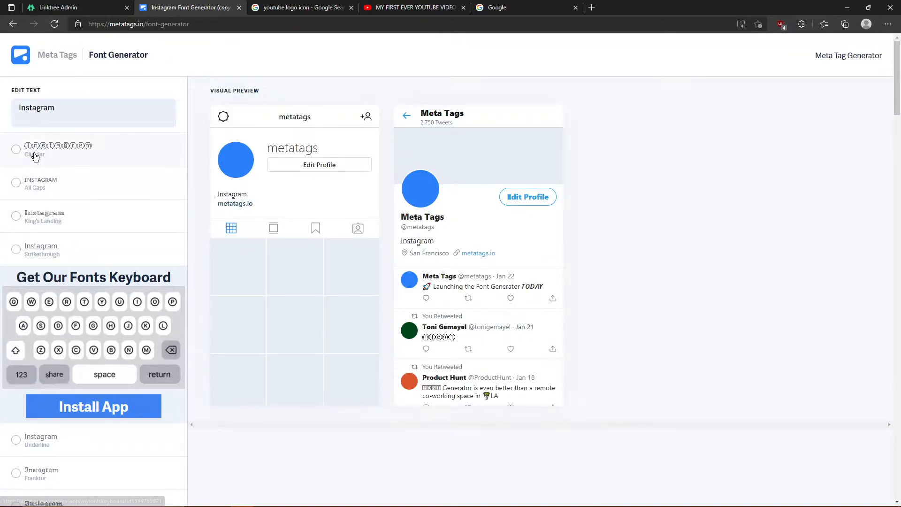
scroll(77, 164, "down", 2)
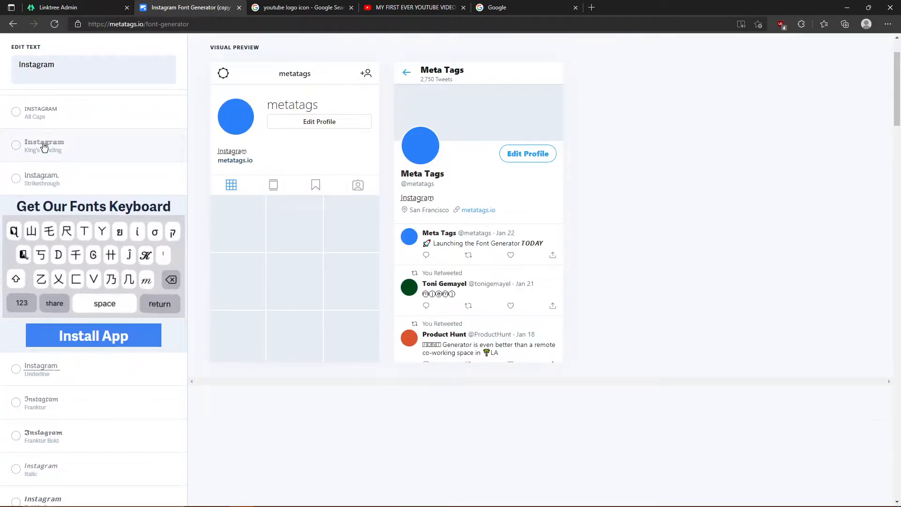
scroll(50, 145, "down", 8)
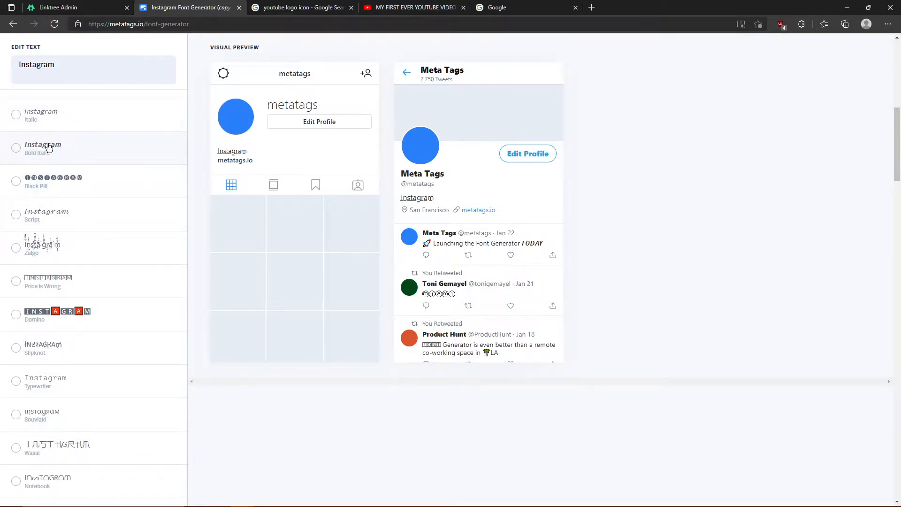
scroll(94, 159, "down", 9)
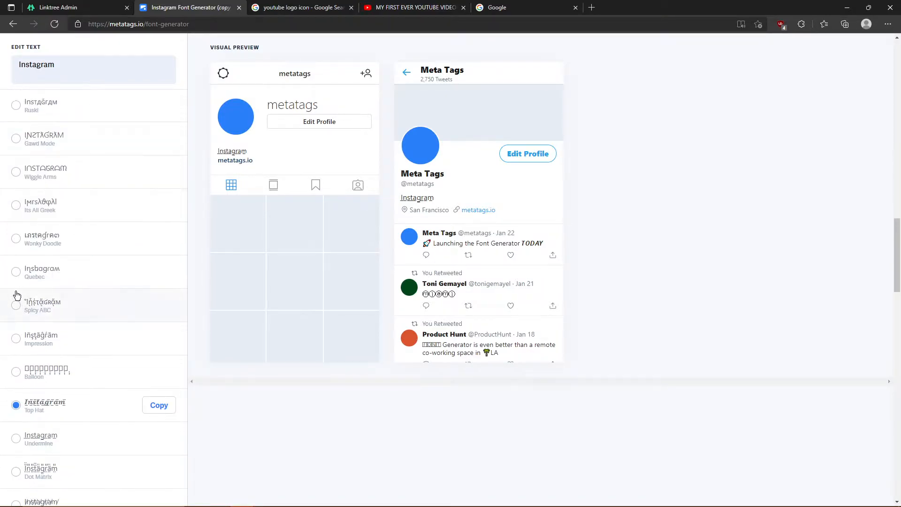
scroll(17, 294, "down", 8)
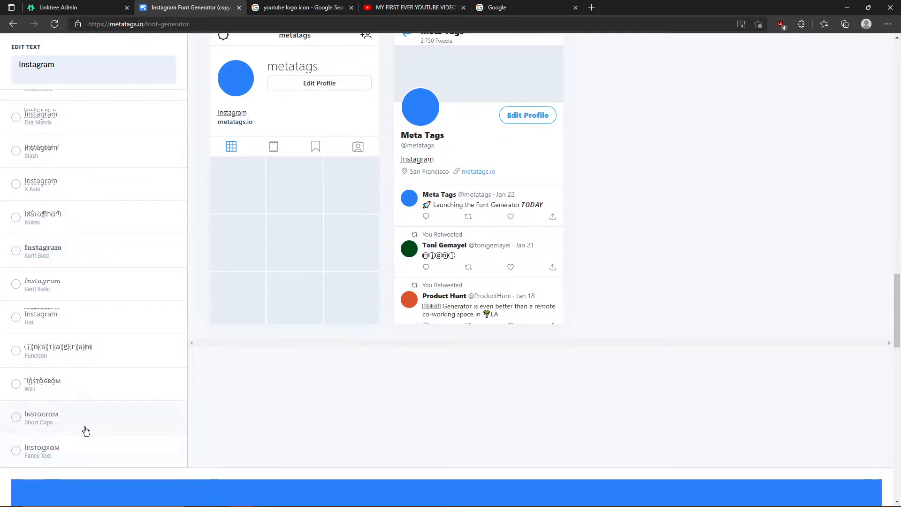
scroll(86, 430, "up", 7)
scroll(85, 423, "up", 10)
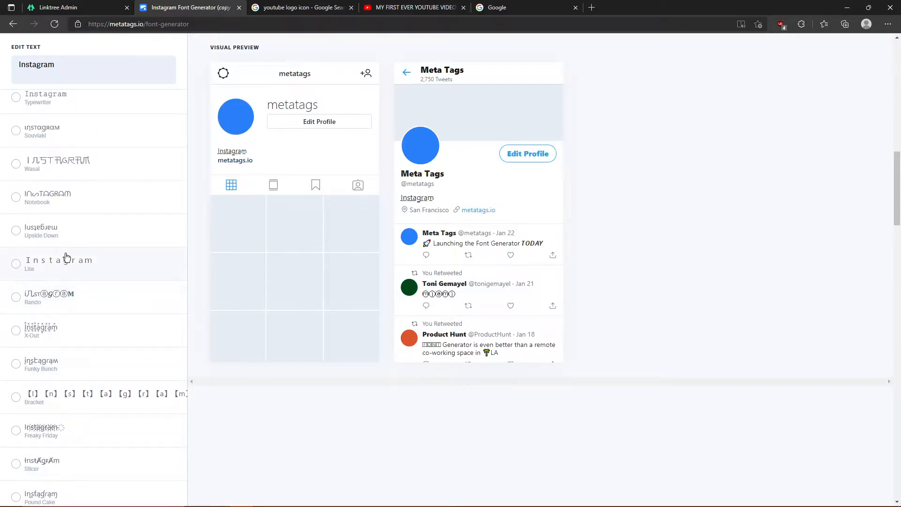
scroll(28, 232, "up", 10)
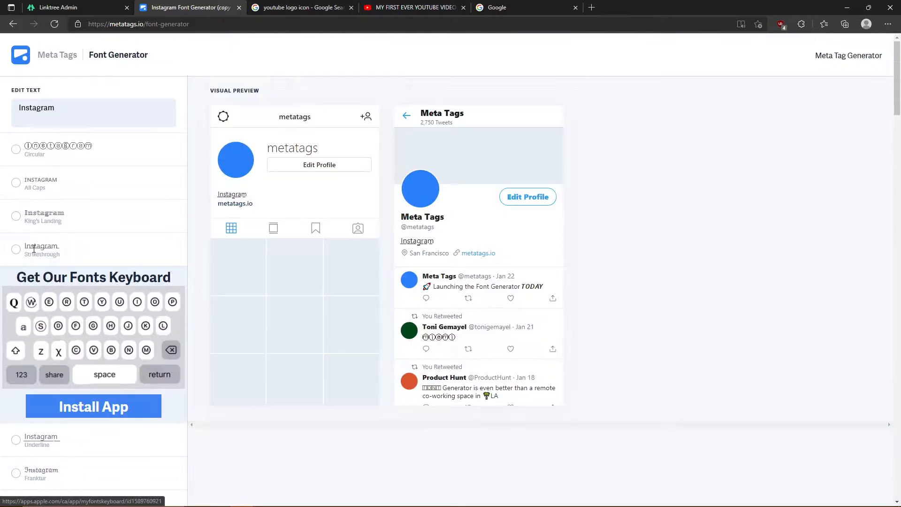
scroll(34, 248, "down", 10)
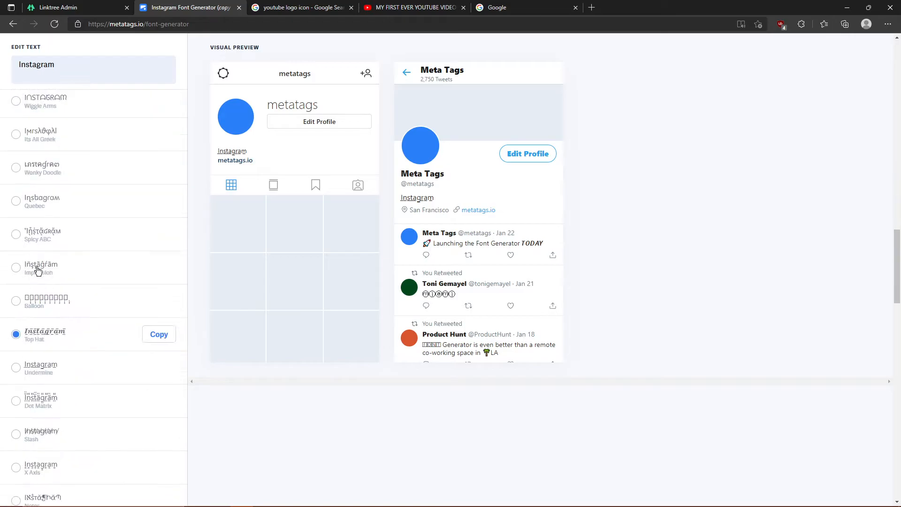
scroll(141, 333, "up", 5)
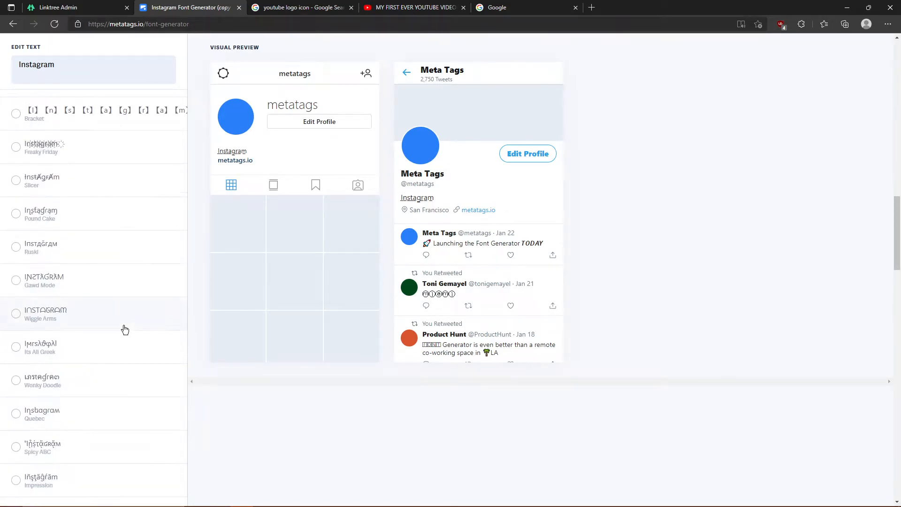
scroll(123, 328, "up", 4)
scroll(61, 314, "down", 10)
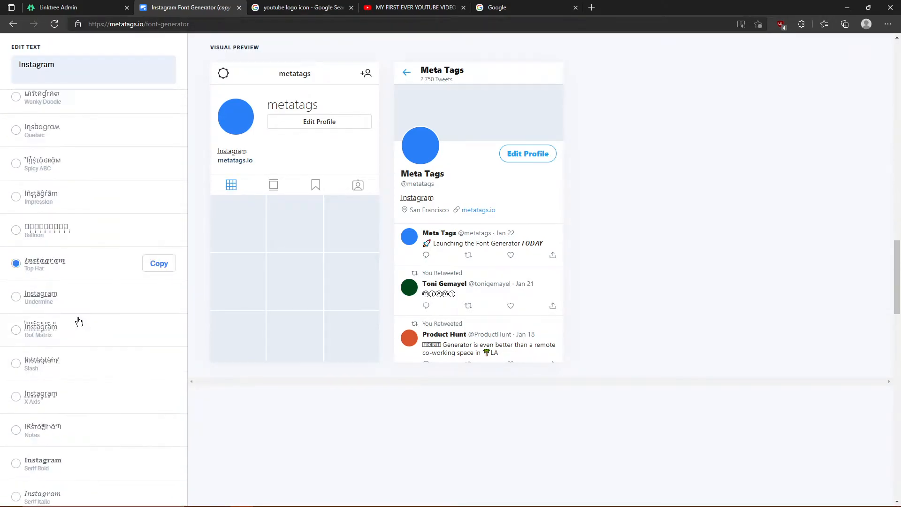
scroll(70, 328, "down", 8)
scroll(16, 342, "up", 4)
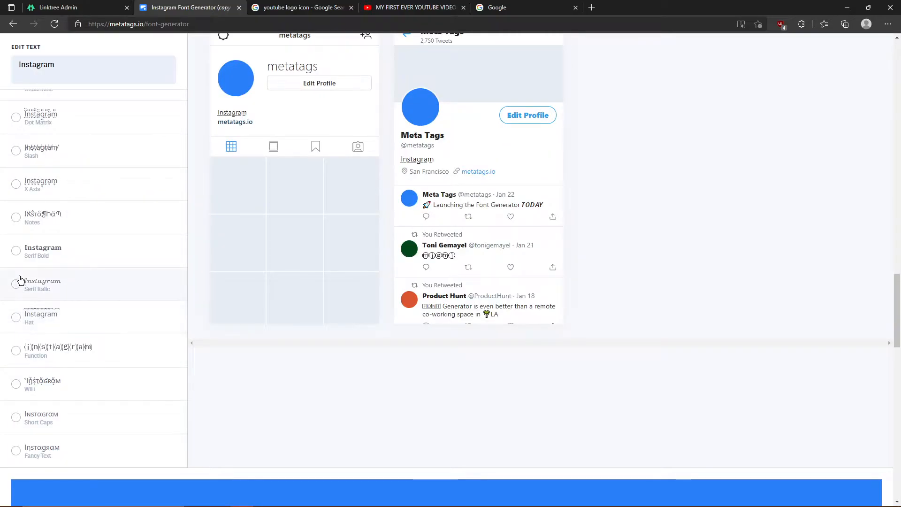
left_click(16, 254)
left_click(161, 250)
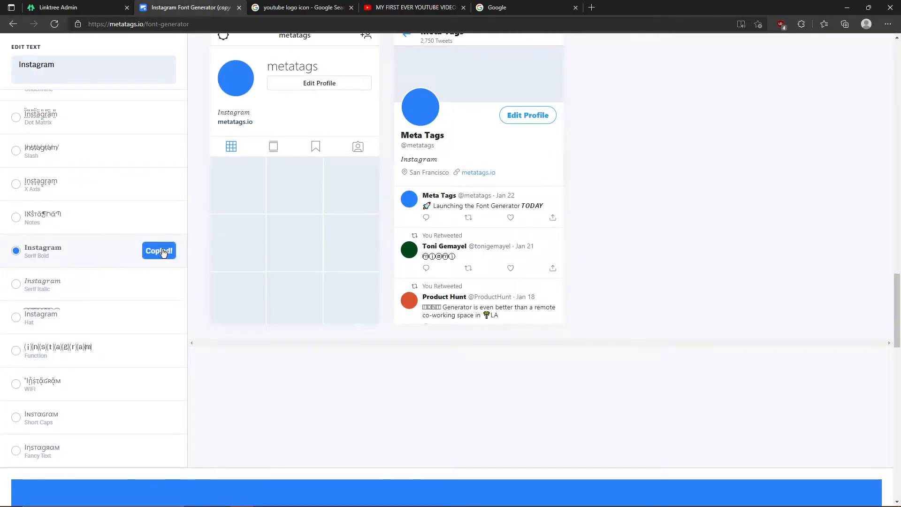
- Back in Linktree Admin, bring up the paste options in the new link's Title field
scroll(105, 255, "up", 10)
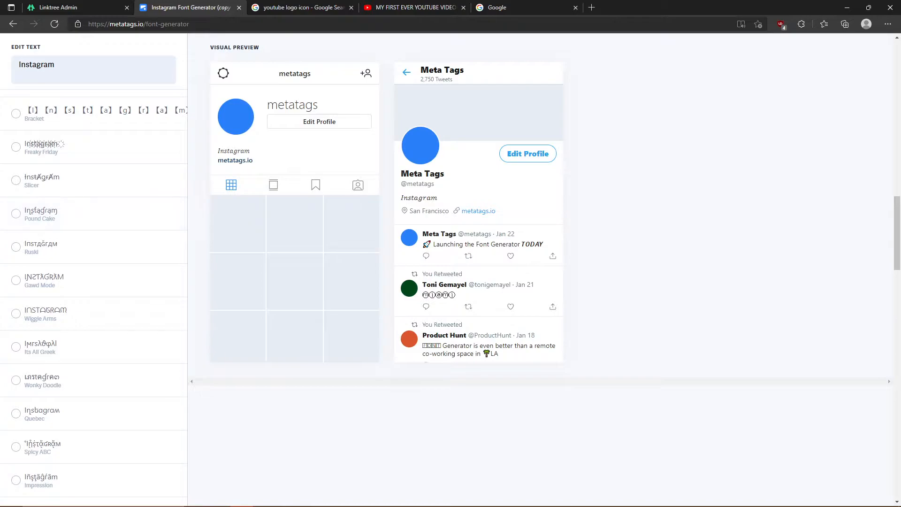
scroll(84, 307, "up", 6)
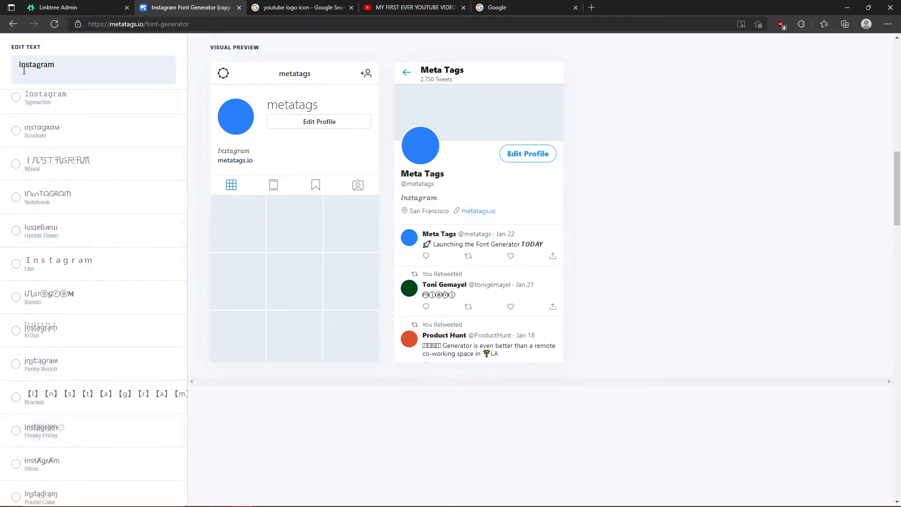
left_click(52, 5)
left_click(218, 174)
right_click(219, 176)
- Paste the bold serif 'Instagram' as the link title and save it
left_click(243, 263)
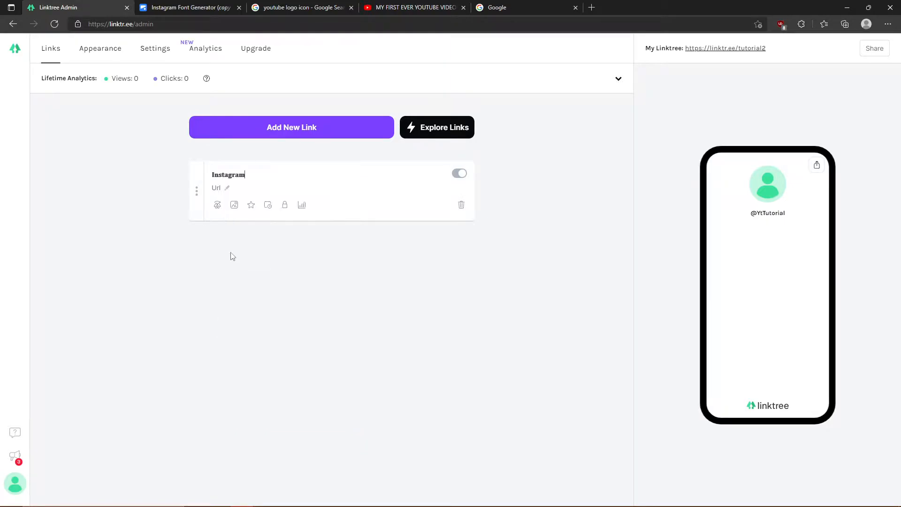
left_click(219, 188)
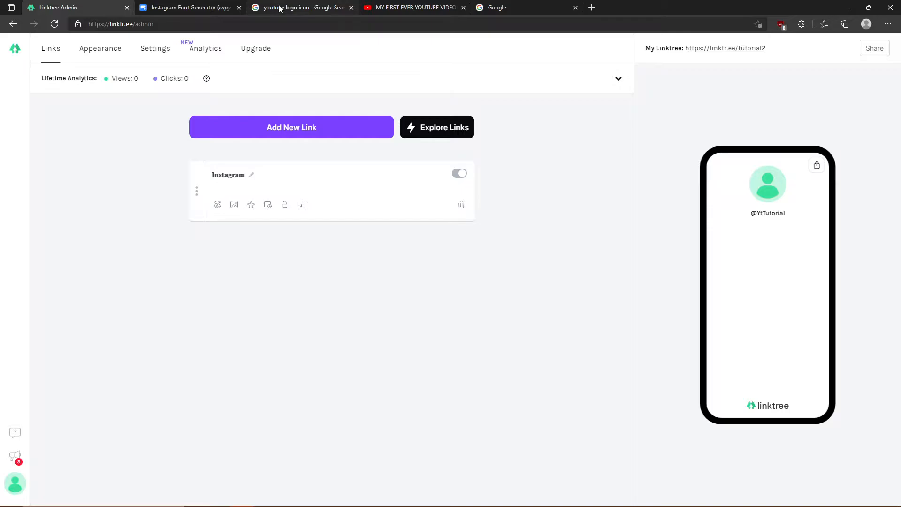
left_click(482, 9)
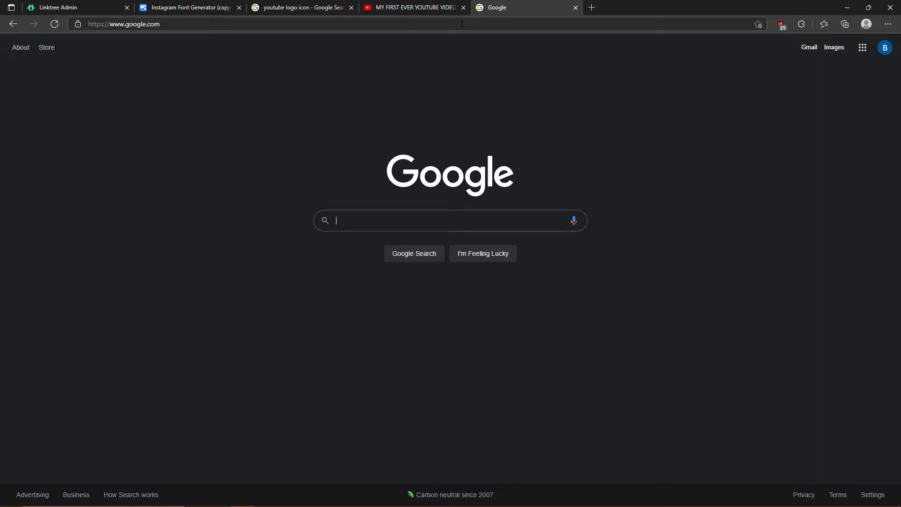
- Search Google for 'trippie redds instagram' and open the second Instagram profile result
type("tr")
key("BackSpace")
key("BackSpace")
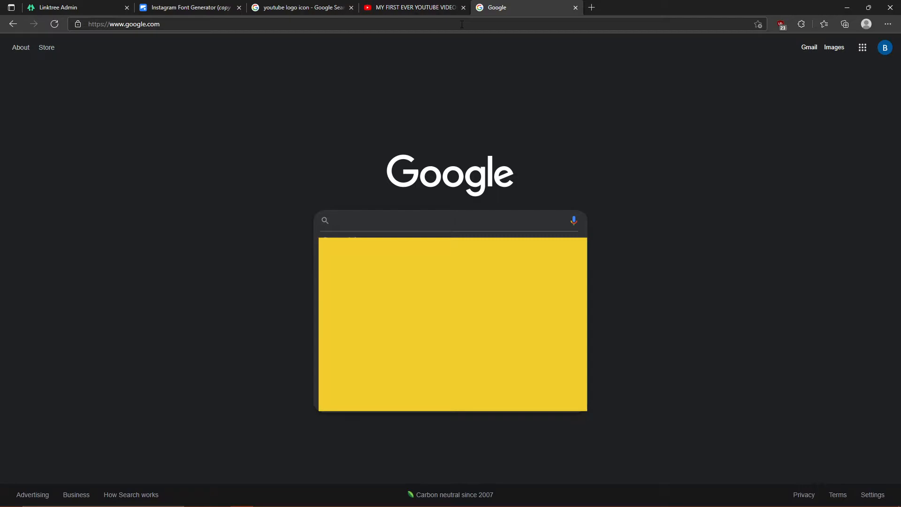
type("bryanso")
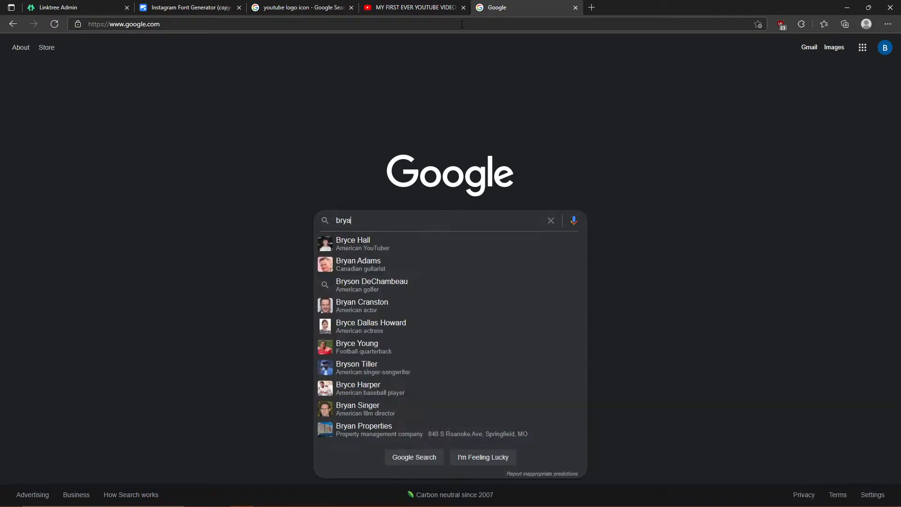
key("BackSpace")
key("BackSpace")
key("BackSpace")
key("BackSpace")
key("BackSpace")
key("BackSpace")
key("BackSpace")
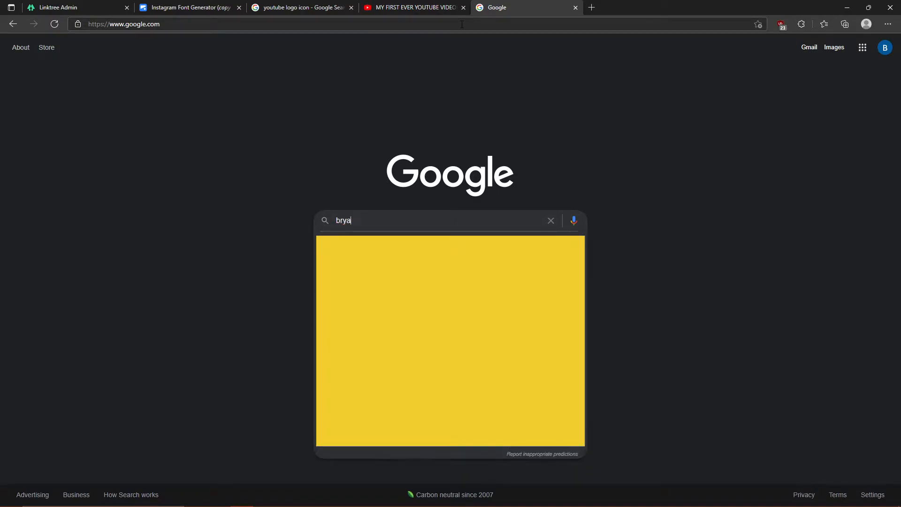
type("tripp")
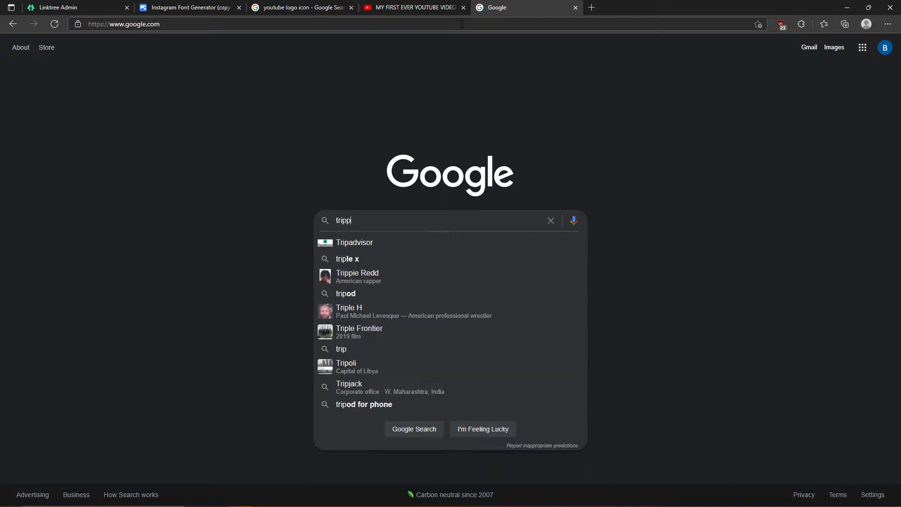
type("ie redds instagram")
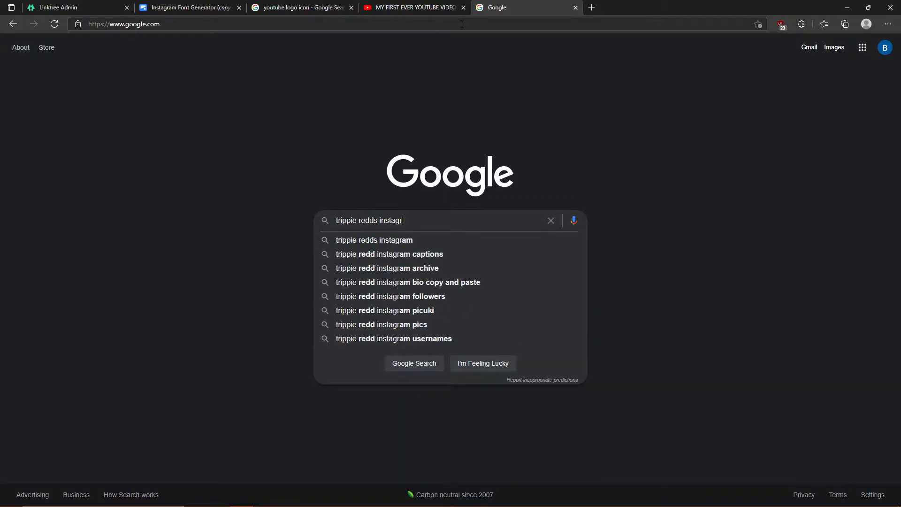
key("Return")
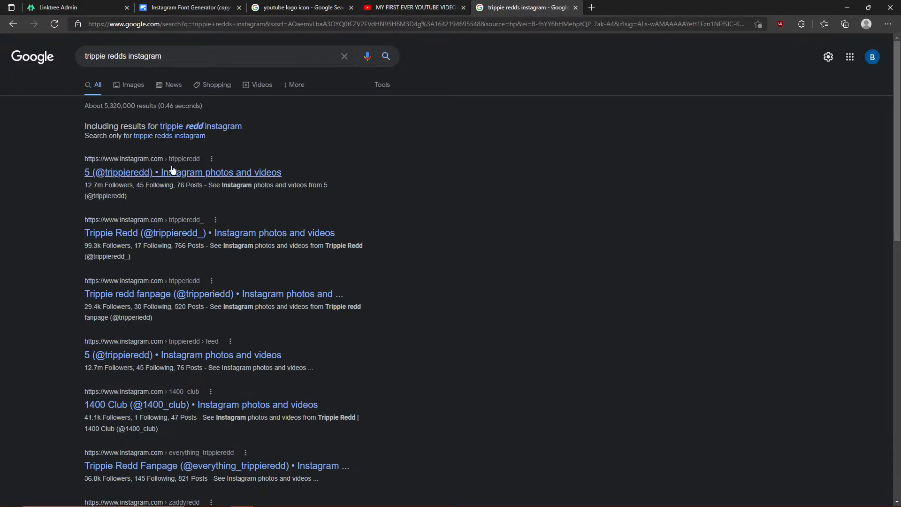
left_click(177, 233)
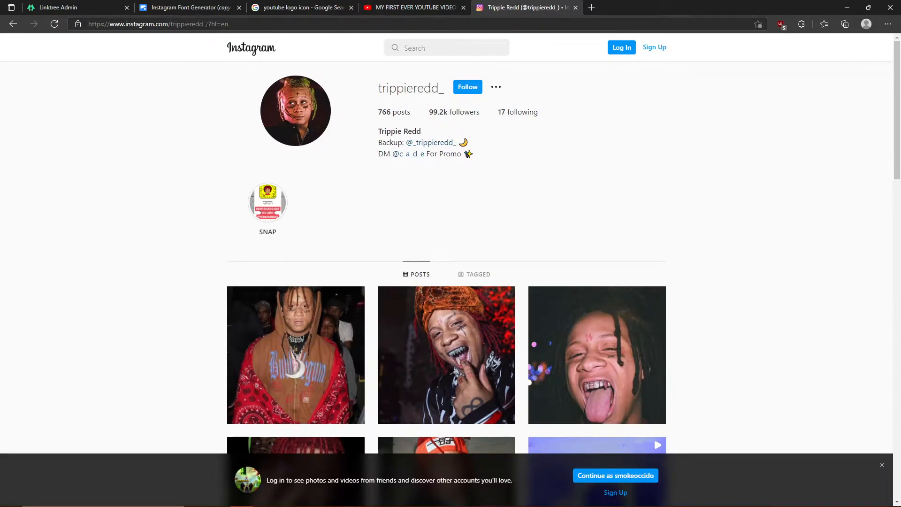
- Copy the link to the profile's first post and go back to Linktree Admin
right_click(321, 362)
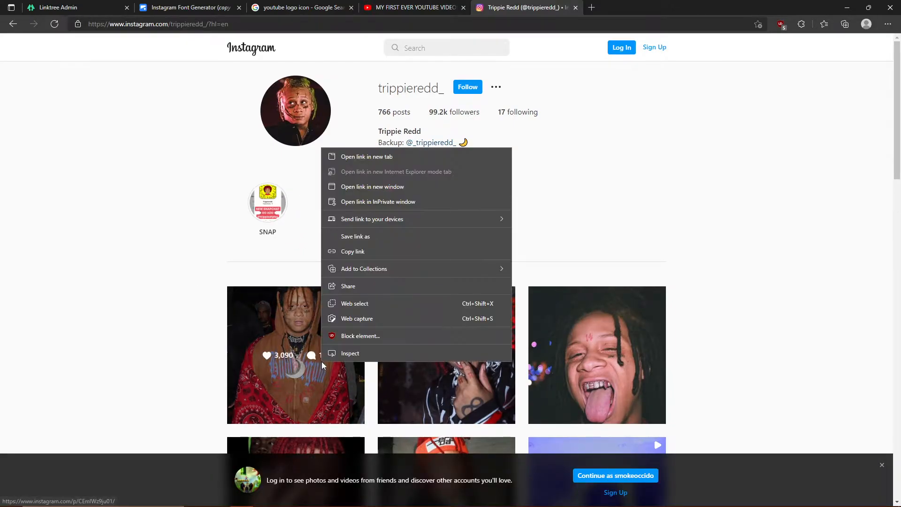
left_click(355, 250)
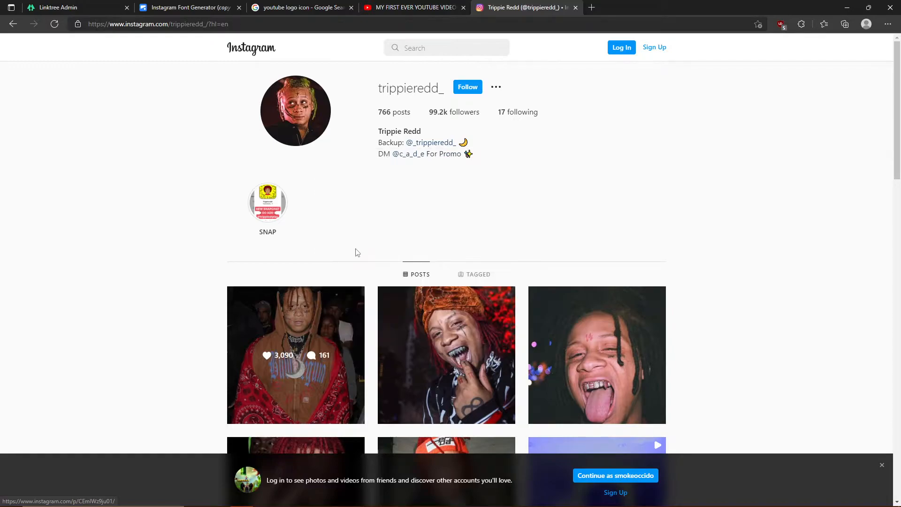
left_click(91, 4)
- Paste the copied post URL into the Instagram link, save it, and add a second blank link
left_click(217, 188)
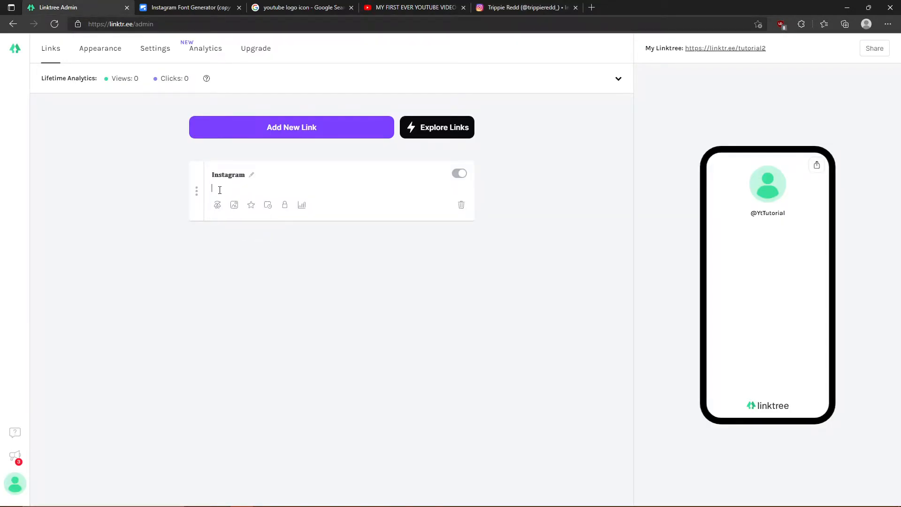
right_click(218, 189)
left_click(271, 277)
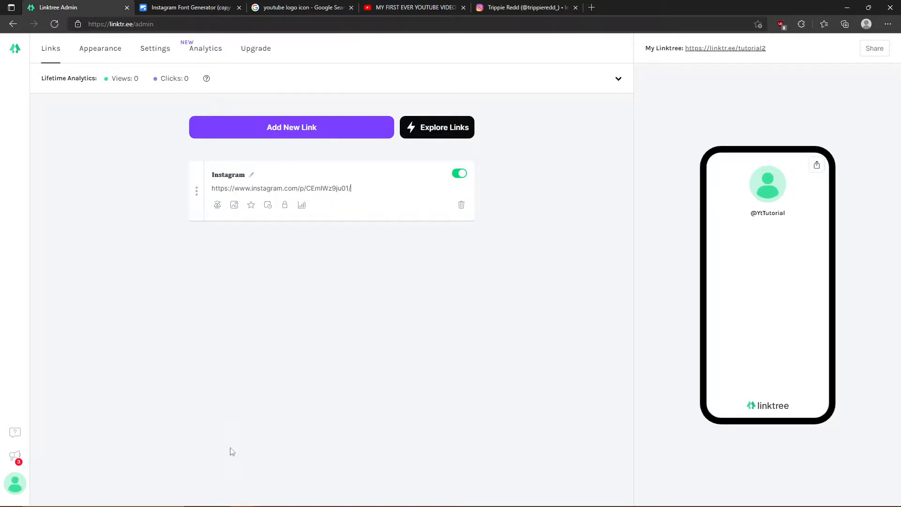
left_click(412, 388)
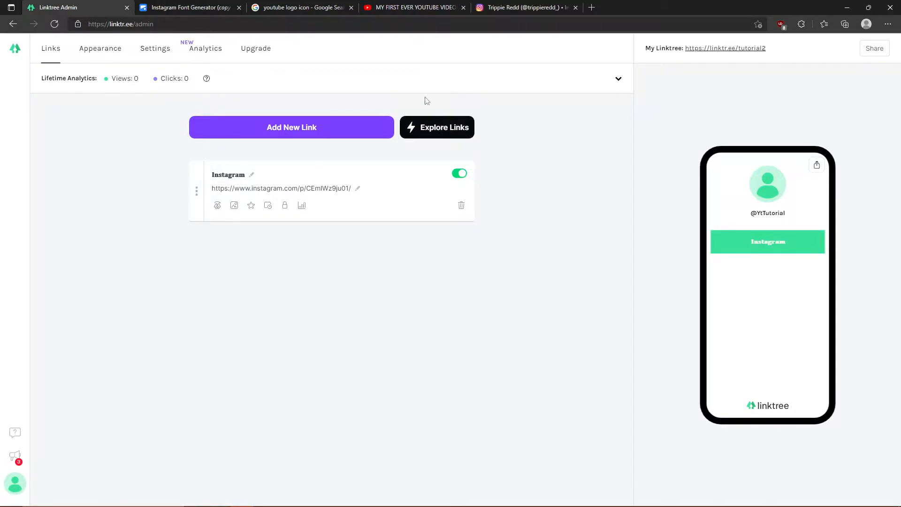
left_click(312, 137)
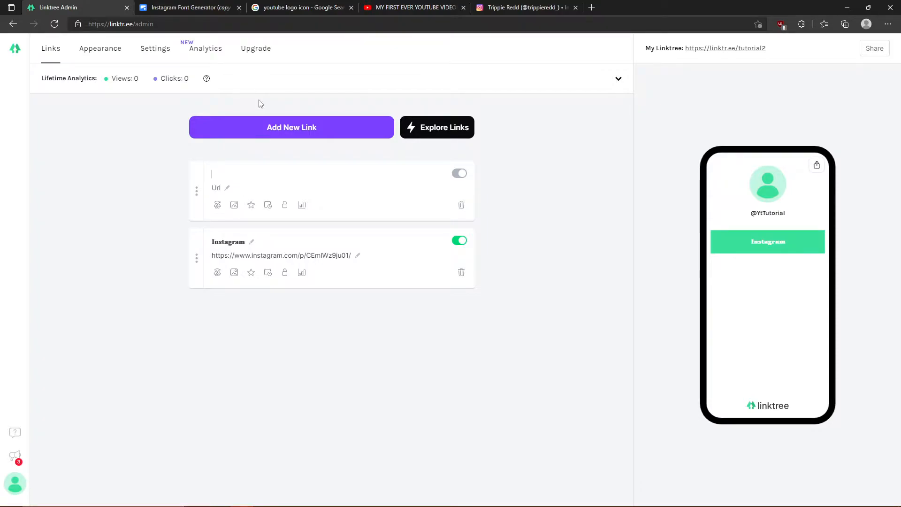
left_click(206, 7)
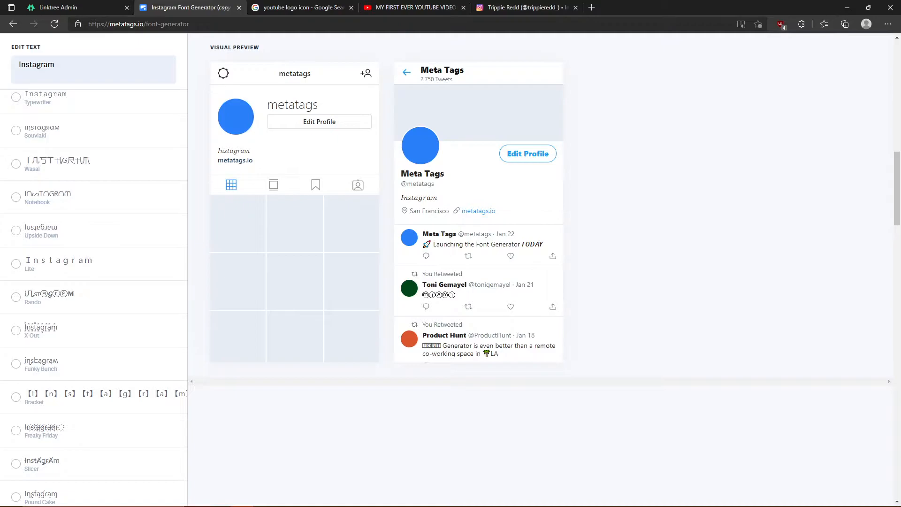
- Replace the font generator text with 'Youtube' and copy its Serif Bold version
left_click_drag(106, 74, 3, 64)
key("BackSpace")
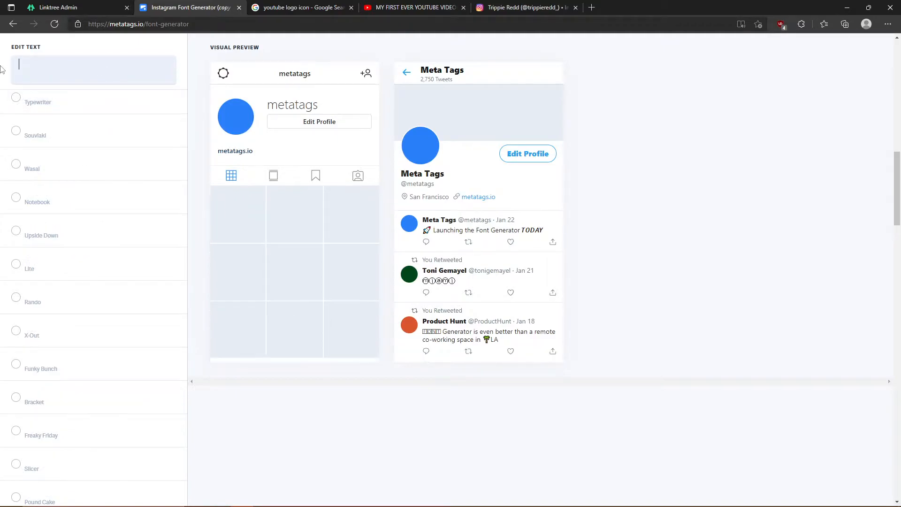
type("Youtube")
key("Return")
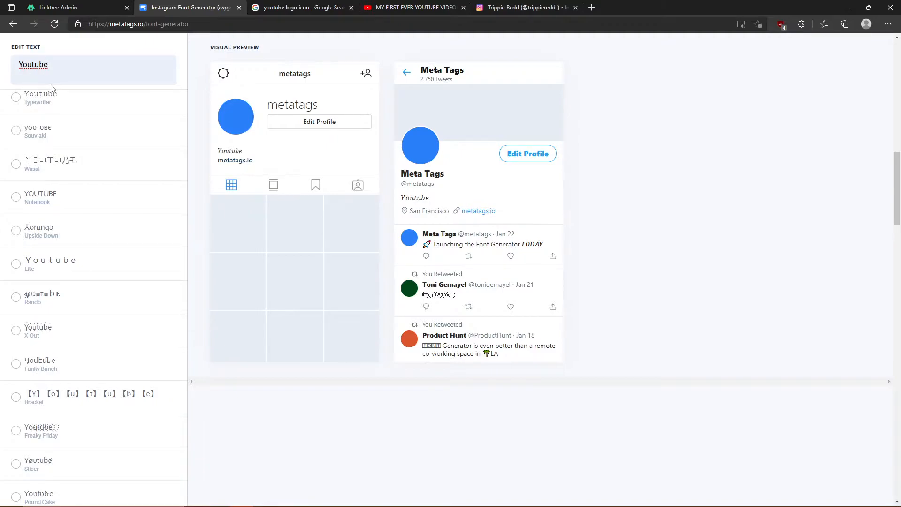
scroll(56, 394, "down", 12)
left_click(47, 391)
scroll(46, 391, "up", 20)
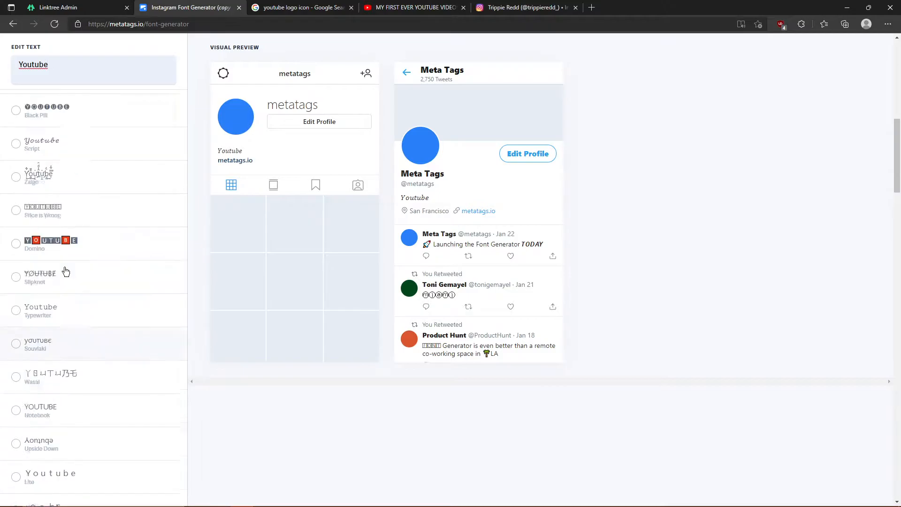
scroll(63, 271, "up", 2)
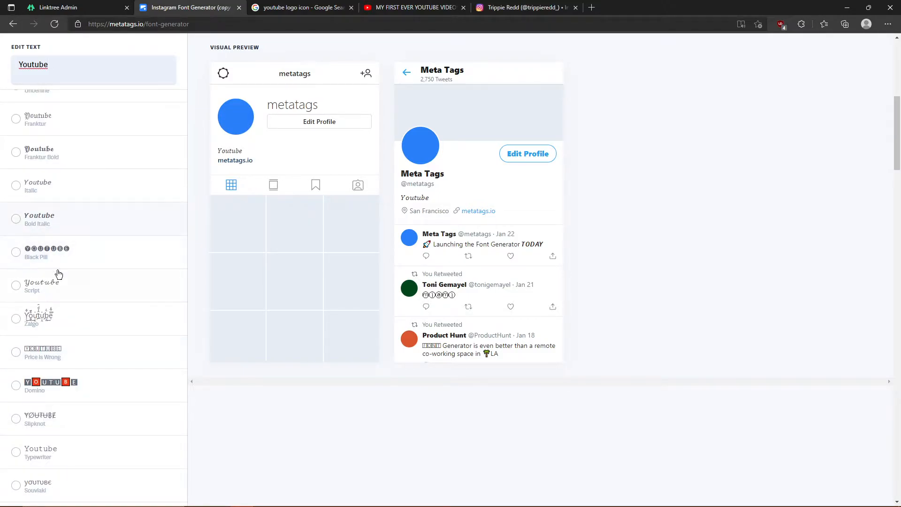
scroll(53, 206, "down", 20)
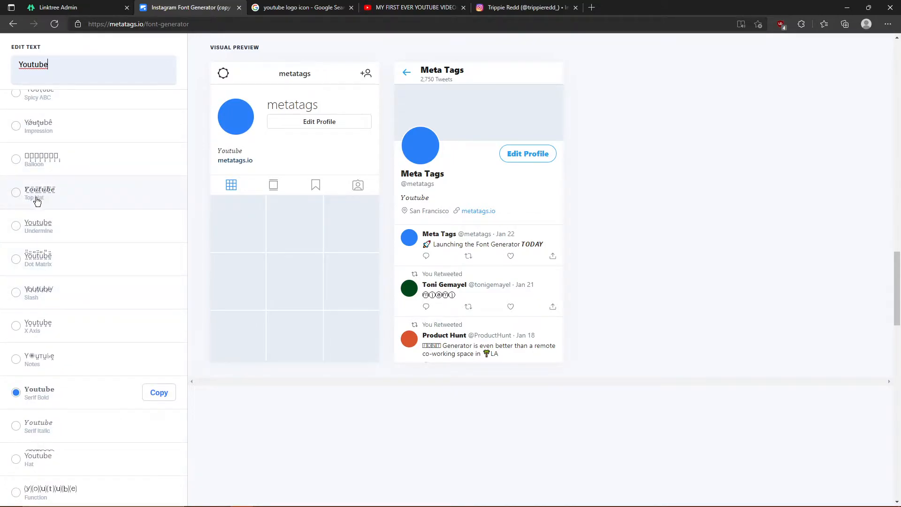
left_click(164, 392)
- Paste the bold serif 'Youtube' as the second link's title and move to its URL field
left_click(70, 7)
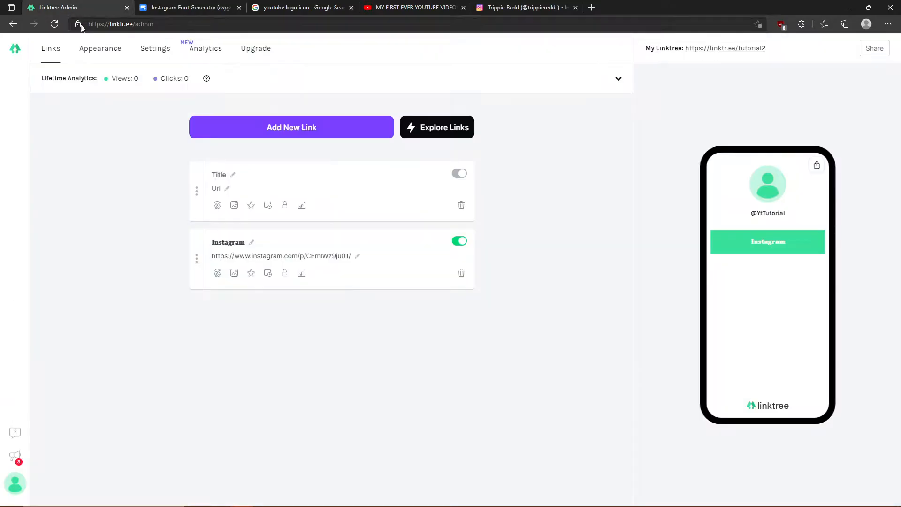
left_click(220, 174)
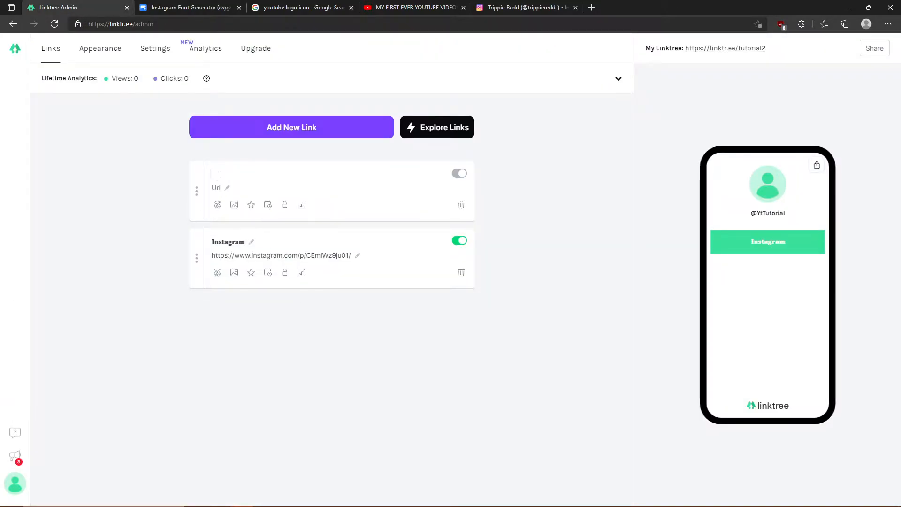
right_click(220, 175)
left_click(260, 261)
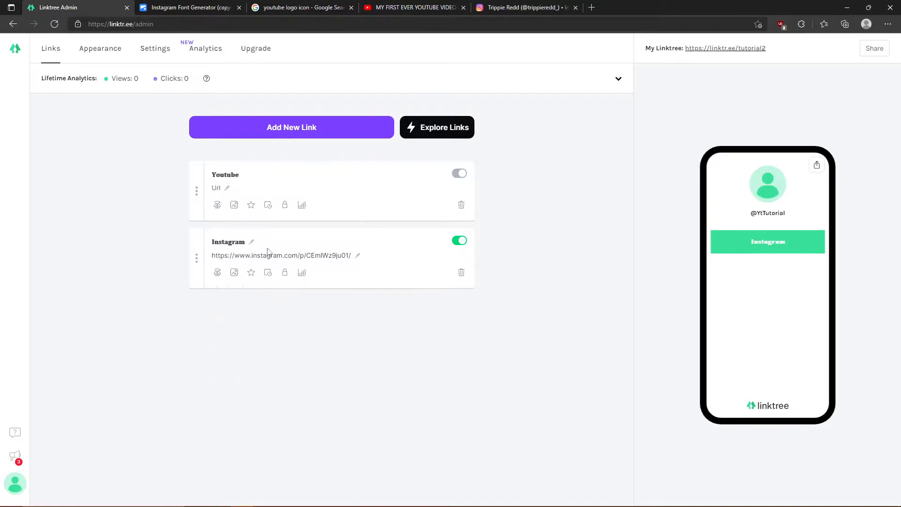
left_click(220, 192)
- From the YouTube introduction video, go to the uploader's channel via the channel name below it
left_click(380, 7)
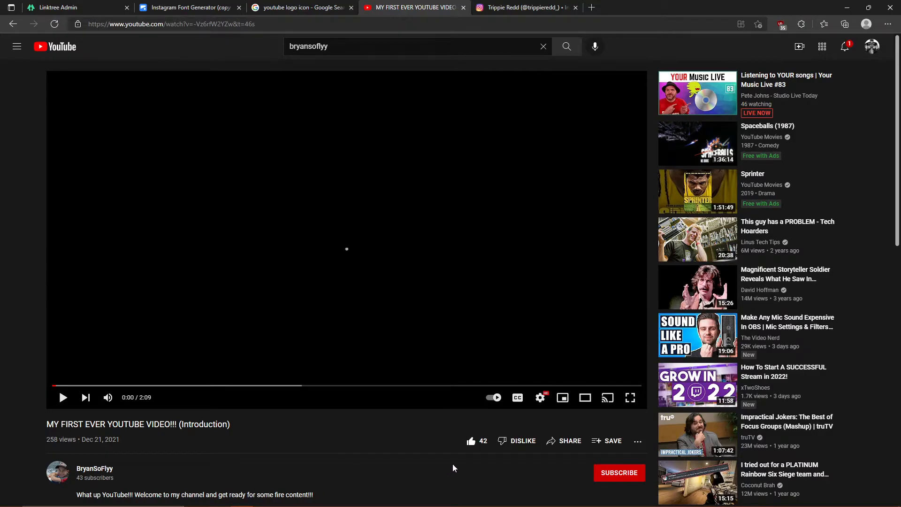
left_click(547, 440)
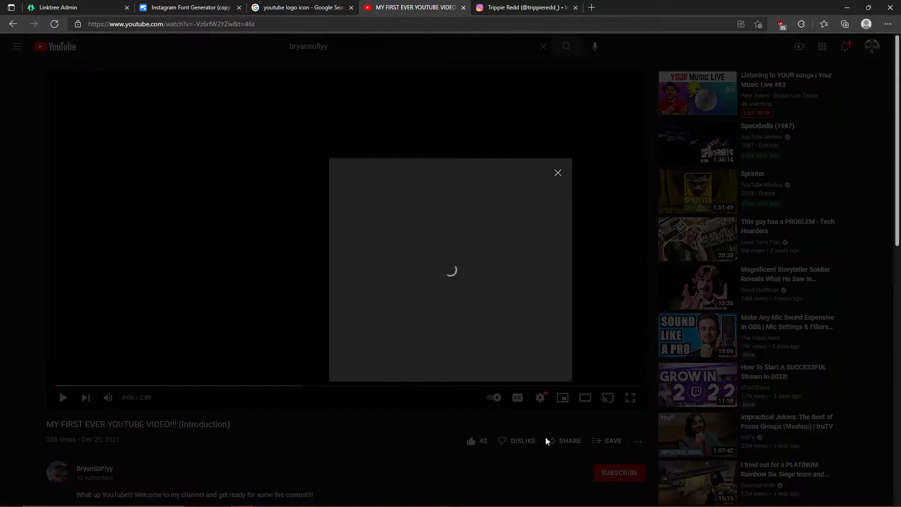
left_click(557, 207)
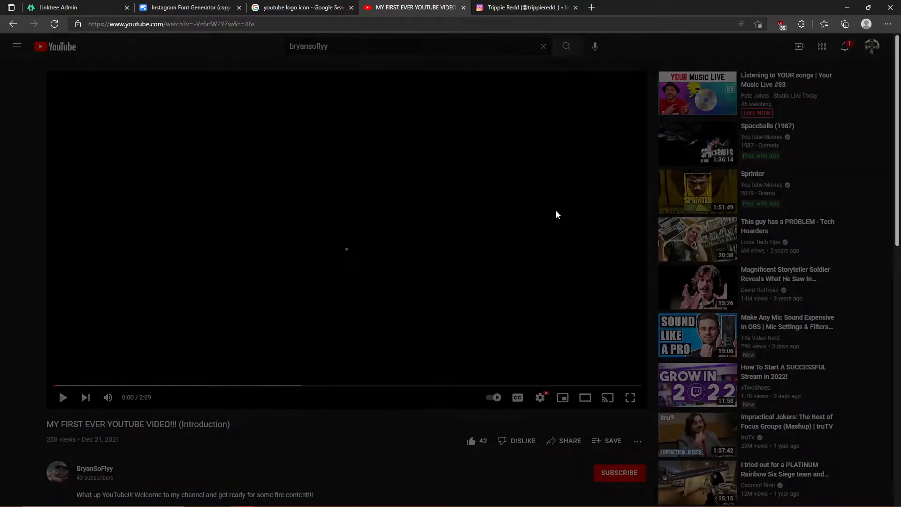
left_click(107, 470)
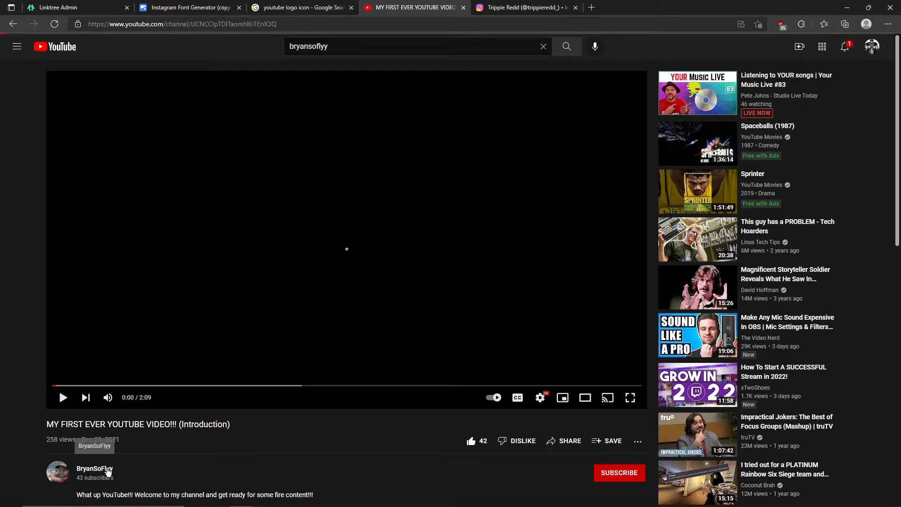
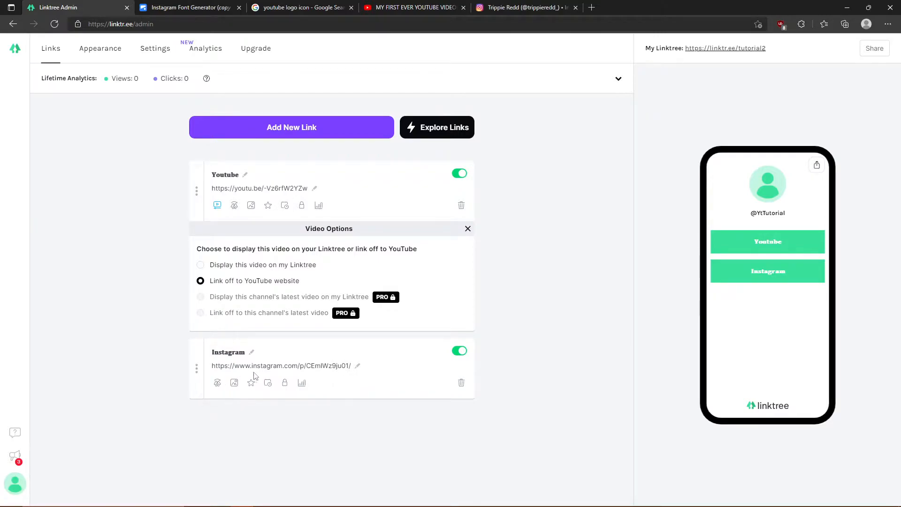
- Upload the saved red YouTube logo image as the Youtube link's thumbnail and save it
left_click(251, 205)
left_click(273, 263)
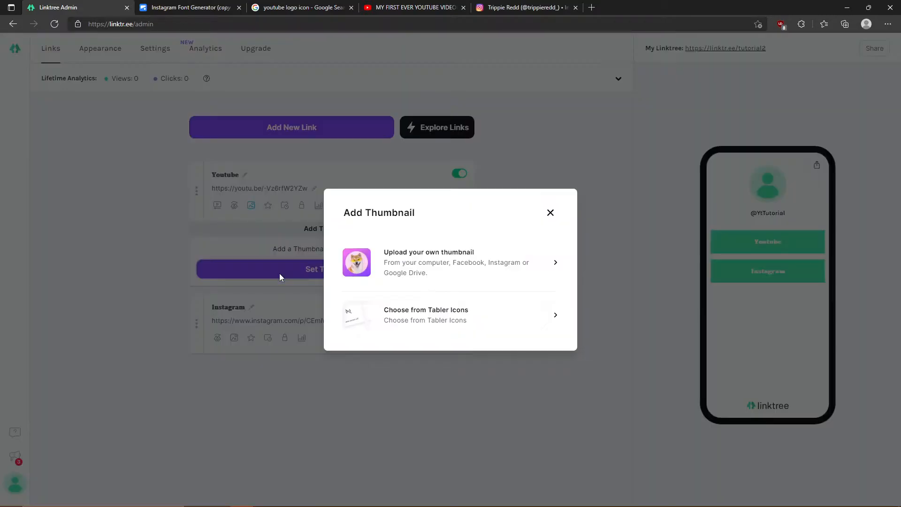
left_click(408, 7)
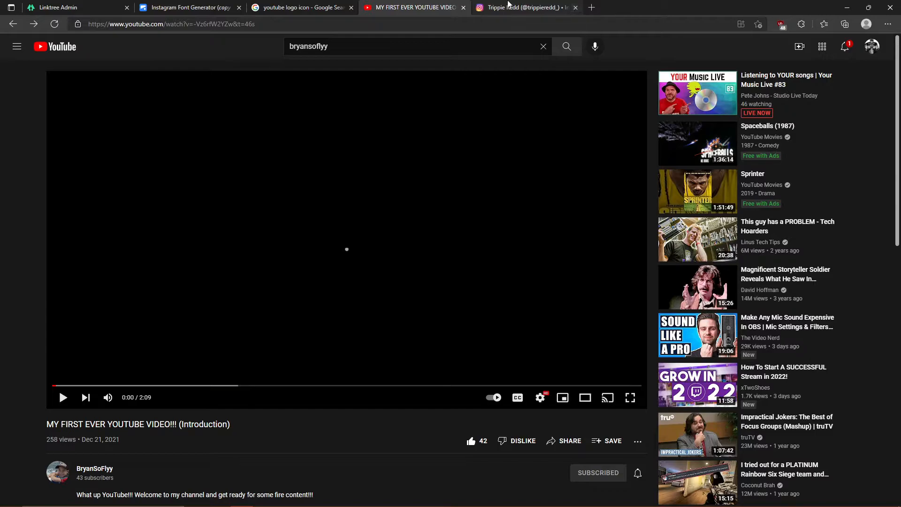
left_click(311, 5)
scroll(847, 423, "up", 3)
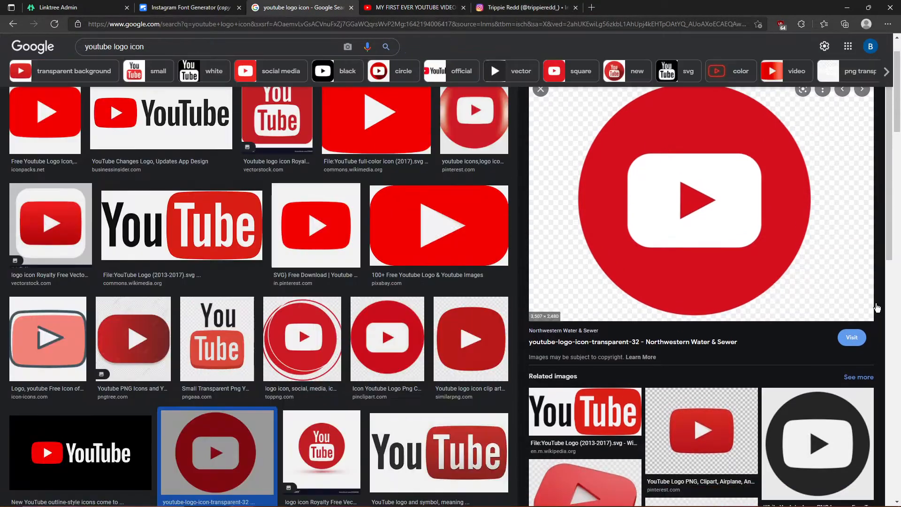
scroll(633, 254, "up", 1)
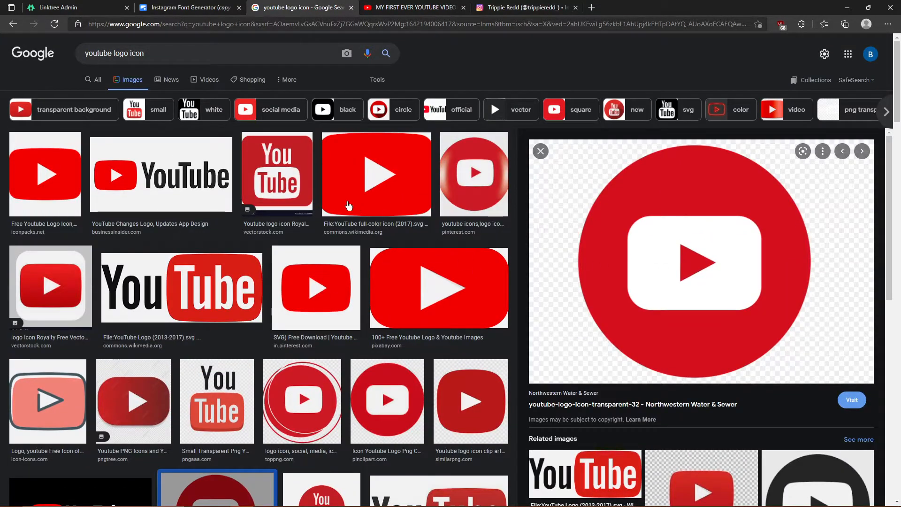
left_click(183, 7)
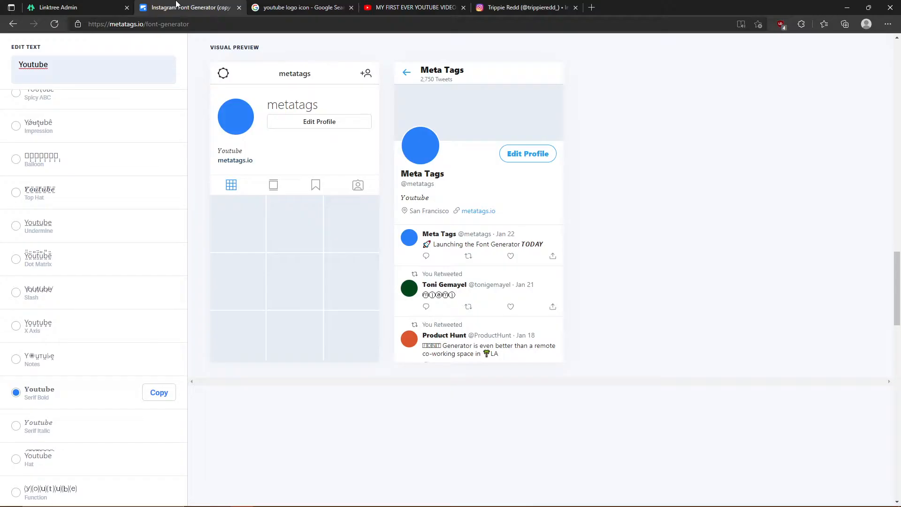
left_click(92, 8)
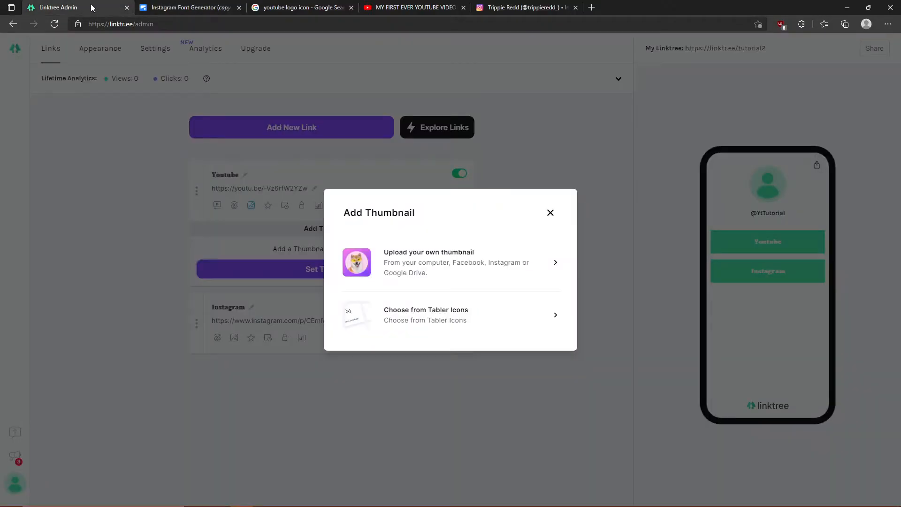
left_click(457, 280)
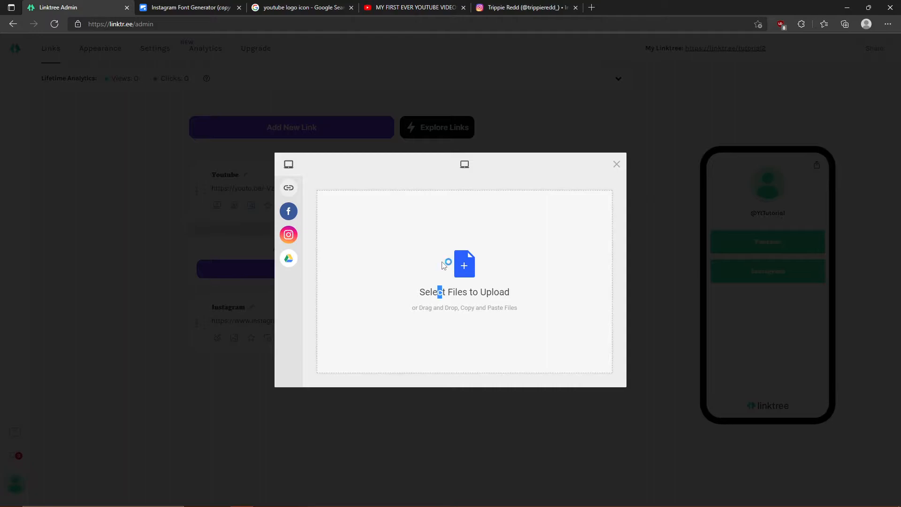
left_click(446, 263)
double_click(418, 83)
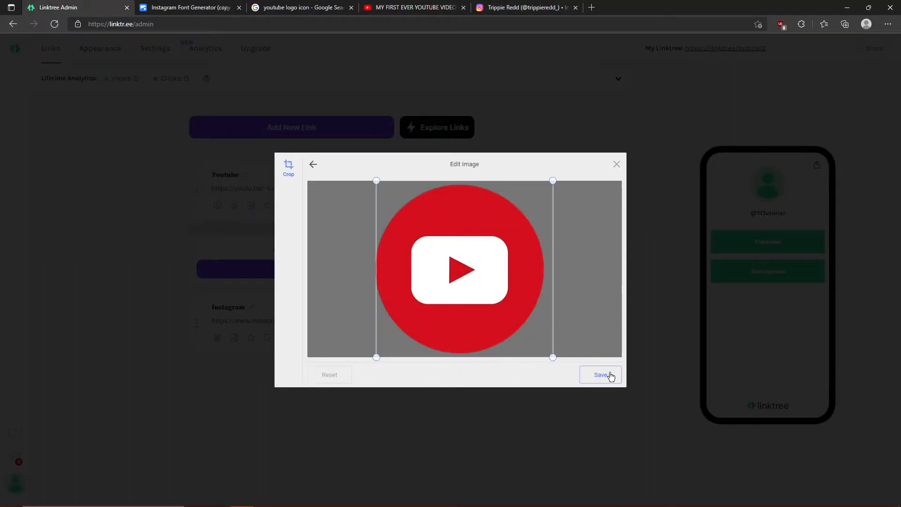
left_click(606, 379)
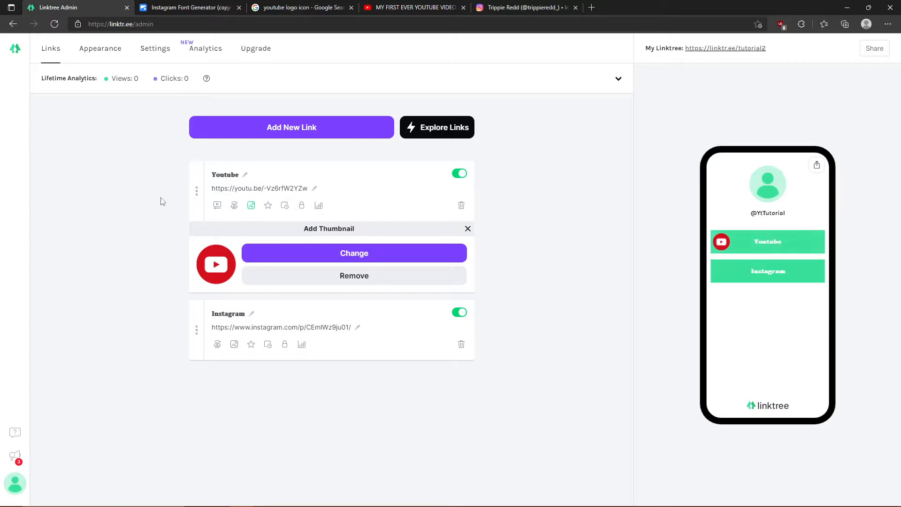
- Google 'symbols generator' and open the Cool Symbols & Cool Fonts site
left_click(526, 7)
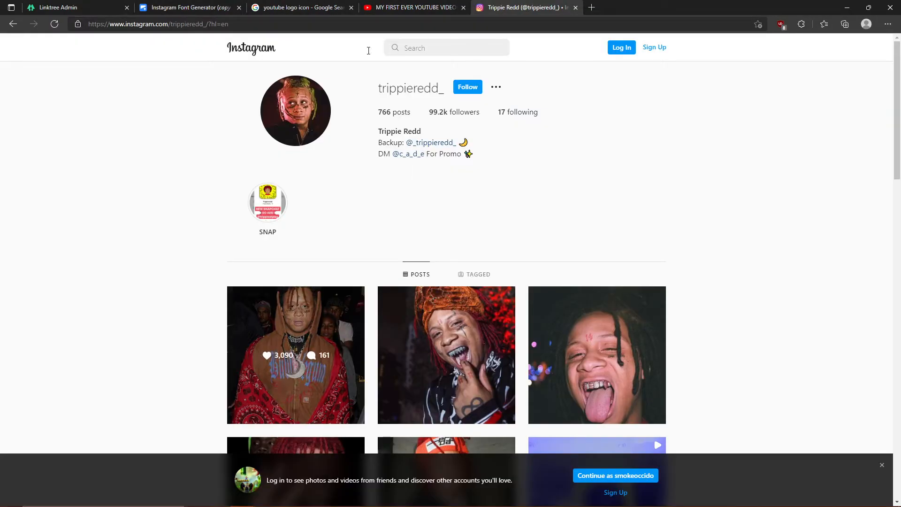
left_click(12, 24)
left_click(13, 24)
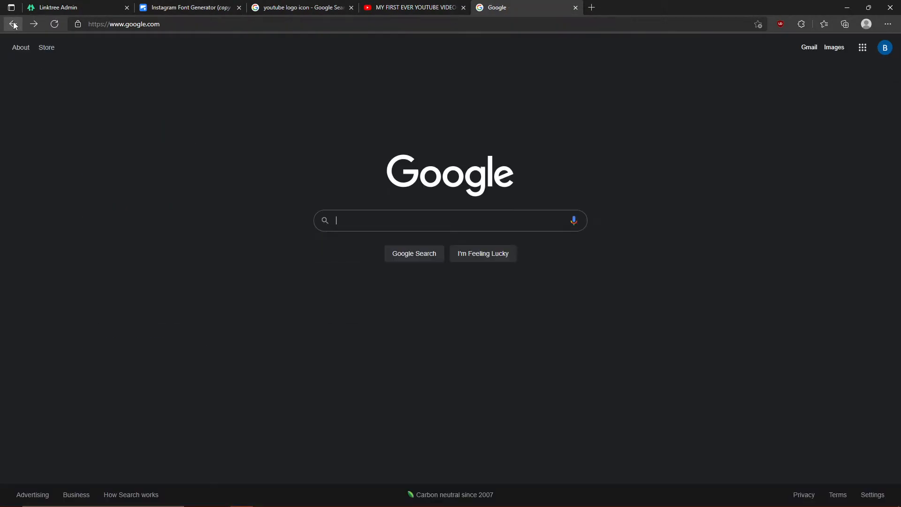
left_click(319, 218)
type("symbolk")
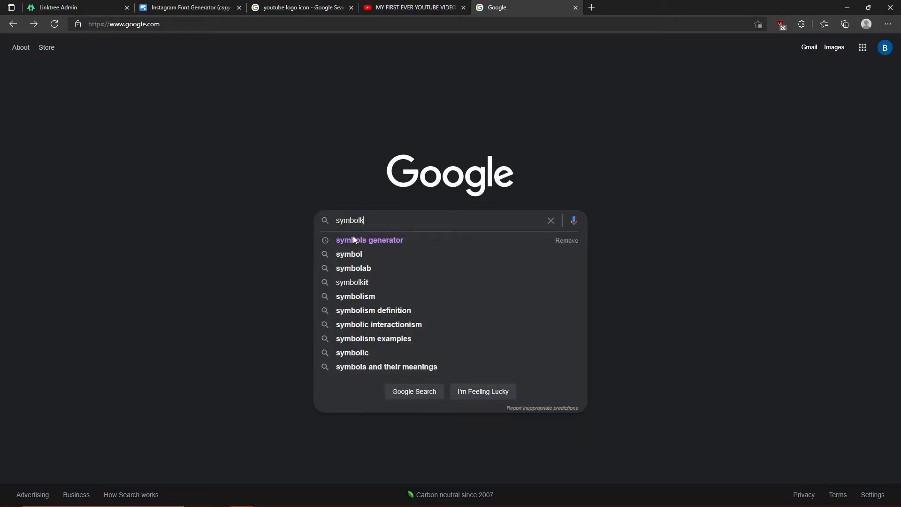
left_click(354, 239)
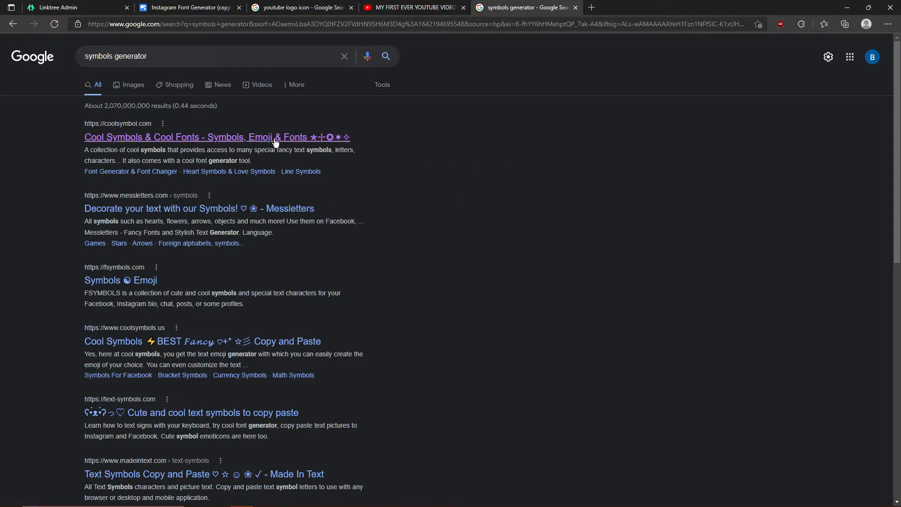
left_click(276, 139)
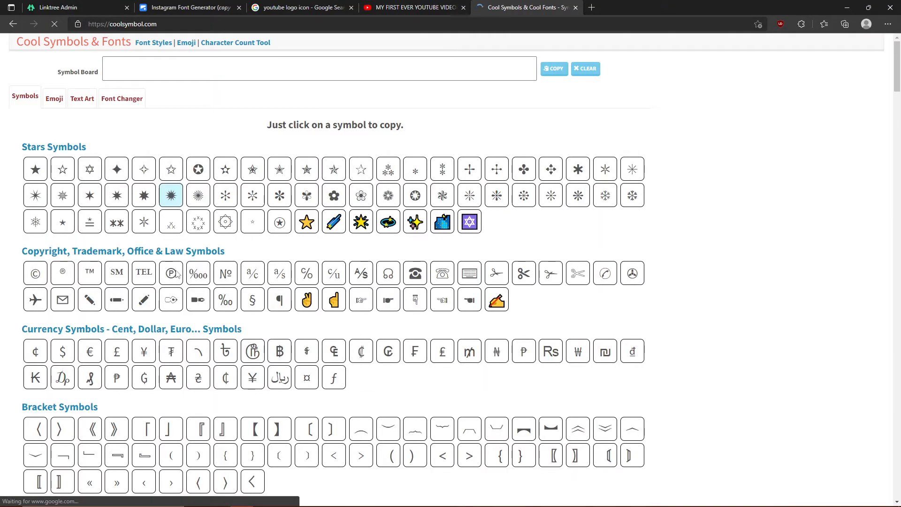
- Scroll to the Arrows Symbols section and copy the Rightwards Two-Headed Arrow from Bar
scroll(263, 235, "down", 2)
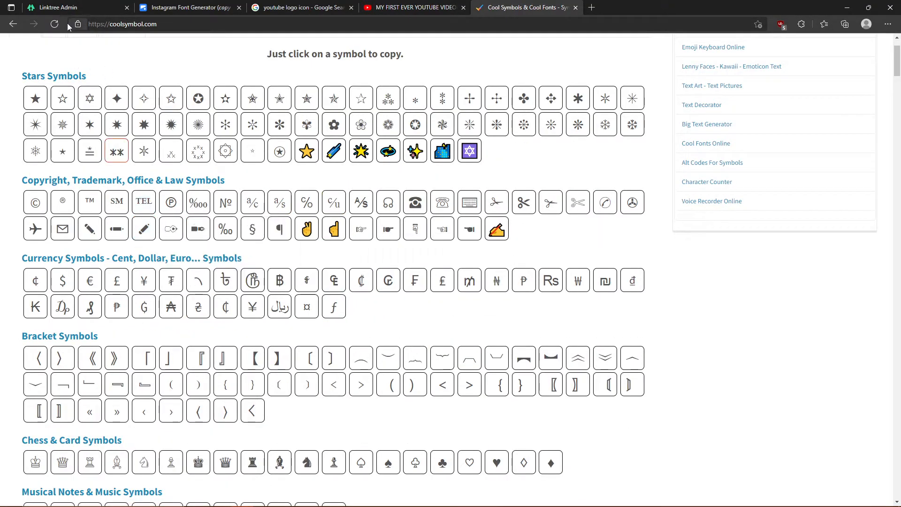
scroll(38, 324, "down", 3)
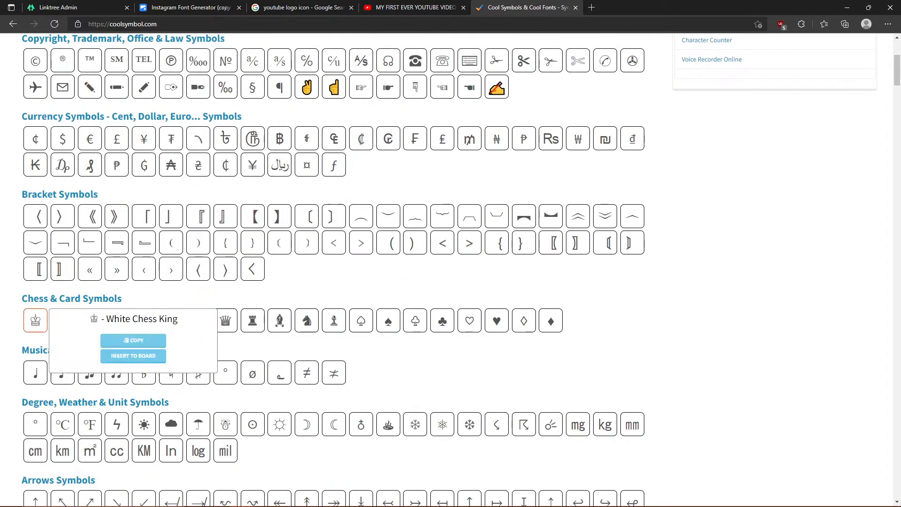
scroll(165, 251, "down", 3)
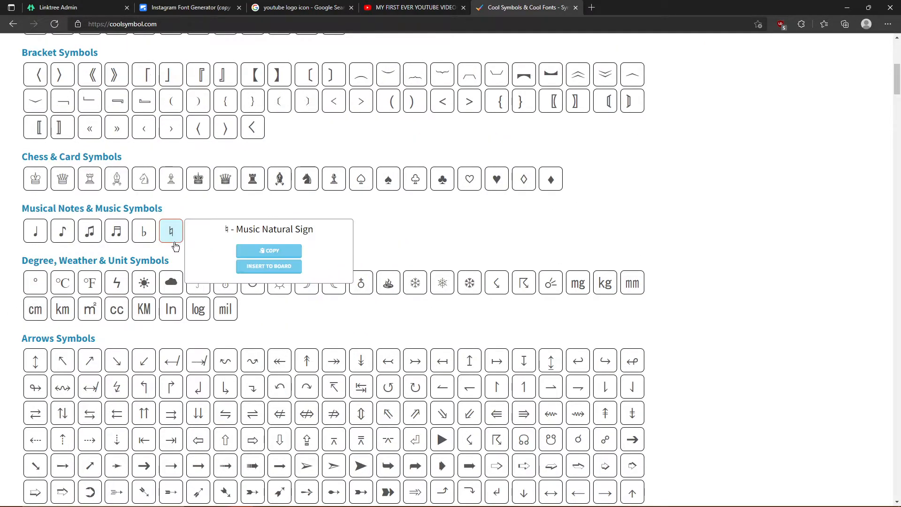
scroll(165, 251, "down", 3)
scroll(165, 251, "down", 18)
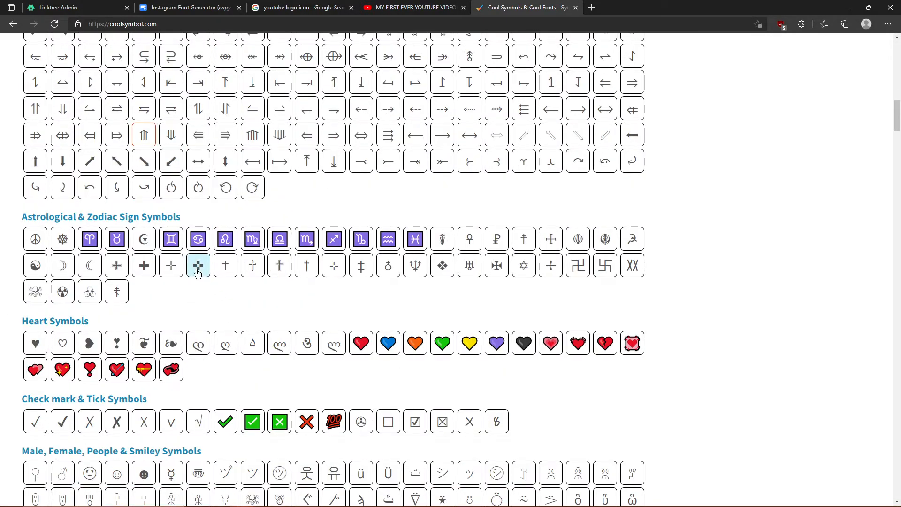
scroll(210, 292, "down", 15)
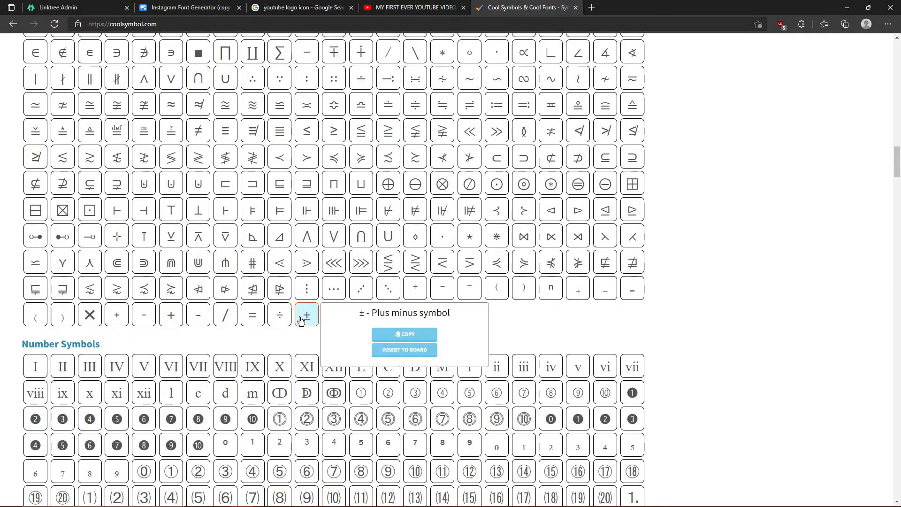
scroll(203, 312, "up", 20)
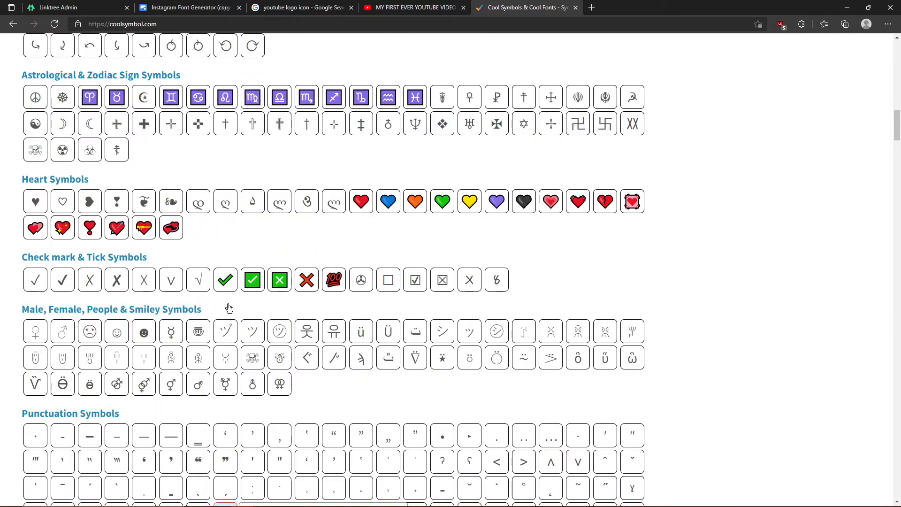
scroll(286, 281, "up", 3)
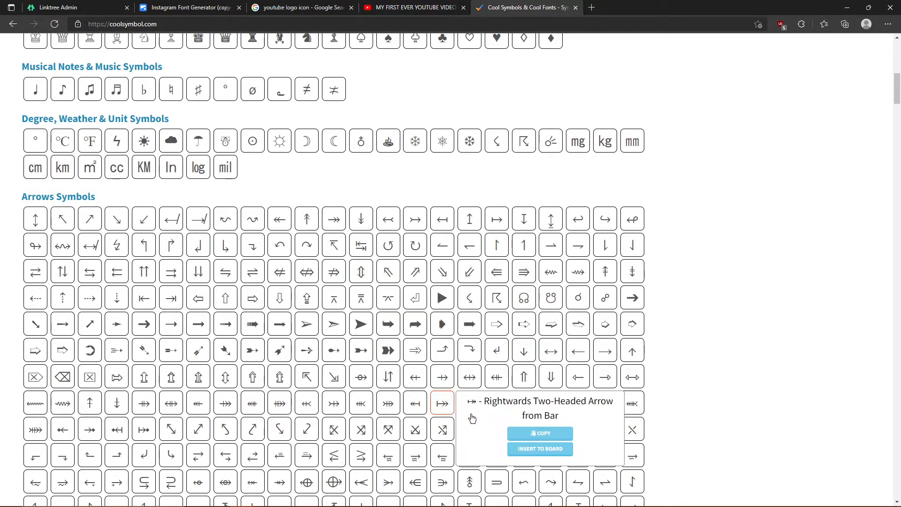
left_click(553, 439)
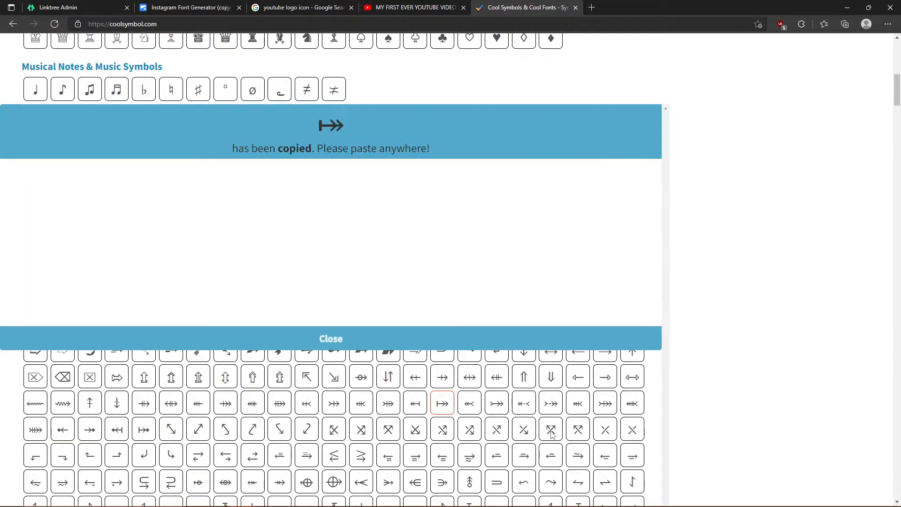
left_click(266, 11)
left_click(190, 8)
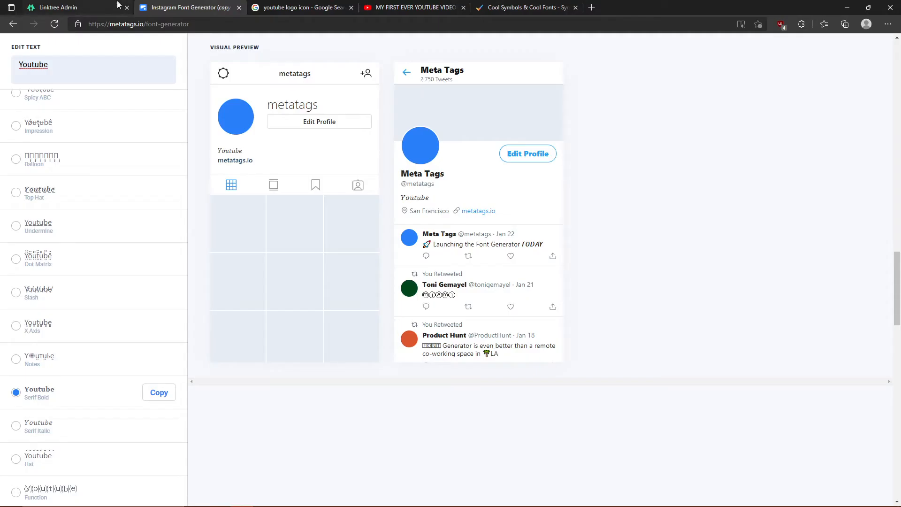
- Paste the two-headed arrow at the start of the Youtube link's title in Linktree
left_click(96, 7)
left_click(238, 175)
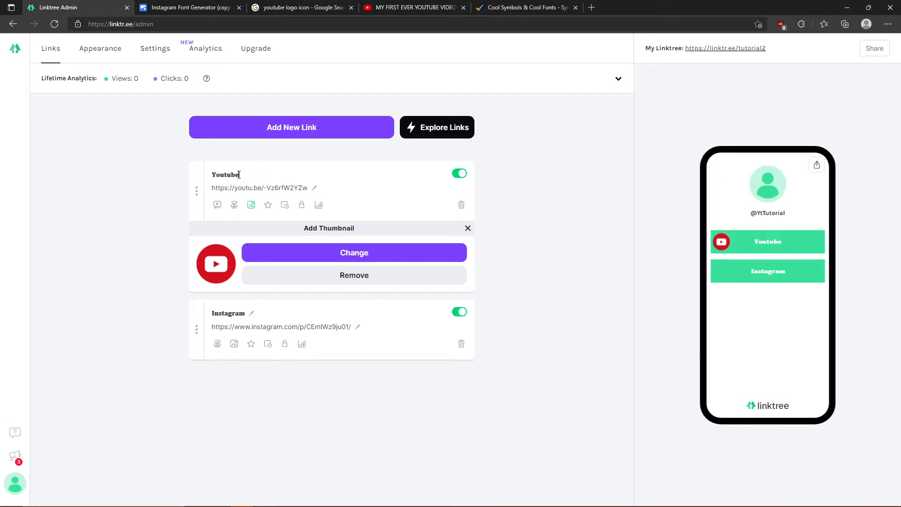
left_click(225, 175)
left_click(213, 175)
key("ctrl+v")
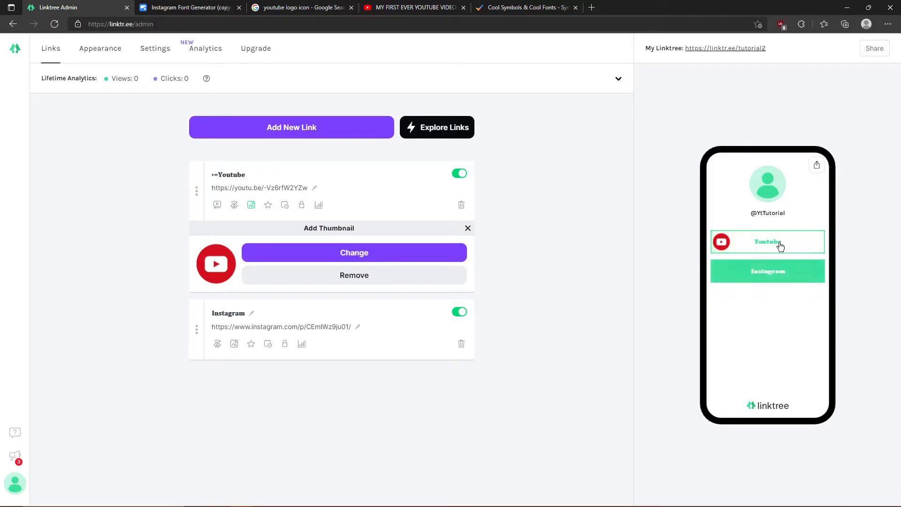
left_click(542, 254)
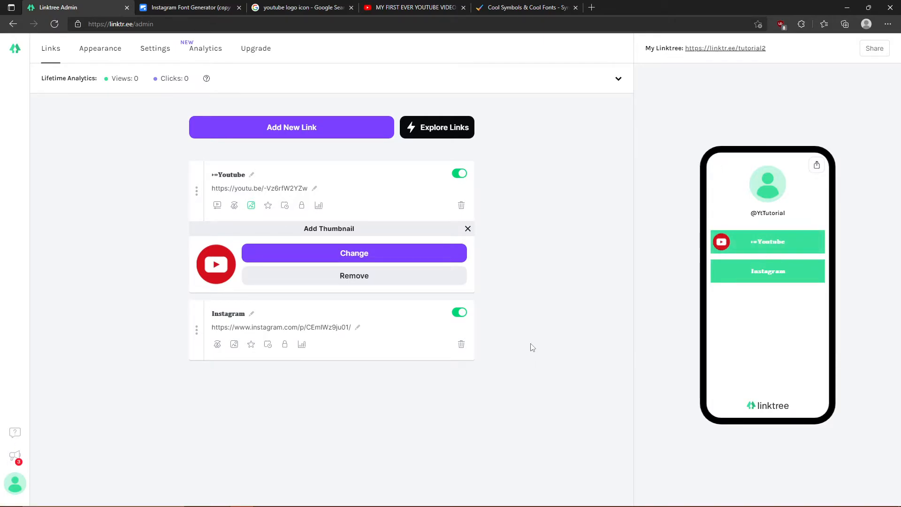
left_click(158, 6)
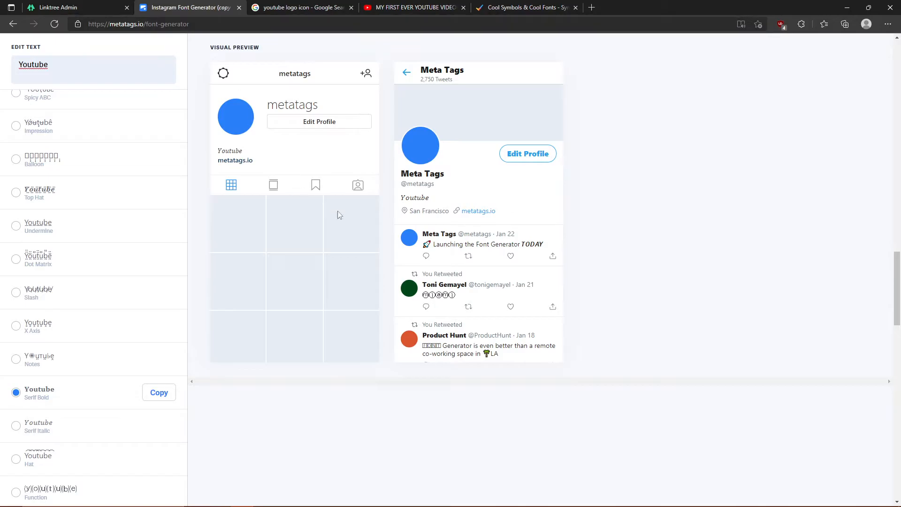
- Close the 'has been copied' banner, browse the Arrows Symbols grid, and return to Linktree admin
left_click_drag(521, 7, 300, 7)
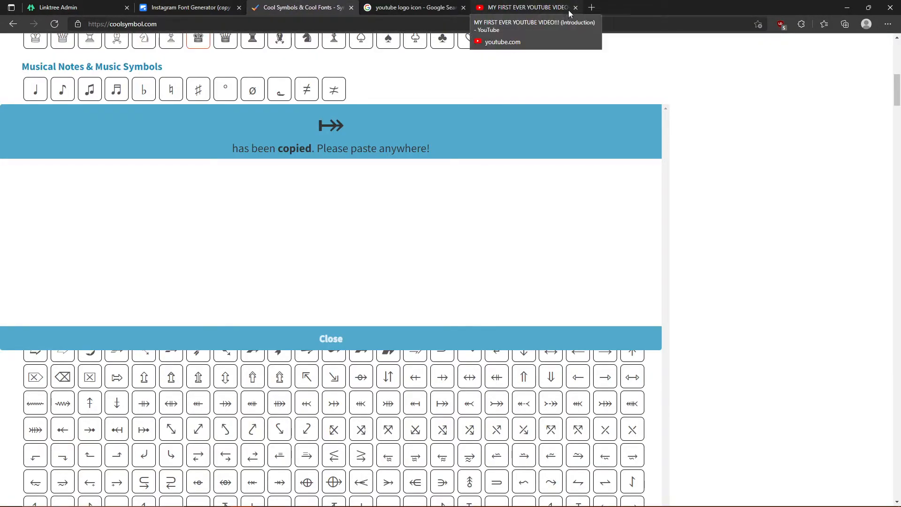
left_click(327, 338)
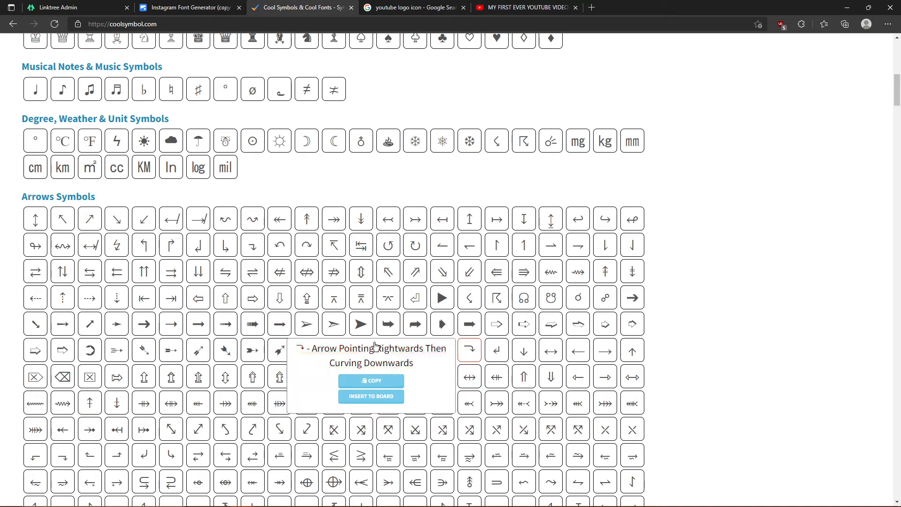
left_click(220, 5)
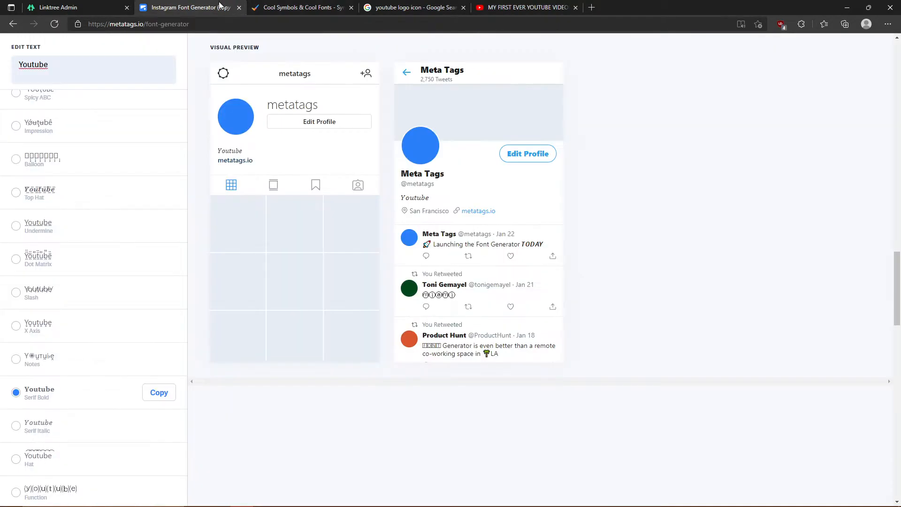
left_click(70, 7)
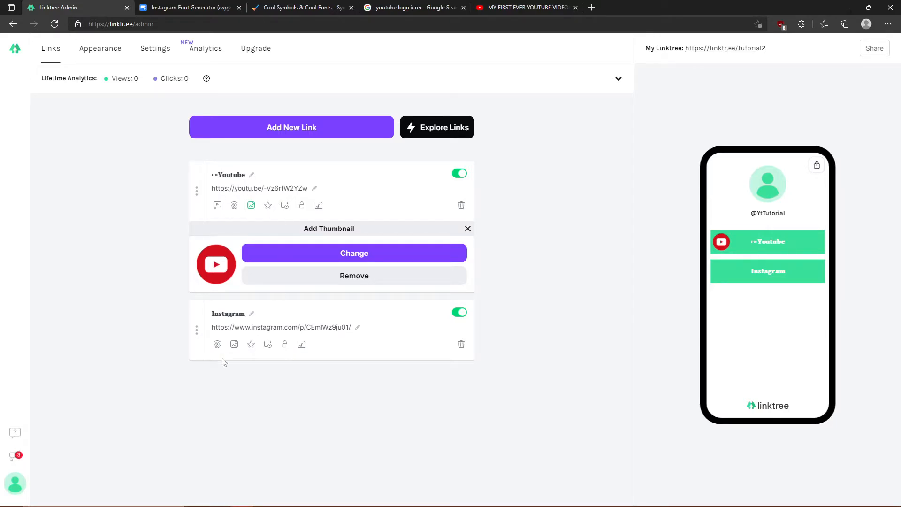
- Upload the Instagram logo_0 image as the Instagram link's thumbnail
left_click(234, 343)
left_click(261, 409)
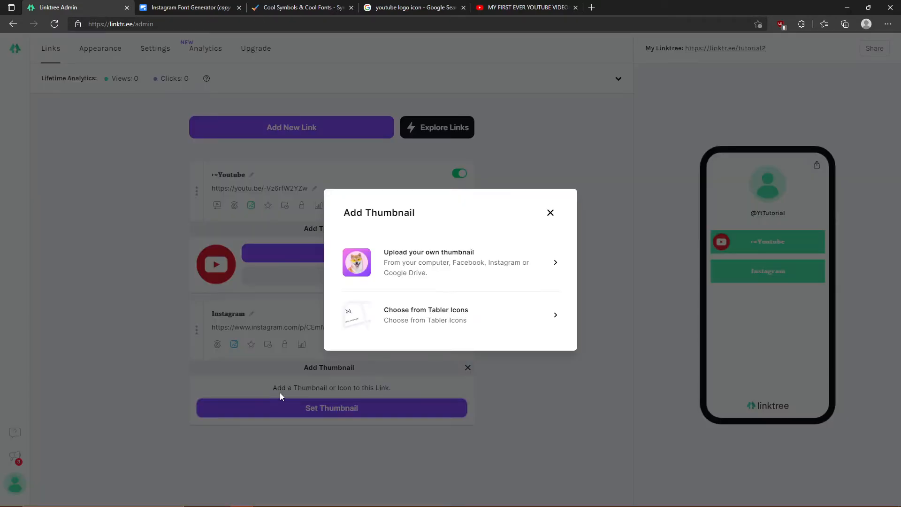
left_click(497, 279)
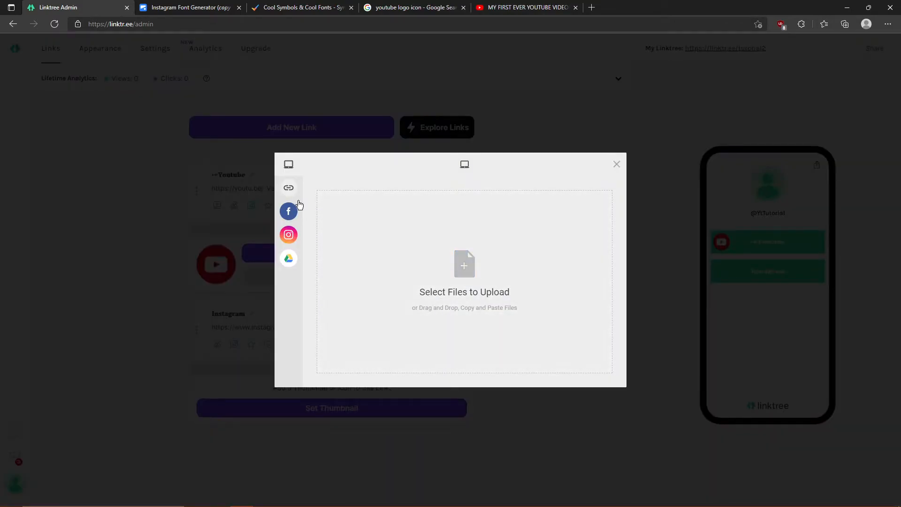
left_click(473, 283)
left_click(367, 79)
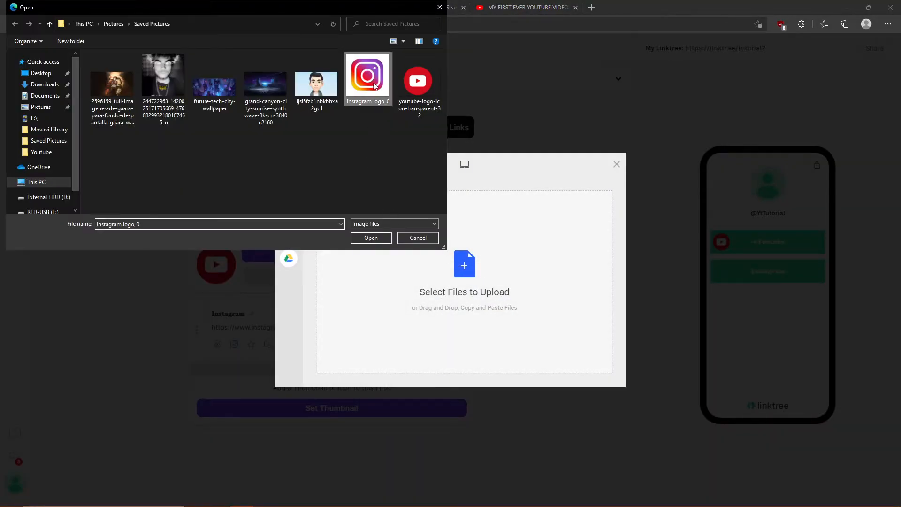
left_click(365, 241)
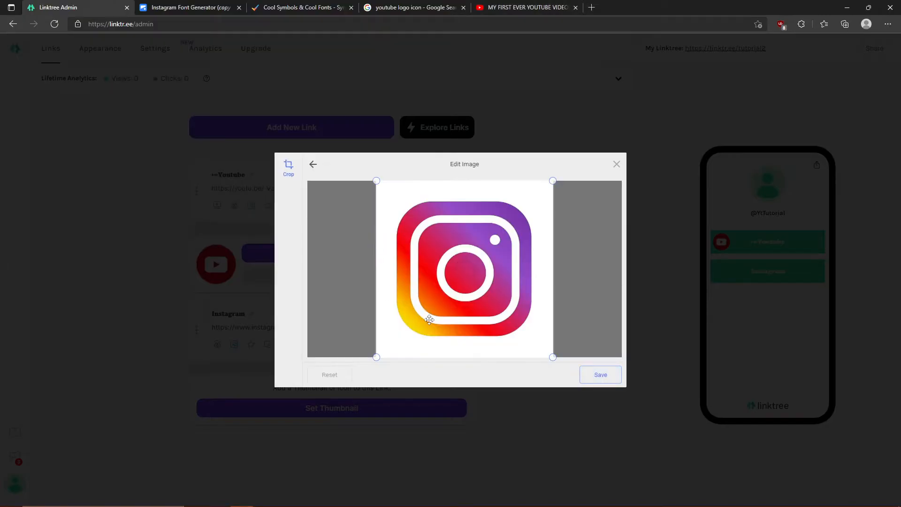
left_click(594, 378)
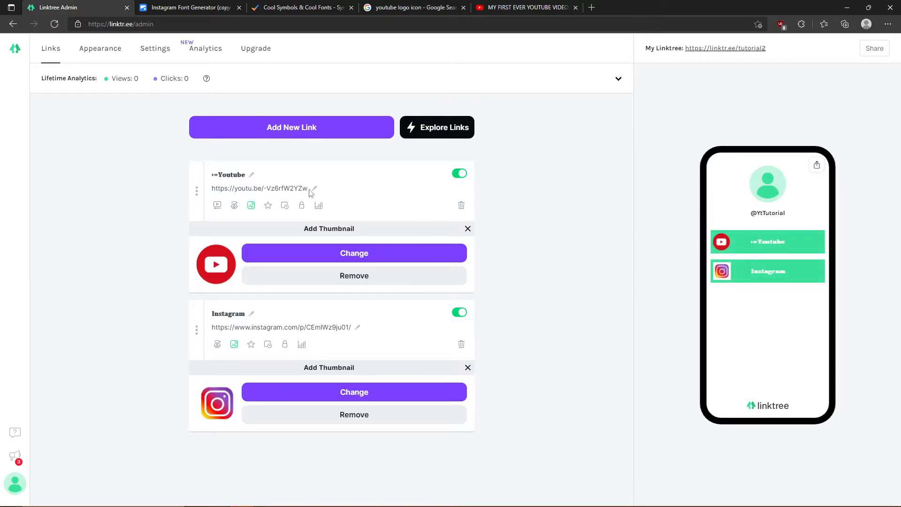
- In Appearance, upload the cartoon avatar image as the profile picture
left_click(116, 50)
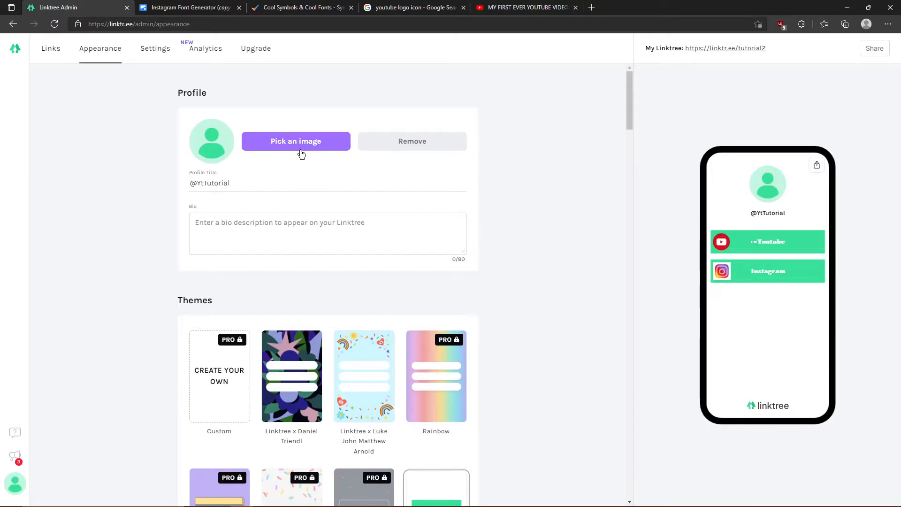
left_click(284, 153)
left_click(416, 287)
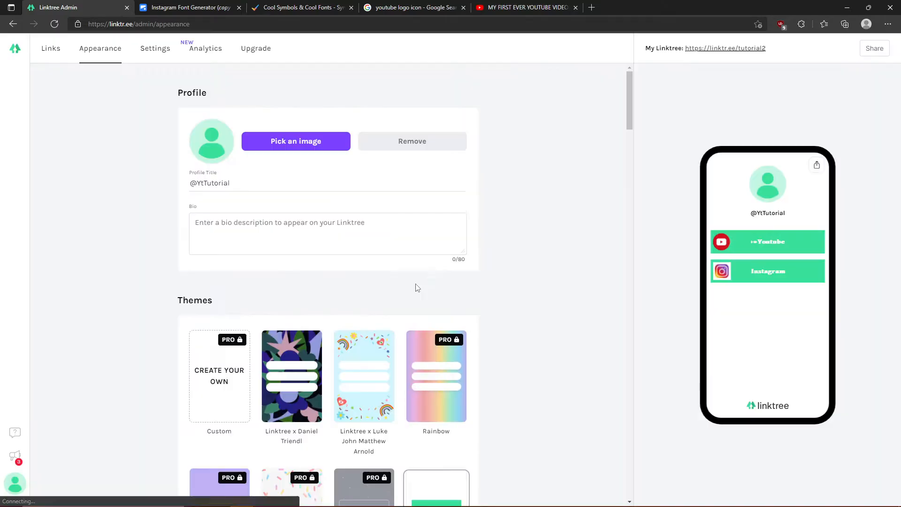
left_click(404, 275)
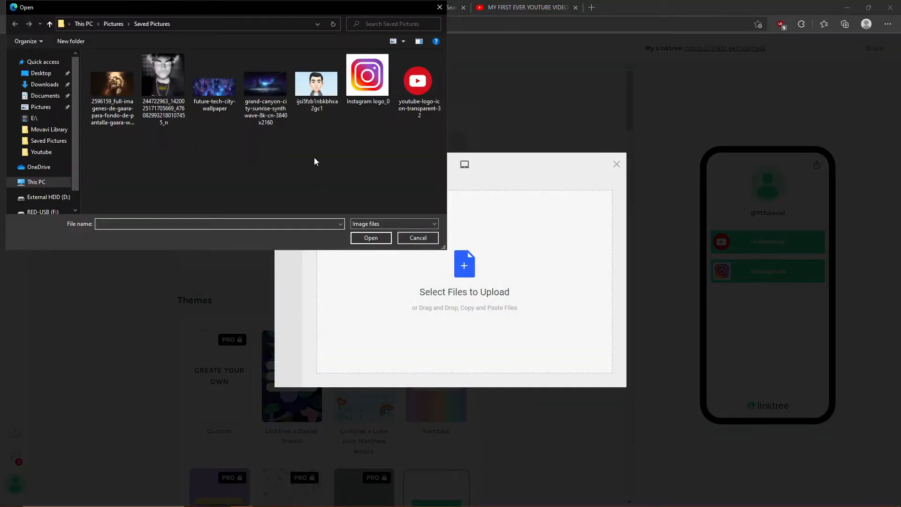
double_click(311, 103)
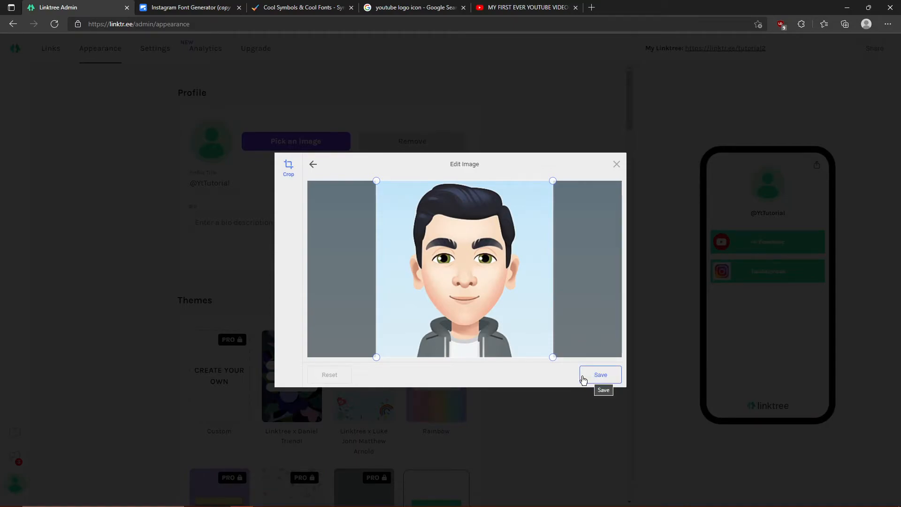
left_click(583, 379)
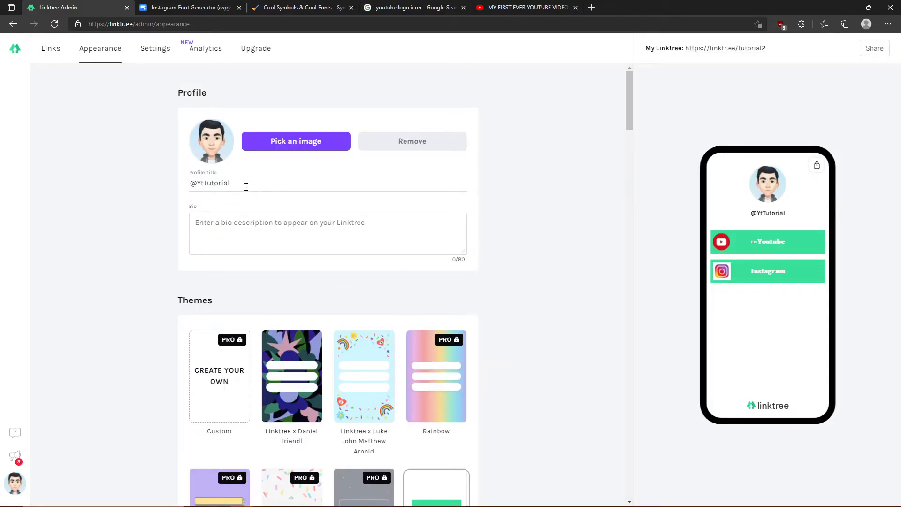
- Delete the placeholder text after @ in Profile Title, checking the YouTube channel's name
left_click_drag(272, 185, 160, 192)
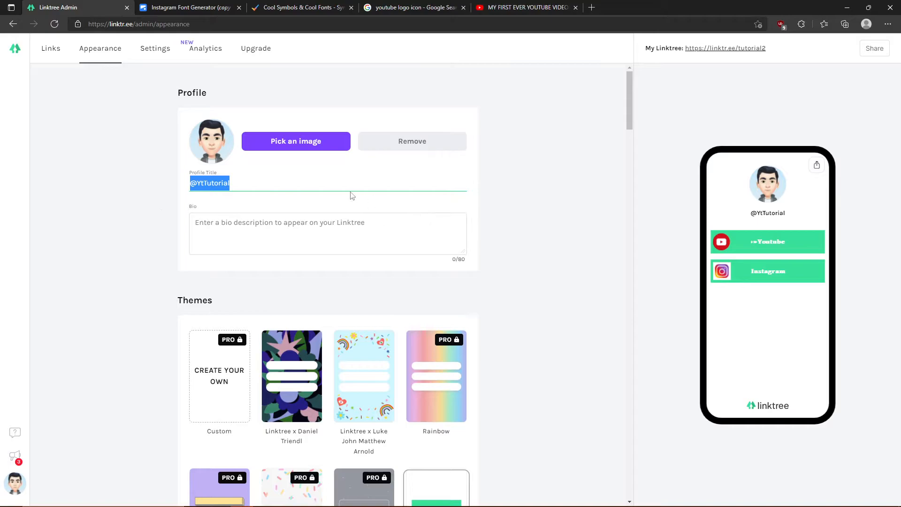
left_click(262, 179)
left_click_drag(240, 183, 204, 184)
left_click(516, 8)
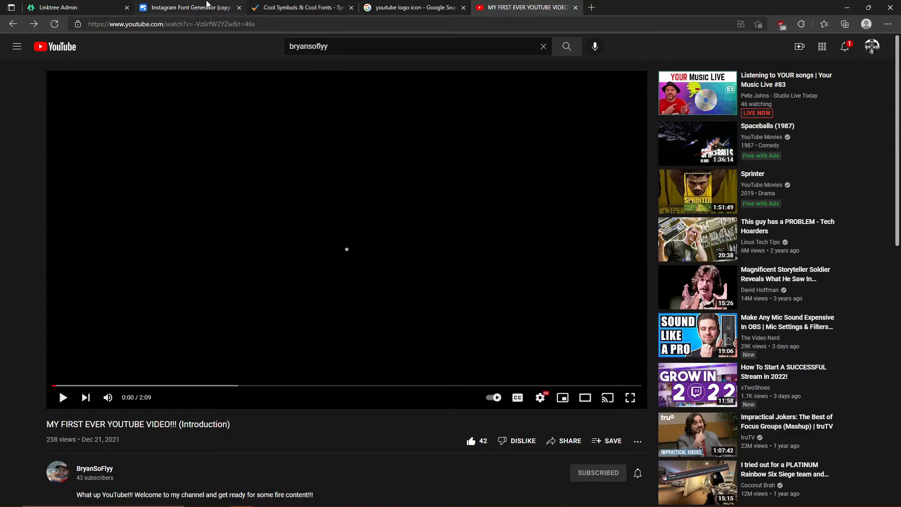
left_click(59, 7)
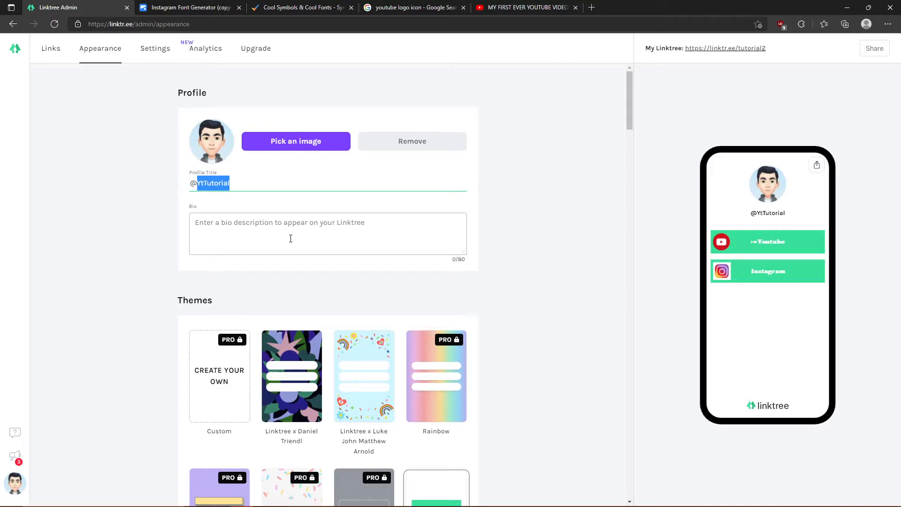
key("BackSpace")
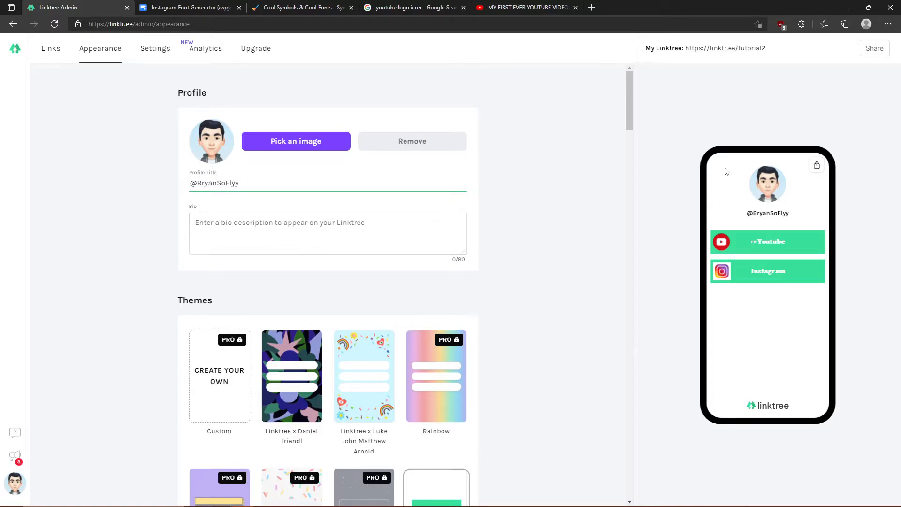
left_click(292, 221)
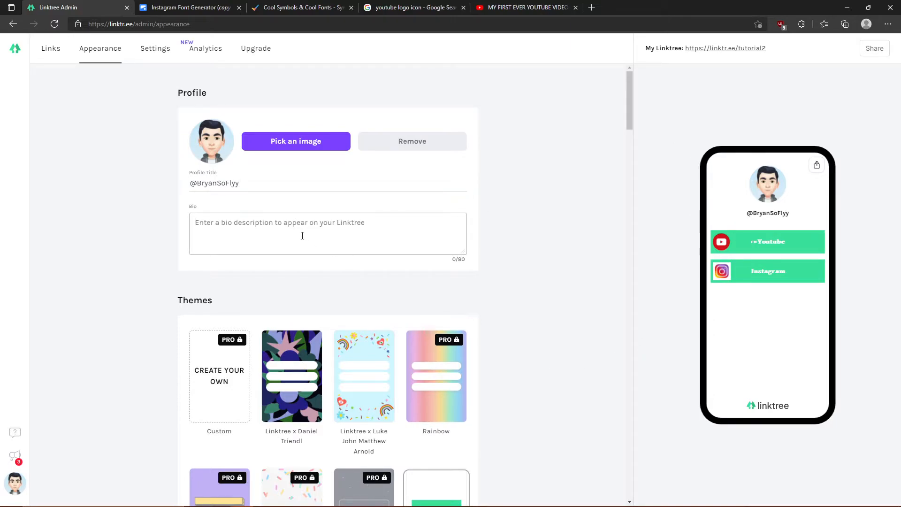
- Start the bio with 'Thanks for all the support!' followed by a raising-hands emoji
type("Thanks for all the su")
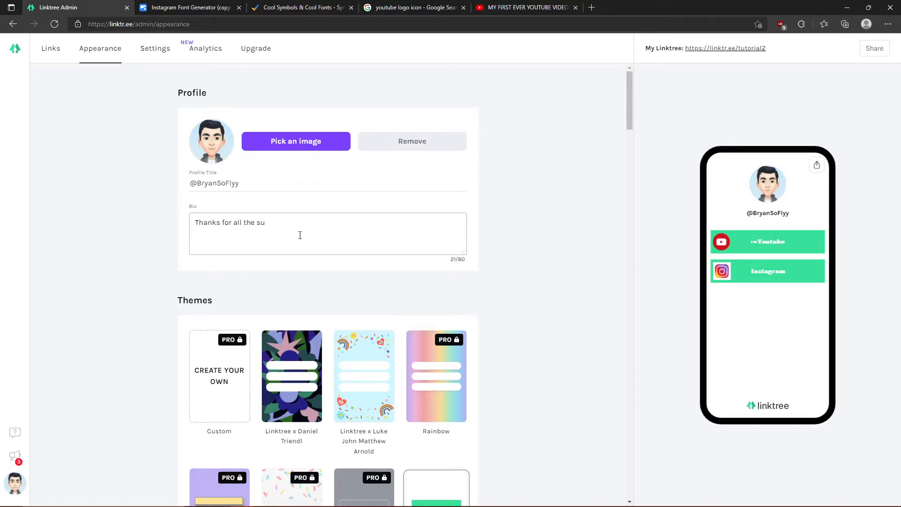
type("pport :), Be sure to sub to us we work hard ;)")
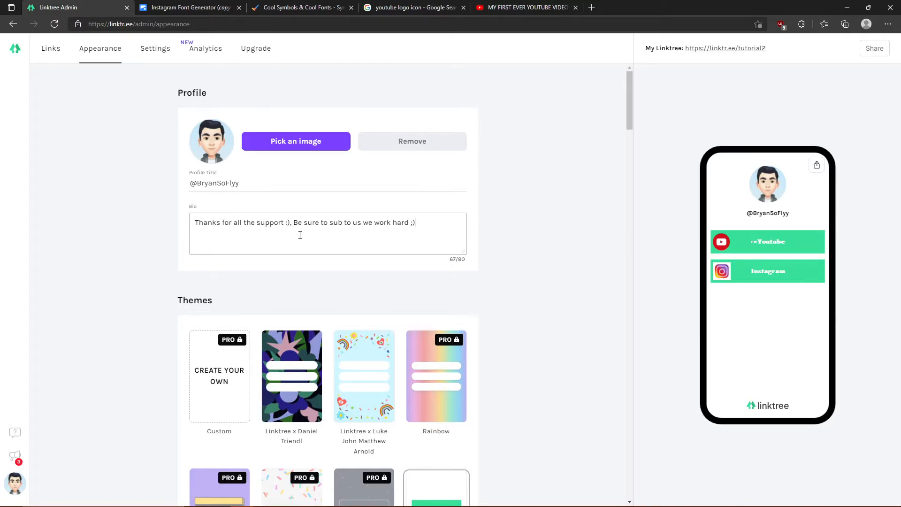
key("BackSpace")
key("BackSpace")
key("BackSpace")
key("BackSpace")
key("BackSpace")
key("BackSpace")
key("BackSpace")
key("BackSpace")
key("BackSpace")
key("BackSpace")
key("BackSpace")
key("BackSpace")
key("BackSpace")
key("BackSpace")
key("BackSpace")
key("BackSpace")
key("BackSpace")
key("BackSpace")
key("BackSpace")
key("BackSpace")
type("!")
key("super+period")
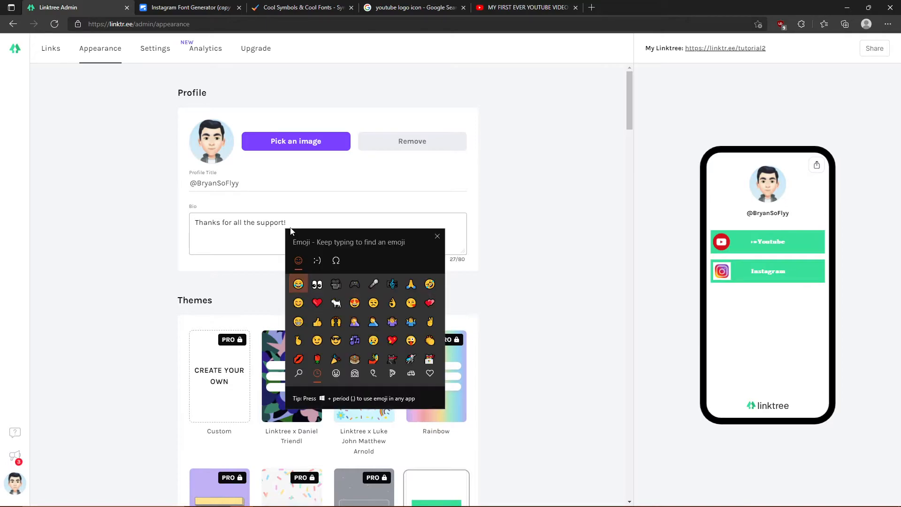
left_click(336, 322)
left_click(378, 224)
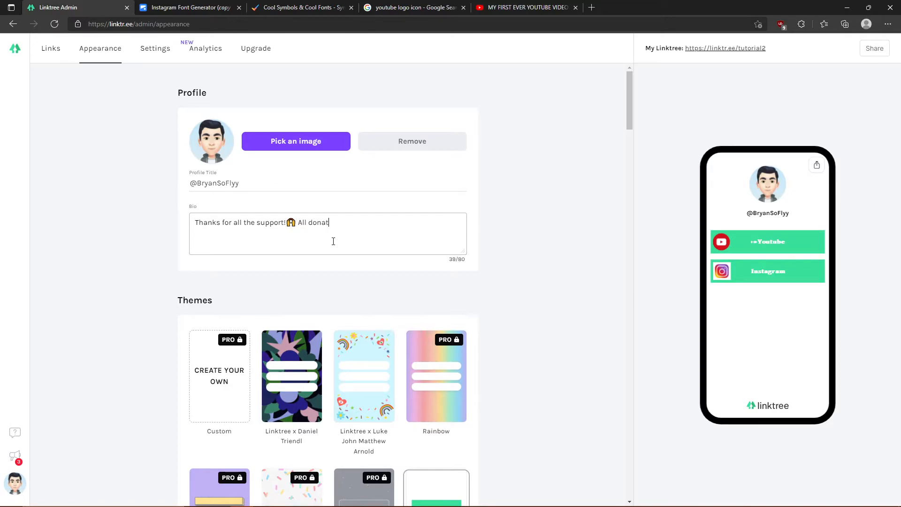
- Add 'All donations go towards improving the channel' and insert a space after 'support!'
type("All donations go towards improving the ")
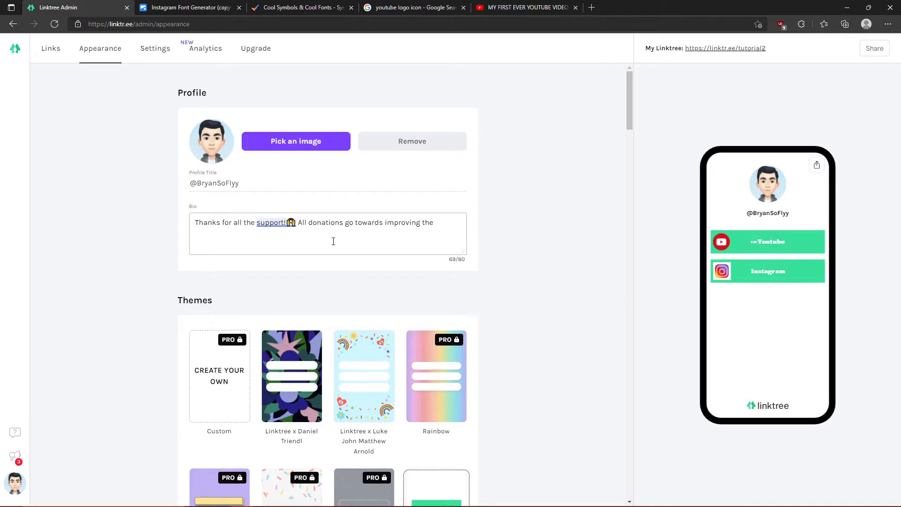
type("channel")
right_click(263, 224)
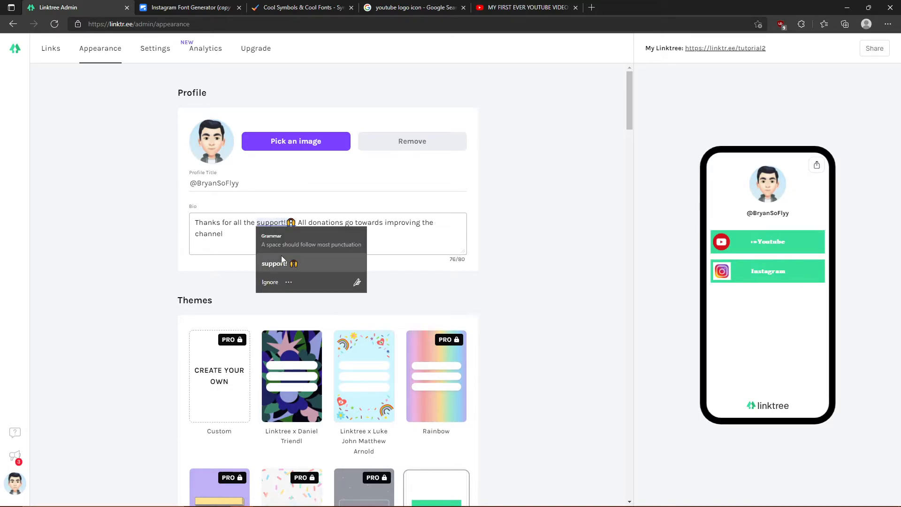
left_click(285, 263)
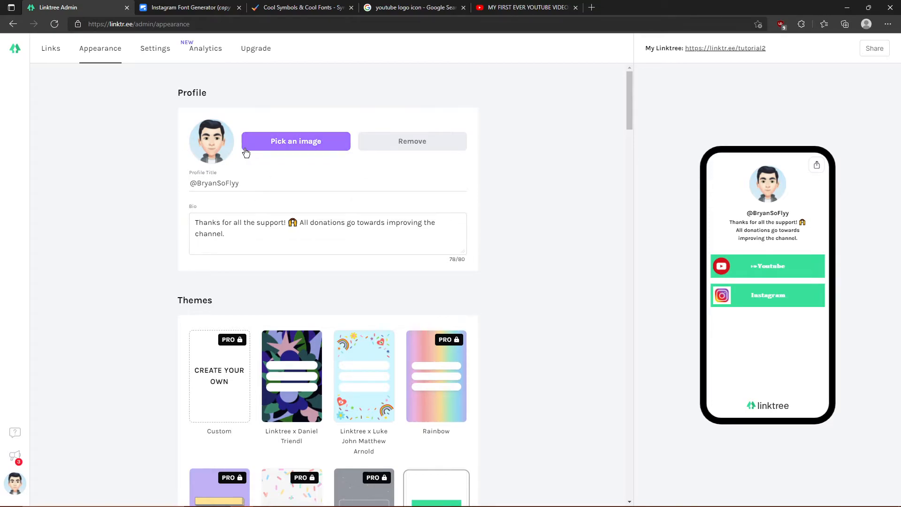
- Try the Noir, Smoke, Mint, Miami, Bloom and Spray themes on the page
scroll(370, 413, "down", 1)
scroll(376, 424, "down", 3)
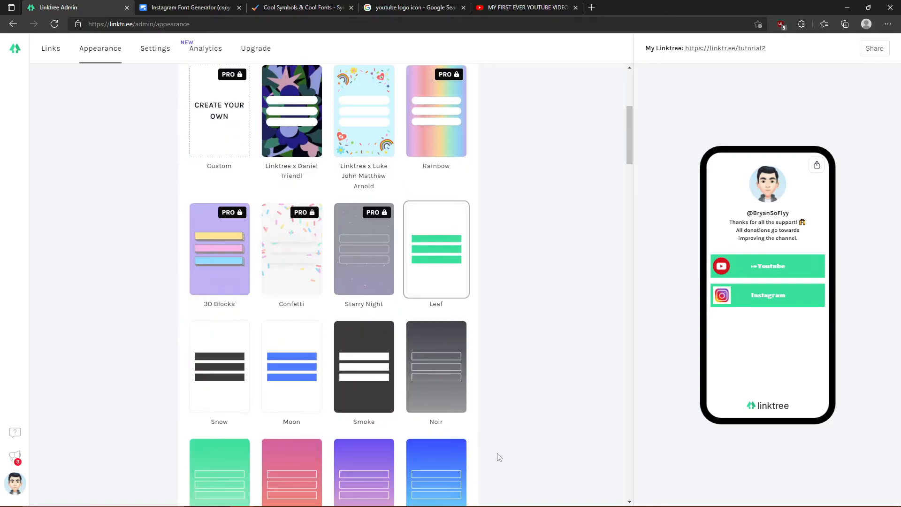
scroll(375, 206, "up", 1)
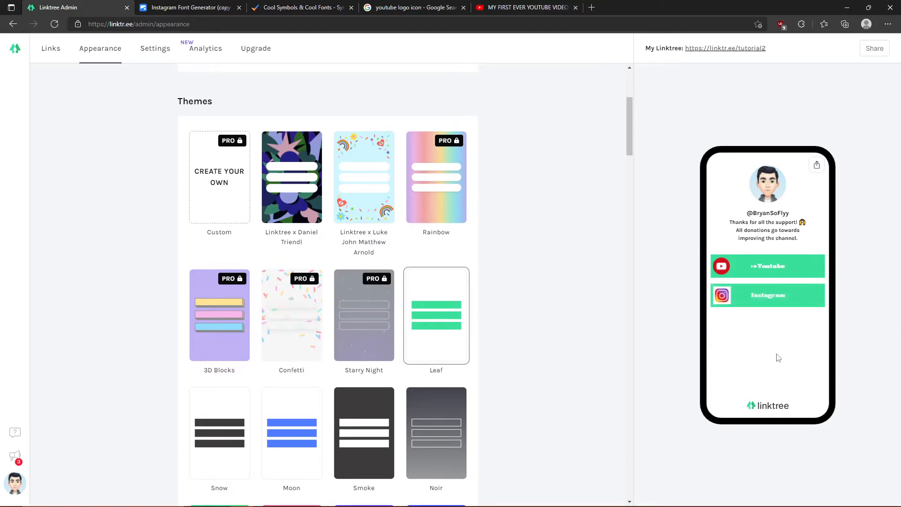
scroll(584, 416, "down", 1)
left_click(419, 382)
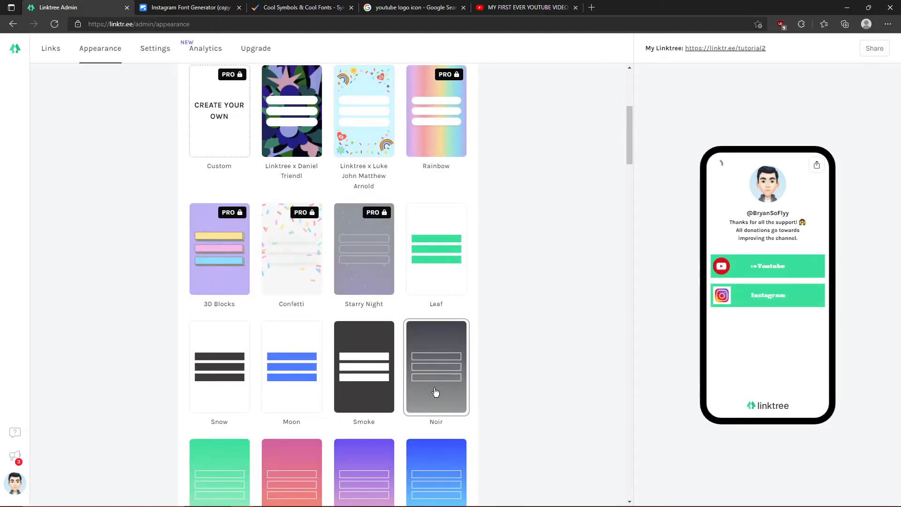
left_click(386, 400)
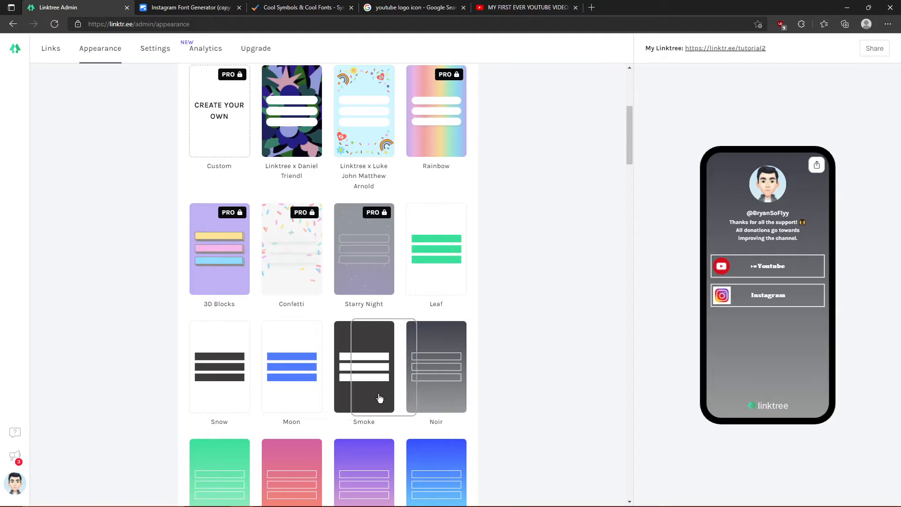
scroll(382, 405, "down", 1)
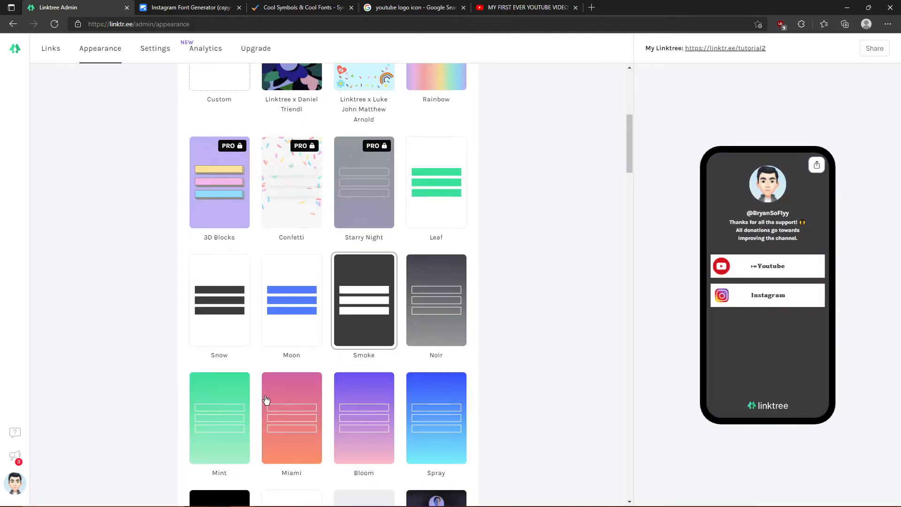
left_click(229, 389)
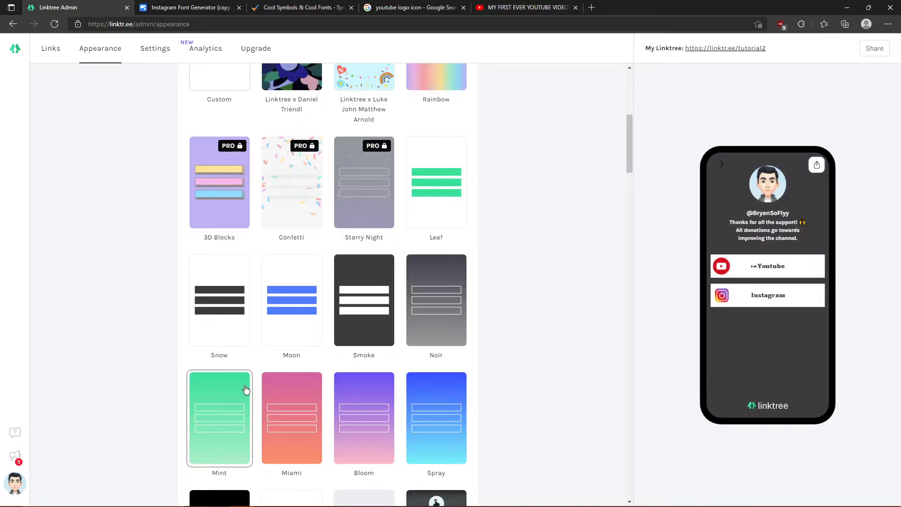
left_click(291, 410)
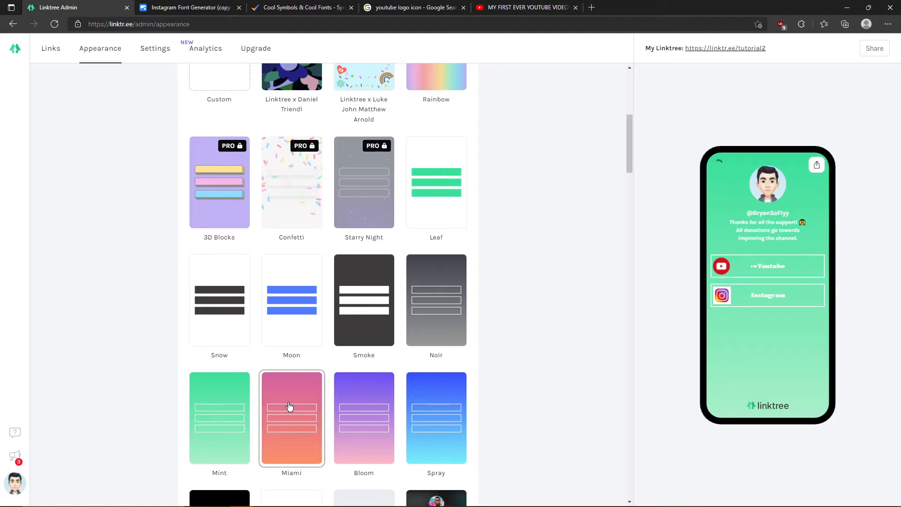
left_click(390, 420)
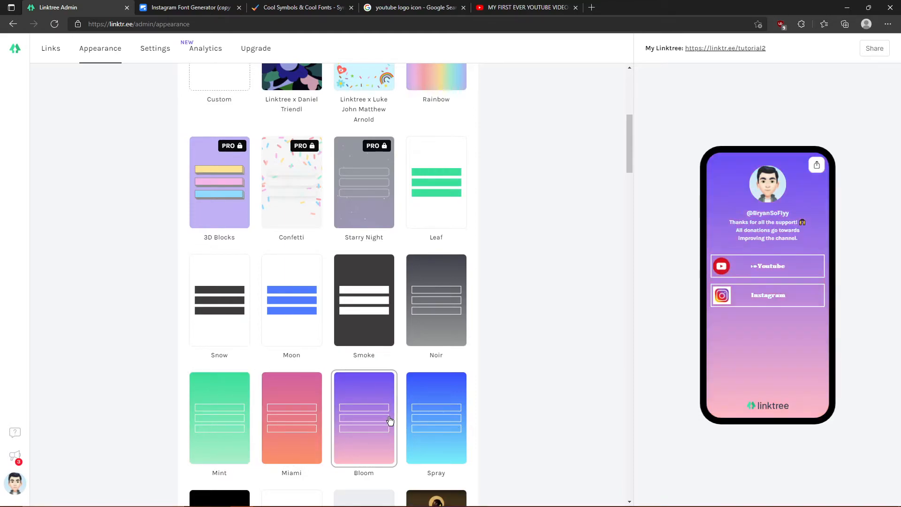
left_click(426, 425)
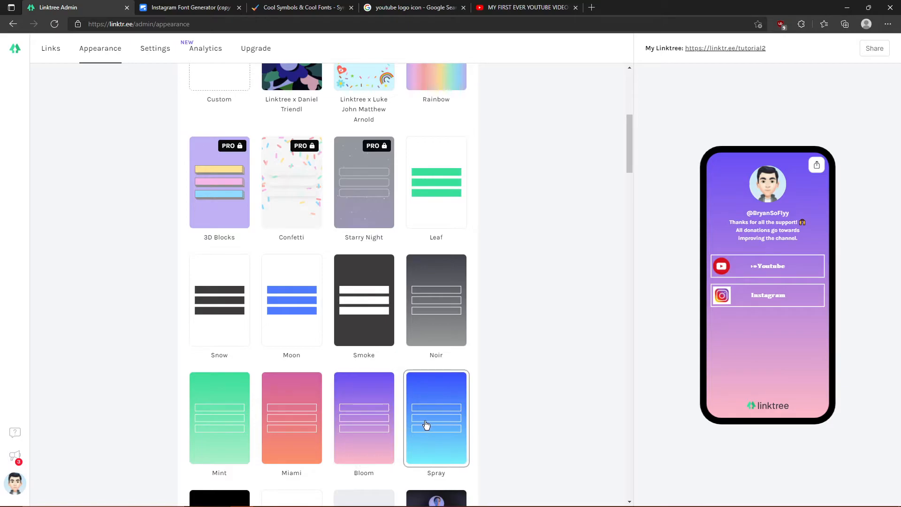
- Try the Air, Lake and Mineral theme variants, ending on Mineral Yellow
scroll(425, 424, "down", 1)
left_click(223, 429)
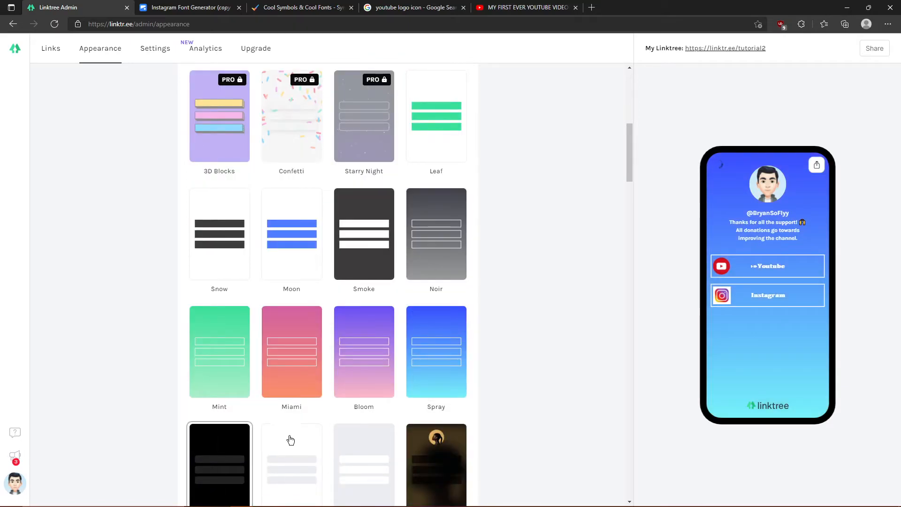
scroll(290, 439, "down", 1)
left_click(291, 430)
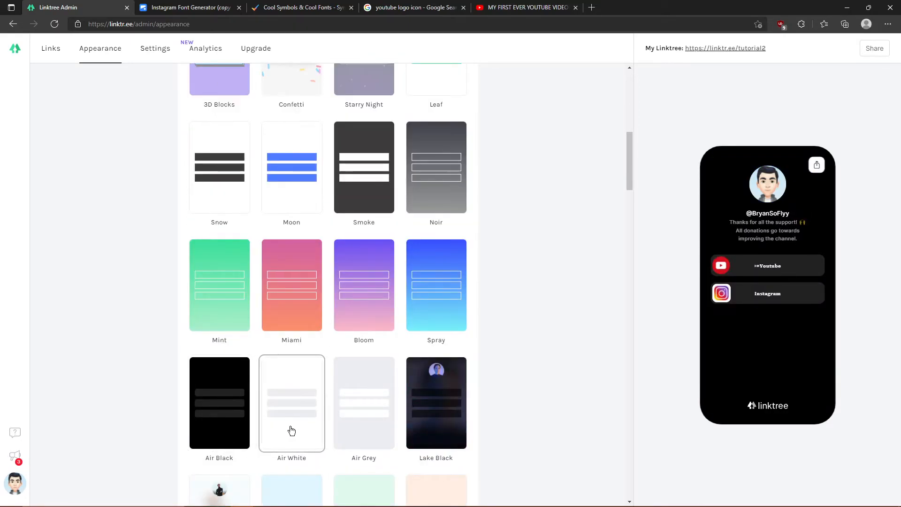
left_click(352, 443)
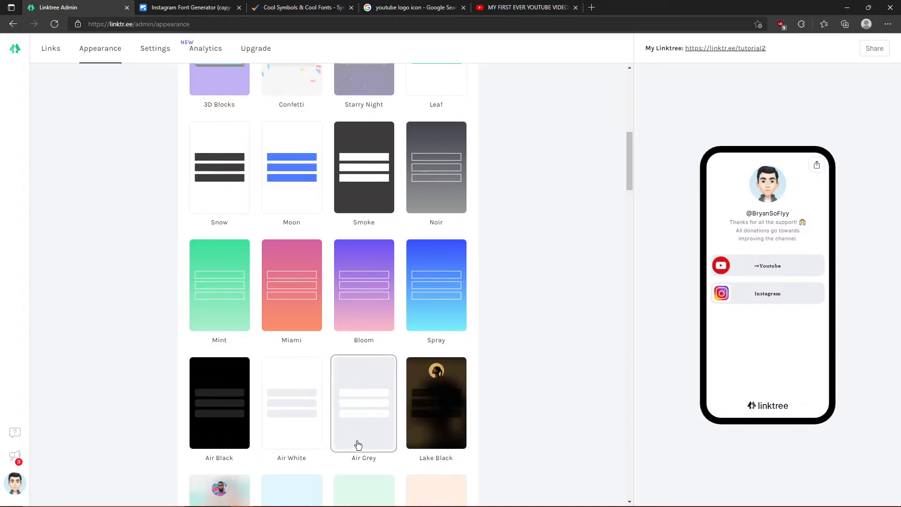
left_click(413, 430)
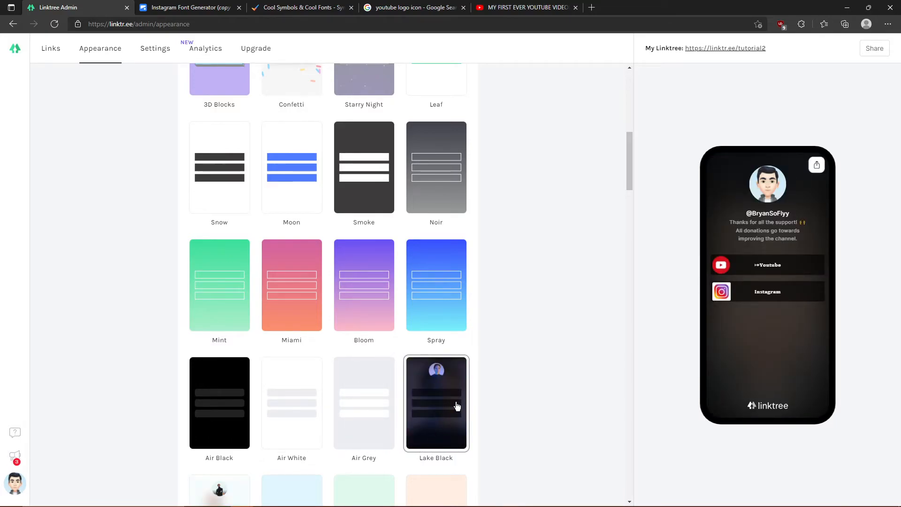
scroll(419, 400, "down", 1)
left_click(234, 446)
scroll(249, 450, "down", 1)
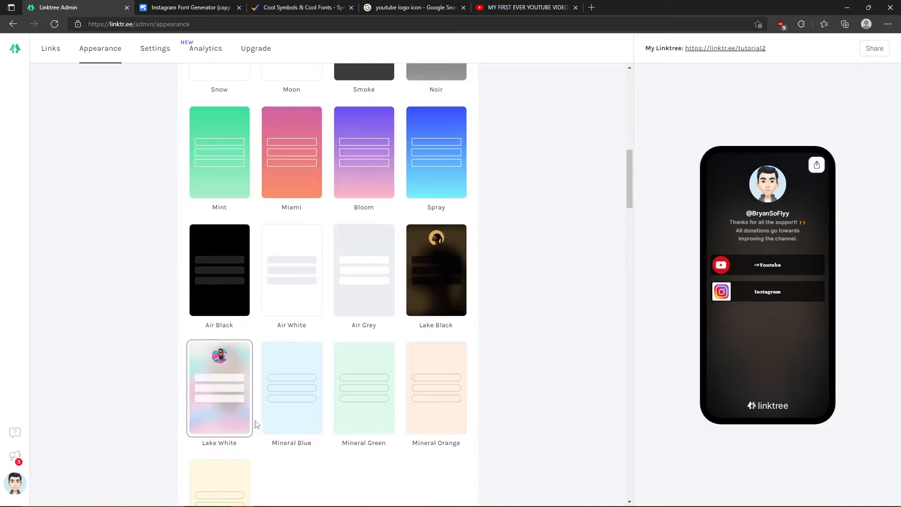
left_click(309, 398)
left_click(343, 398)
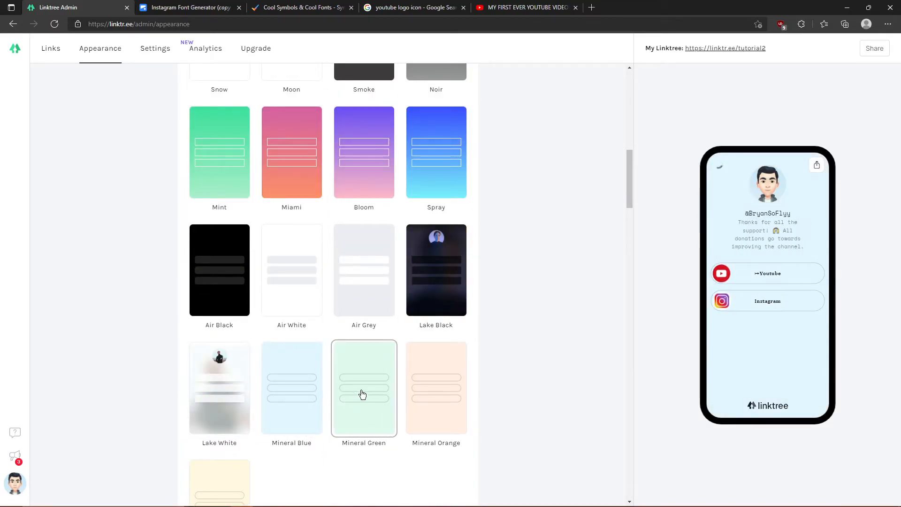
left_click(419, 405)
scroll(333, 425, "down", 1)
scroll(333, 424, "down", 1)
left_click(245, 417)
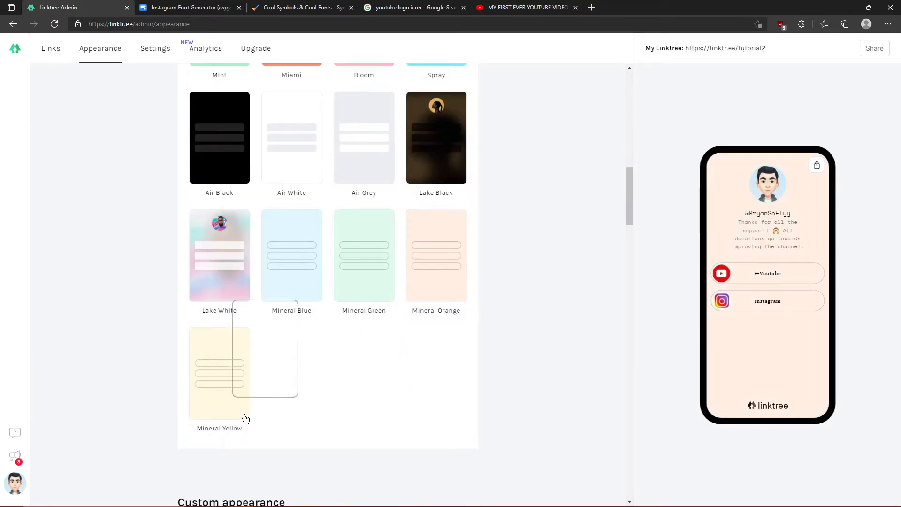
scroll(249, 421, "up", 1)
scroll(249, 418, "down", 7)
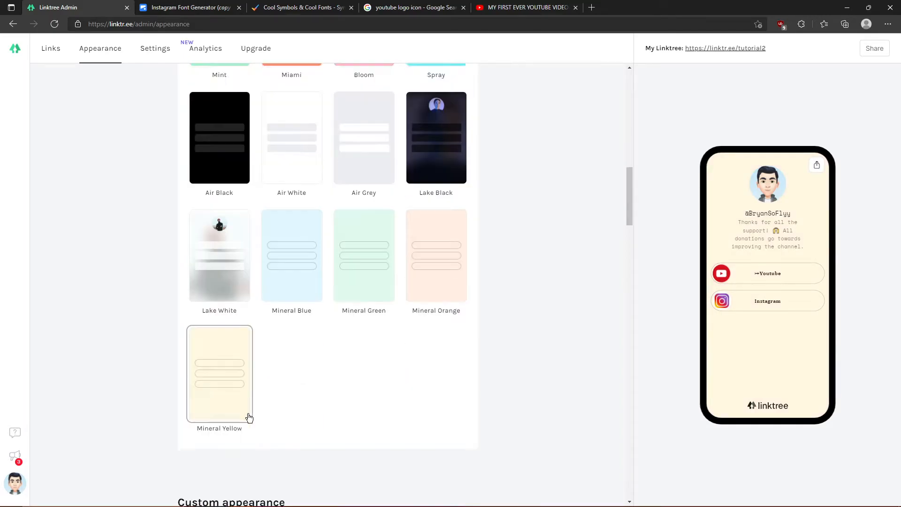
scroll(217, 207, "down", 10)
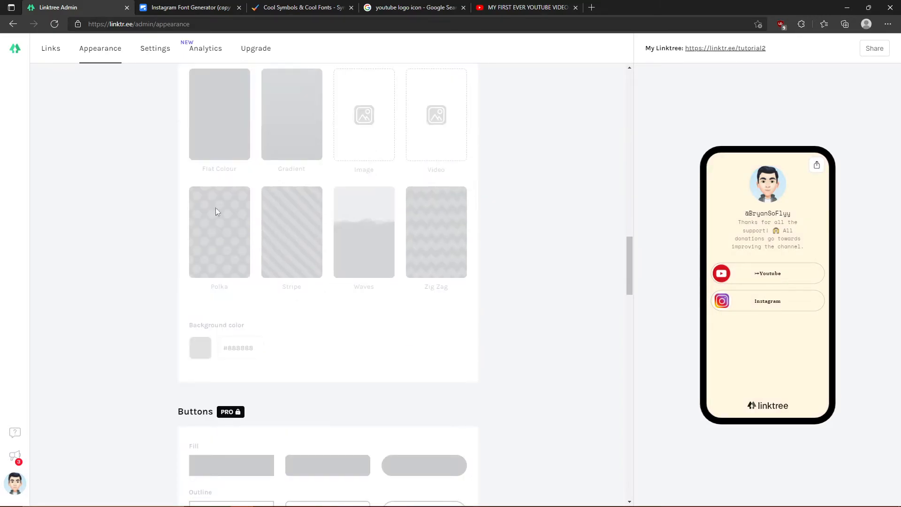
- Scroll back through the Themes grid and switch the page to Lake Black
scroll(298, 295, "down", 7)
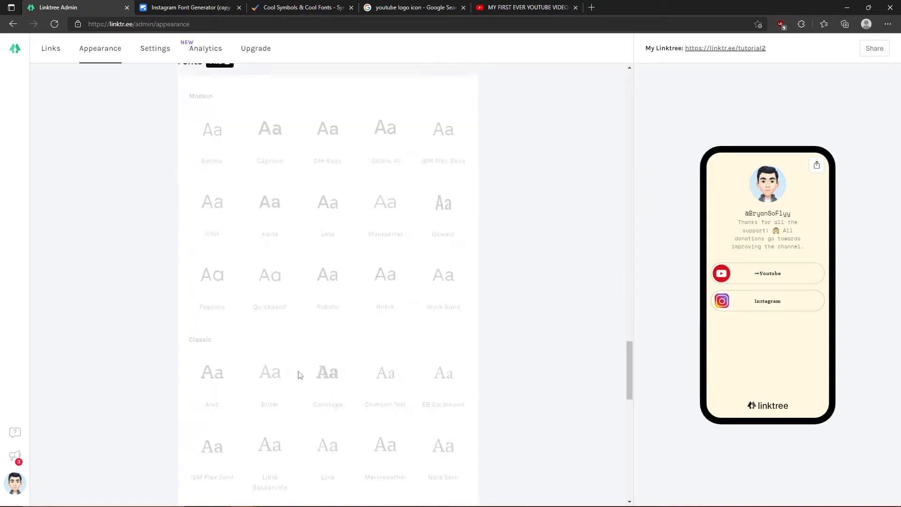
scroll(263, 333, "up", 7)
scroll(384, 498, "up", 10)
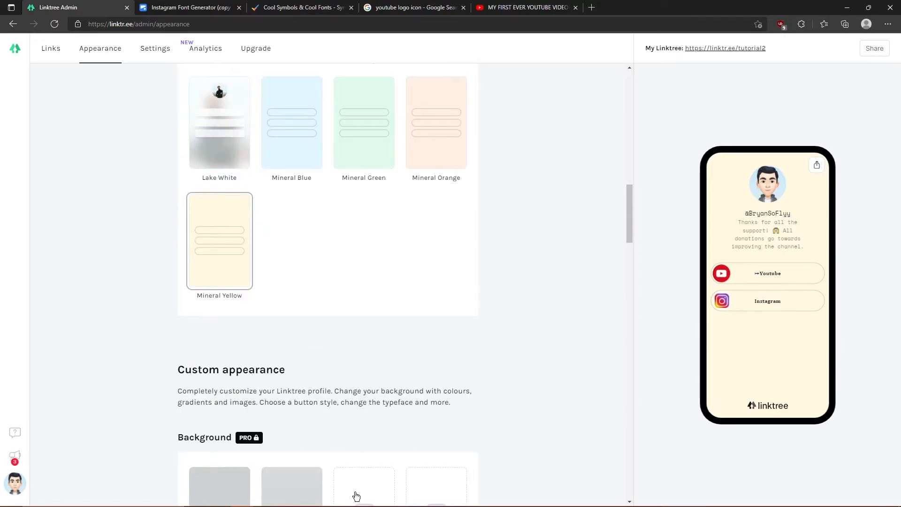
scroll(368, 476, "up", 3)
scroll(311, 402, "up", 9)
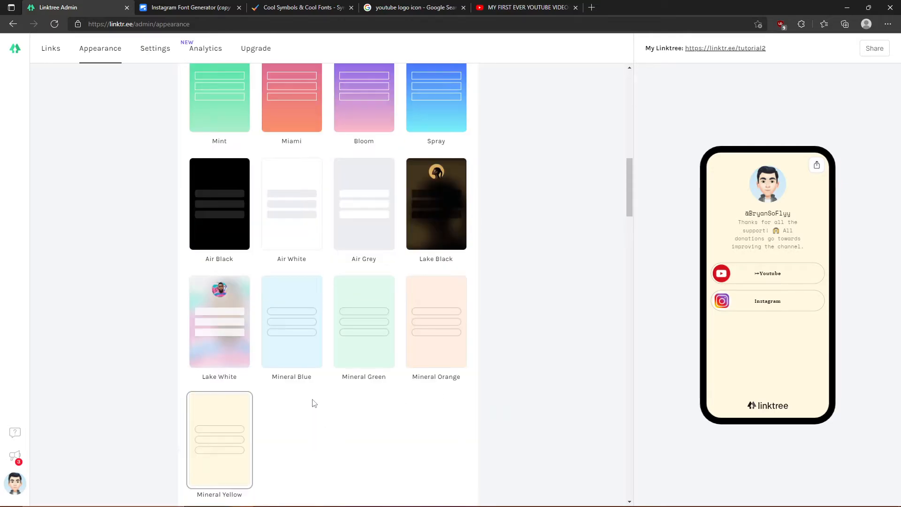
scroll(340, 389, "up", 3)
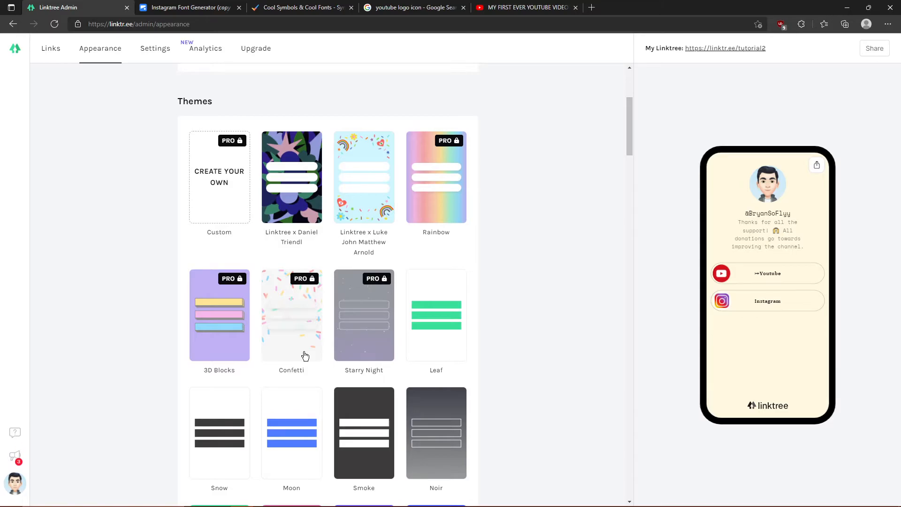
scroll(348, 352, "down", 3)
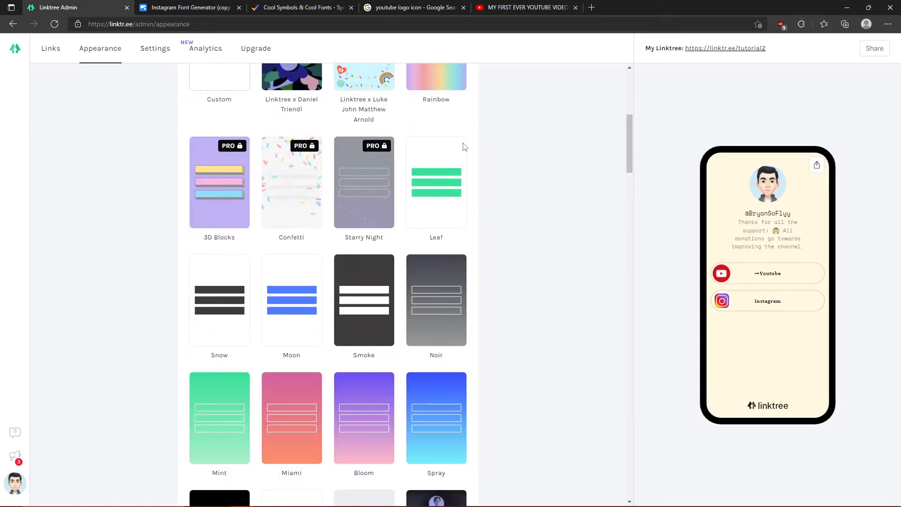
scroll(476, 452, "down", 6)
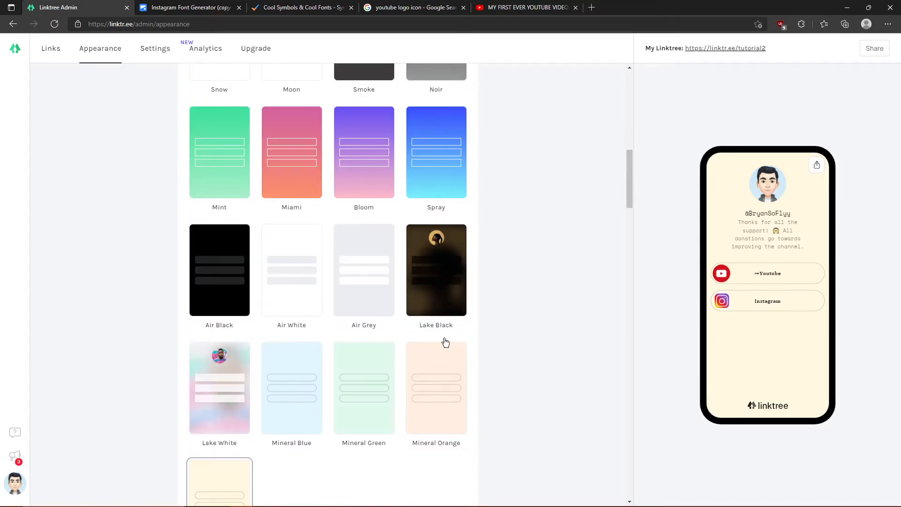
left_click(454, 280)
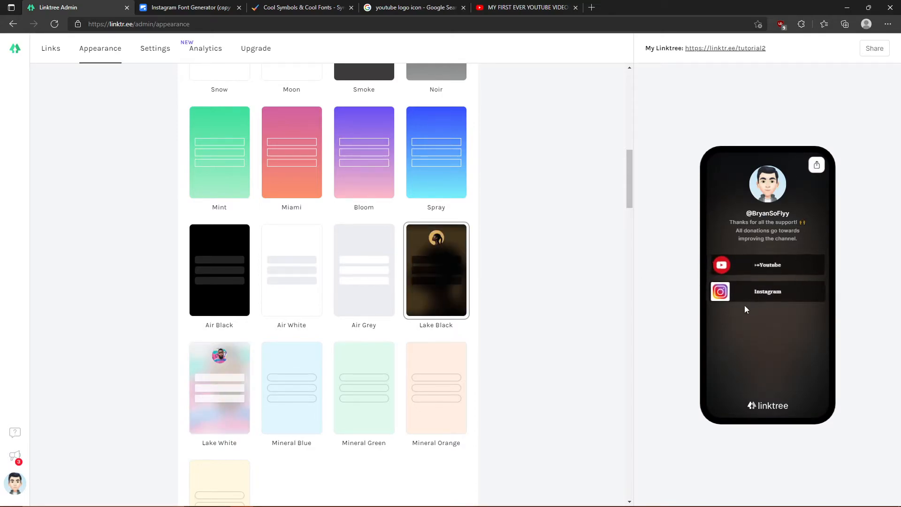
- Compare Air Black, Air White, Air Grey, Spray and Bloom, then reapply Lake Black
left_click(198, 295)
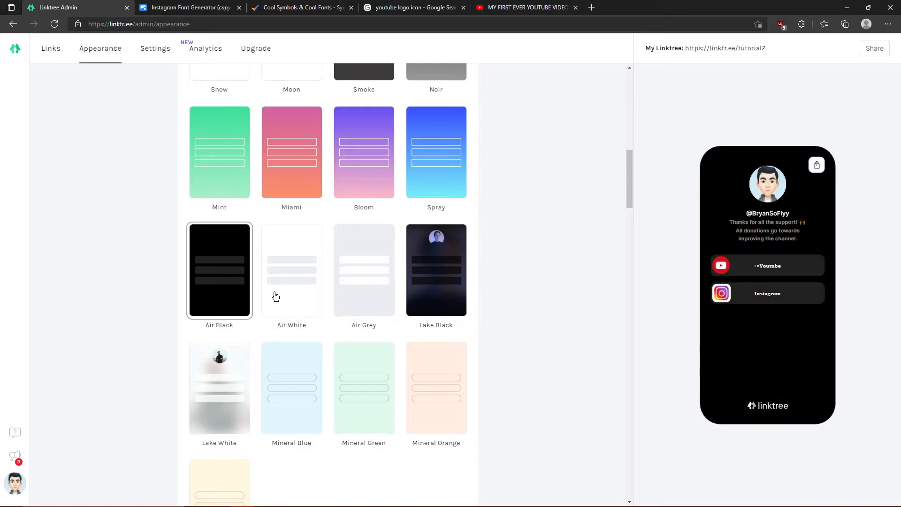
left_click(295, 292)
left_click(362, 278)
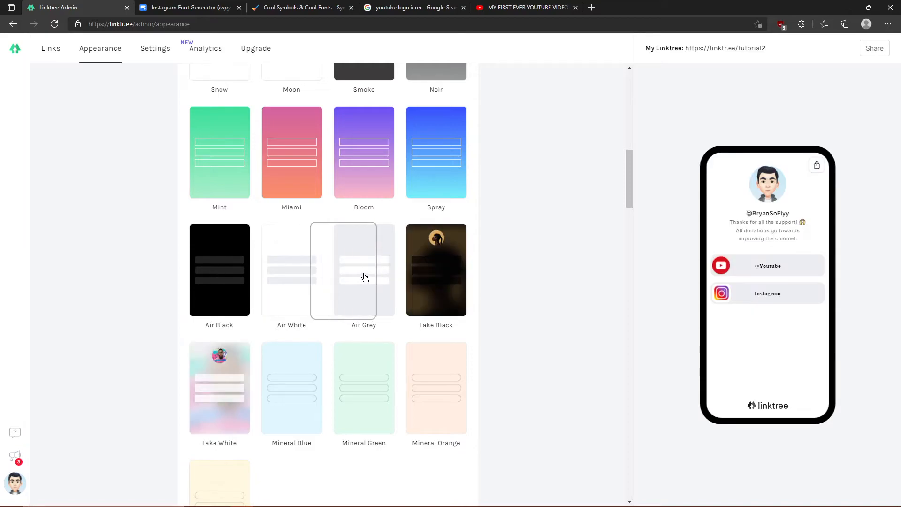
left_click(428, 255)
left_click(434, 174)
double_click(334, 171)
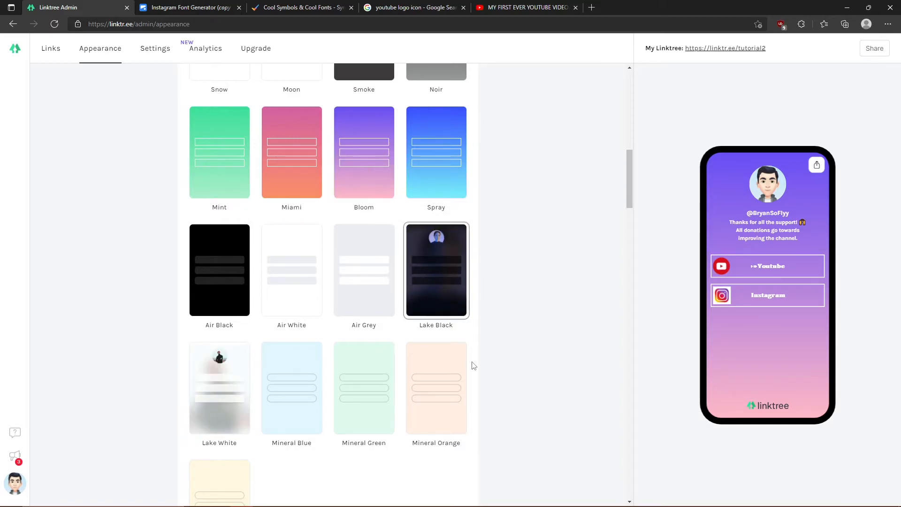
left_click(437, 270)
scroll(128, 131, "up", 10)
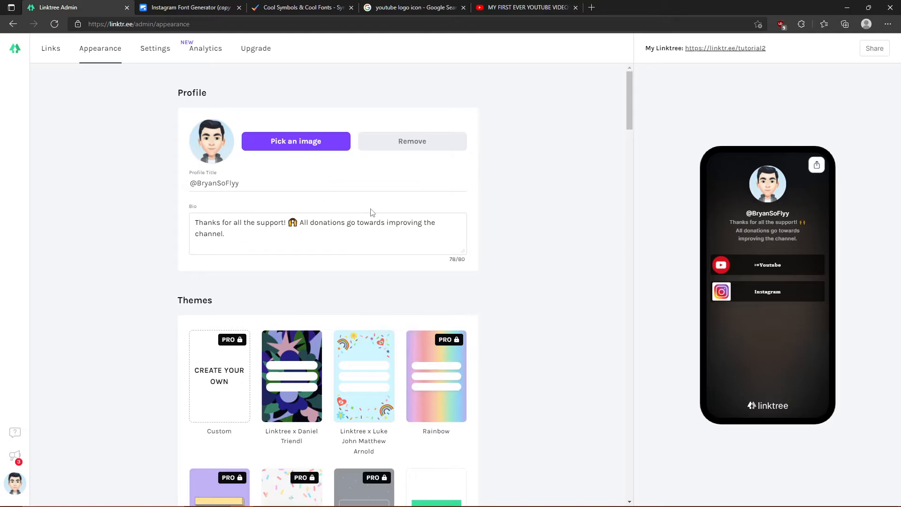
- Open the account Settings page and scroll down to the commerce integrations section
scroll(324, 252, "down", 5)
left_click(155, 58)
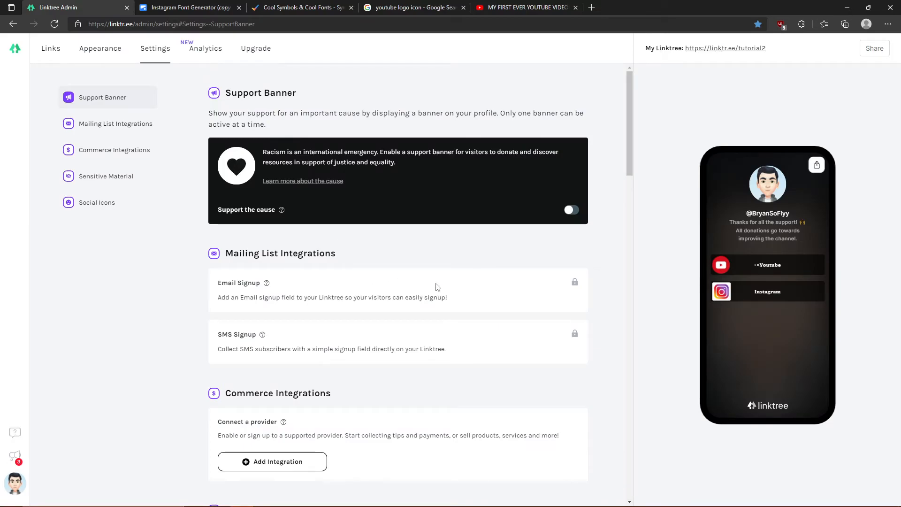
scroll(428, 280, "down", 3)
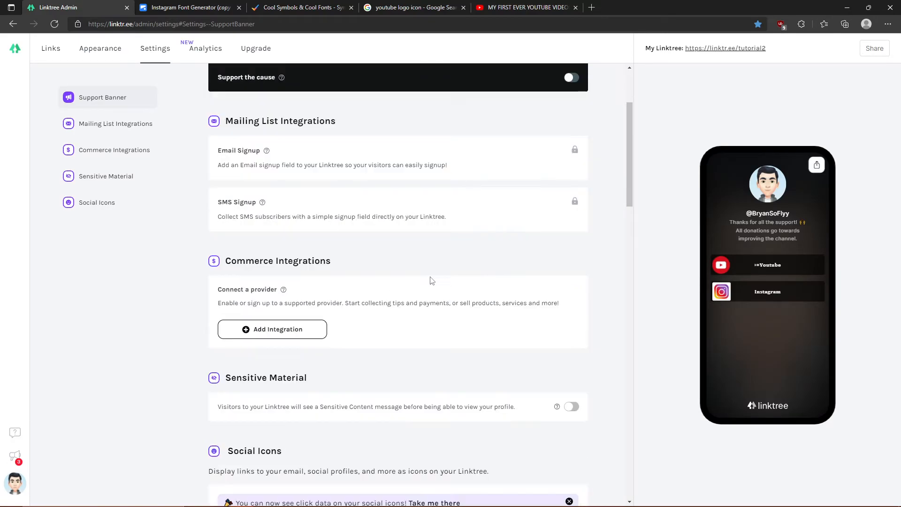
scroll(313, 265, "down", 3)
- Browse the All, Payments and Ecommerce integration providers, then close the picker without adding one
left_click(271, 200)
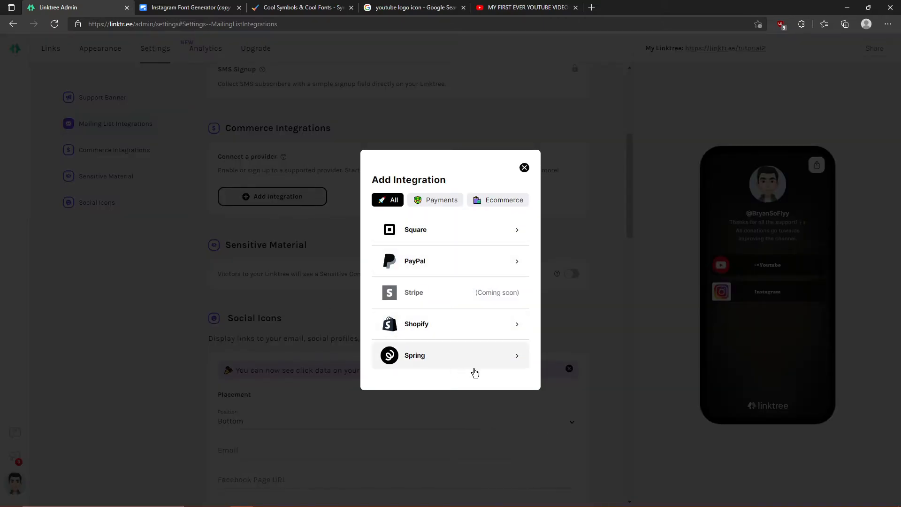
left_click(440, 203)
left_click(394, 201)
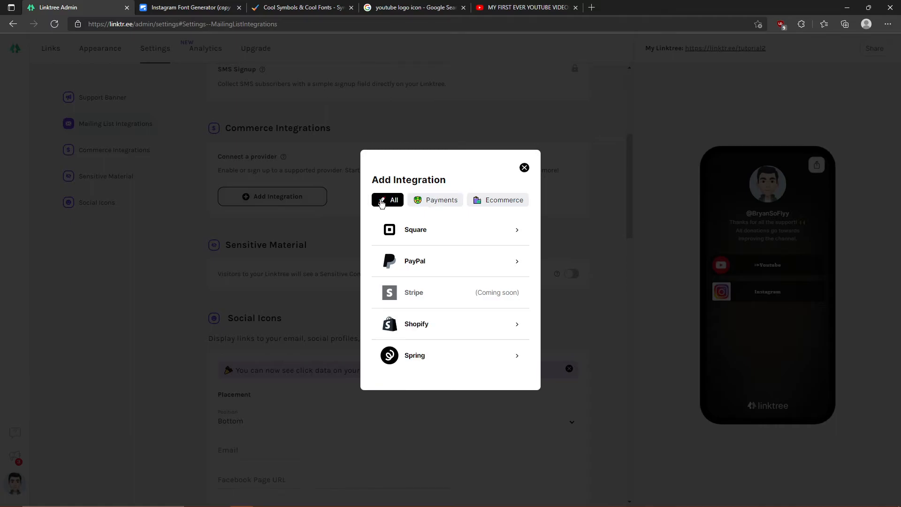
left_click(491, 203)
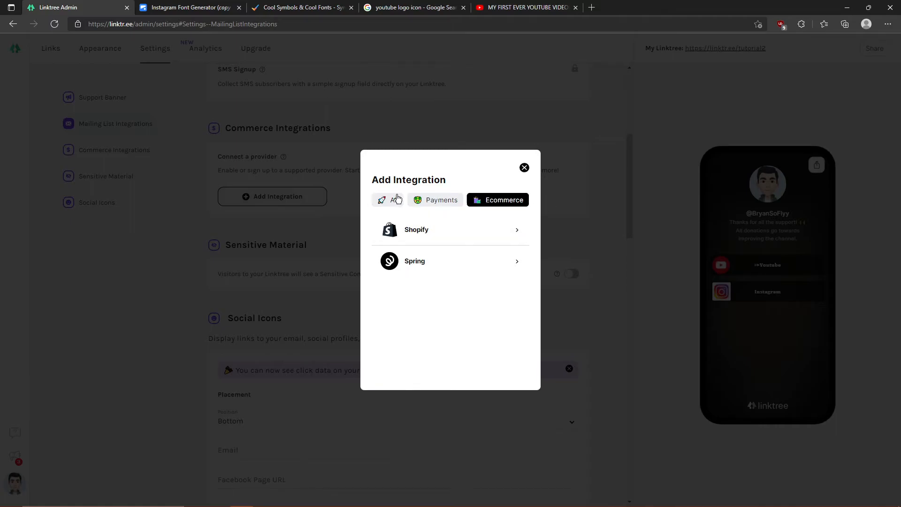
left_click(380, 200)
left_click(524, 167)
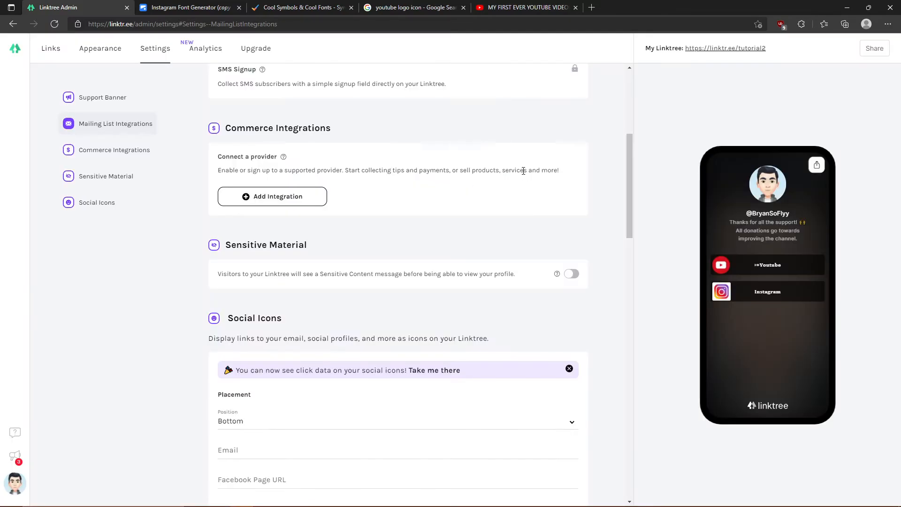
scroll(354, 271, "down", 3)
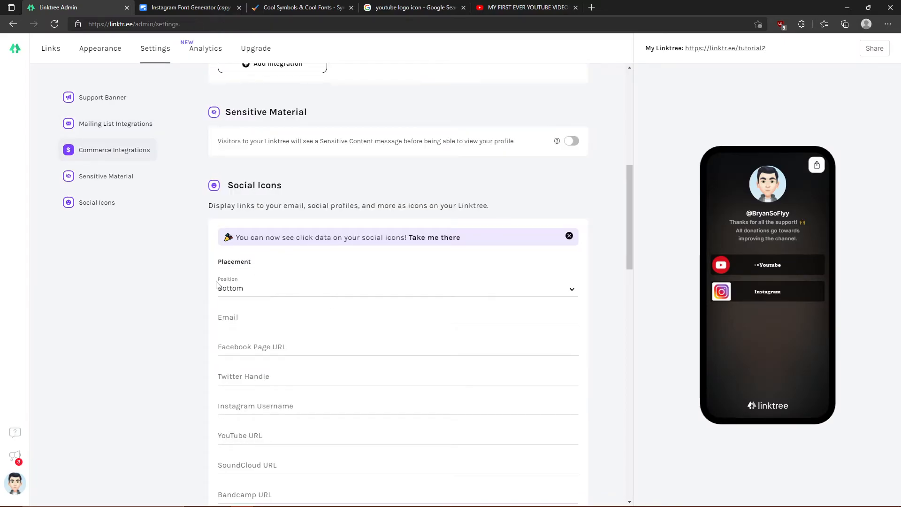
- Enter the creator's Instagram username and fill YouTube URL with the saved channel link
scroll(306, 301, "down", 2)
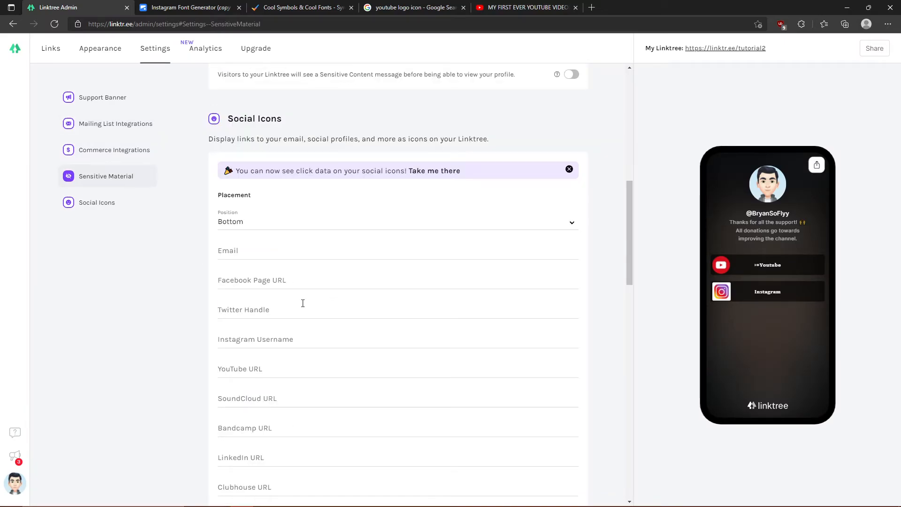
scroll(302, 303, "down", 1)
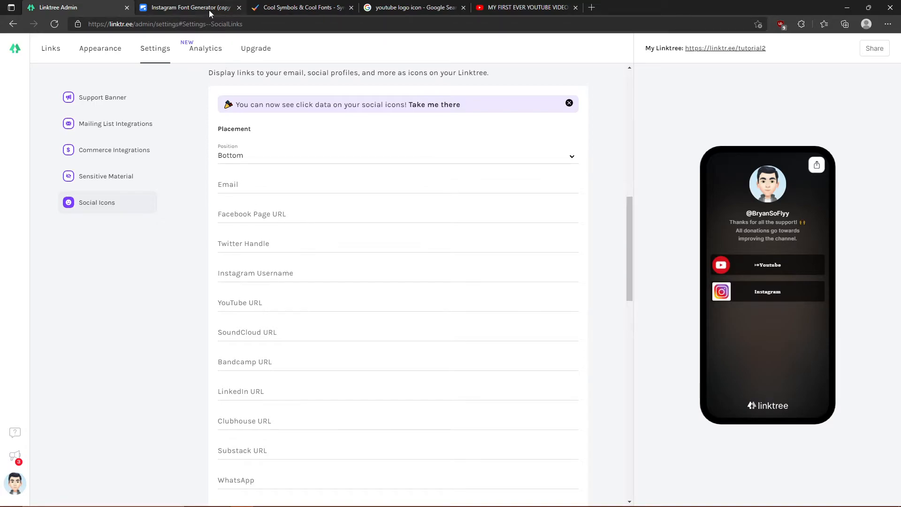
left_click(310, 273)
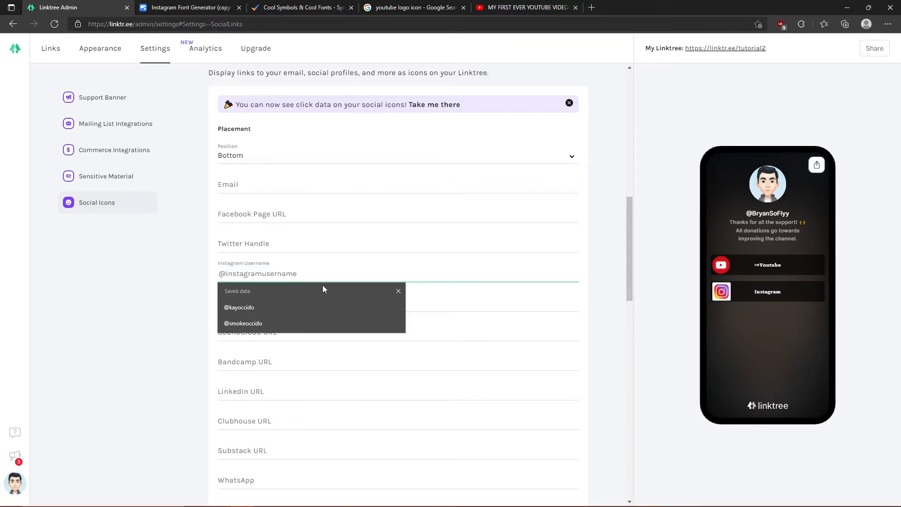
type("@ByranSoFly")
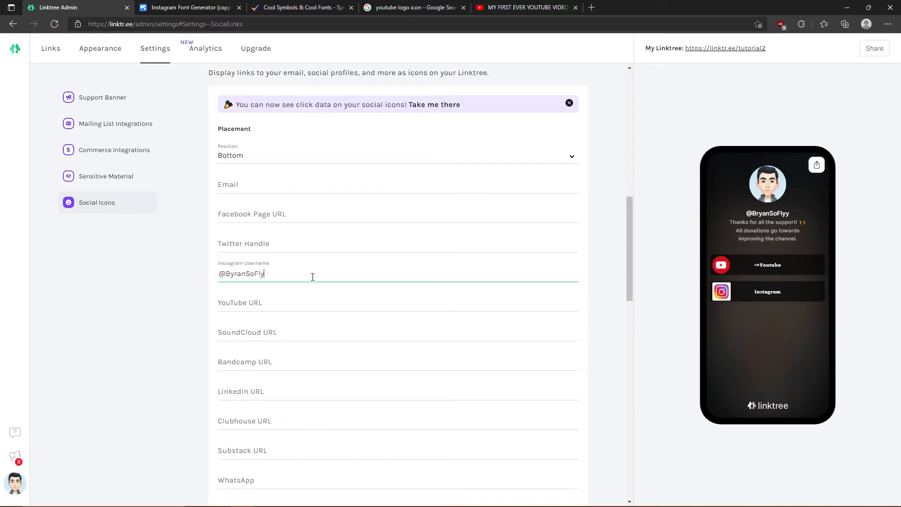
key("F12")
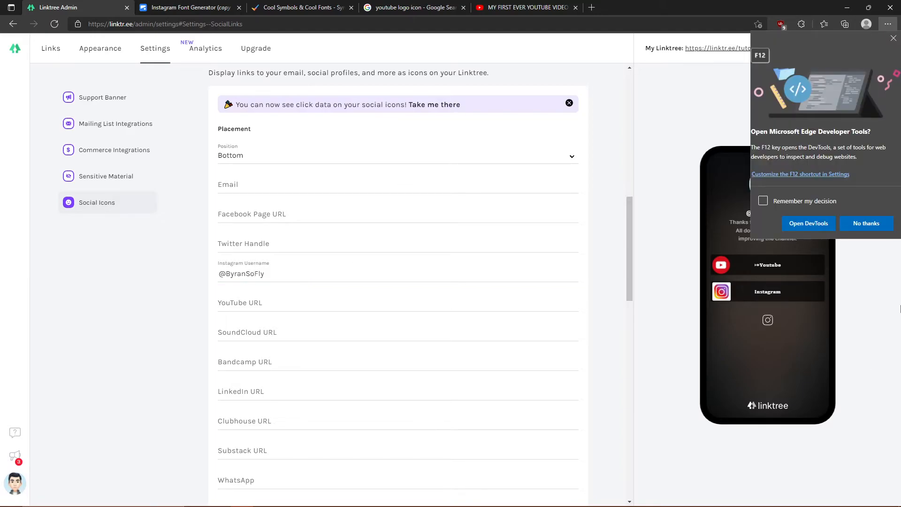
left_click(893, 38)
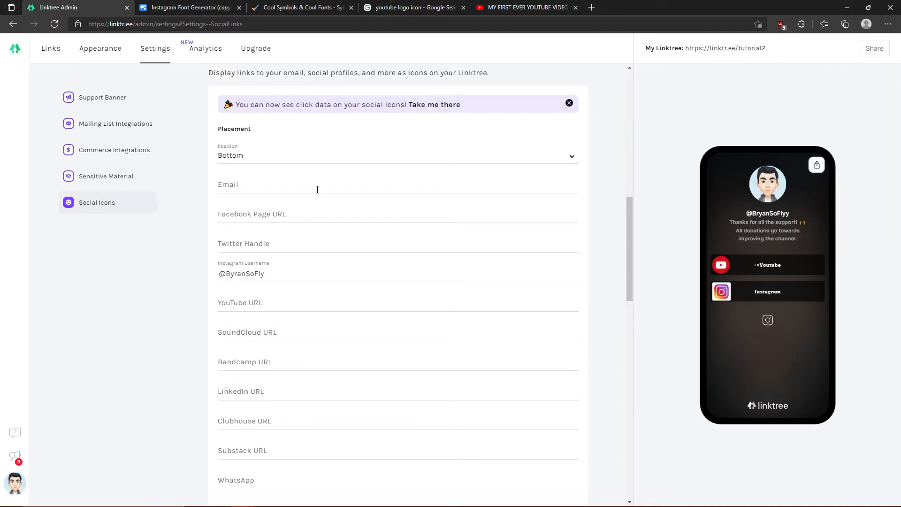
left_click(312, 273)
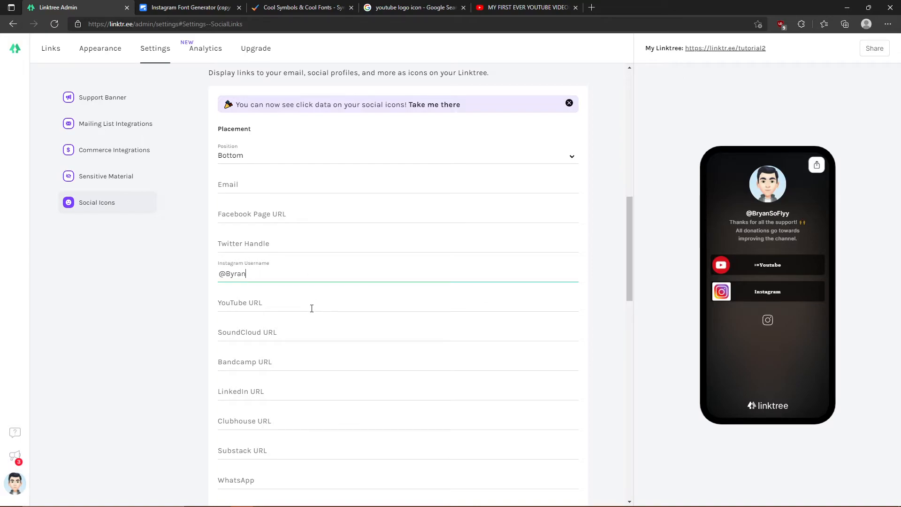
key("BackSpace")
type("bry")
left_click(294, 302)
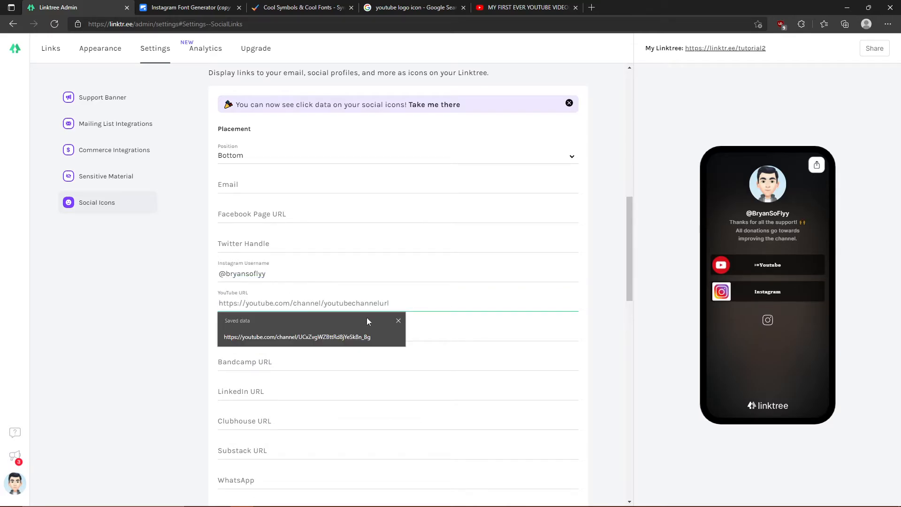
left_click(350, 337)
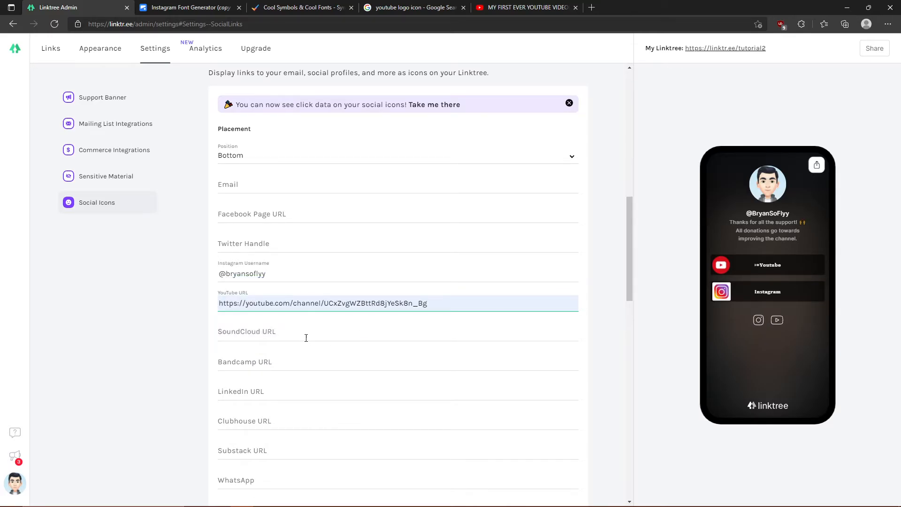
- Skip the Twitch and Patreon fields and enter the creator's TikTok username
left_click(306, 338)
scroll(298, 359, "down", 3)
scroll(238, 215, "down", 3)
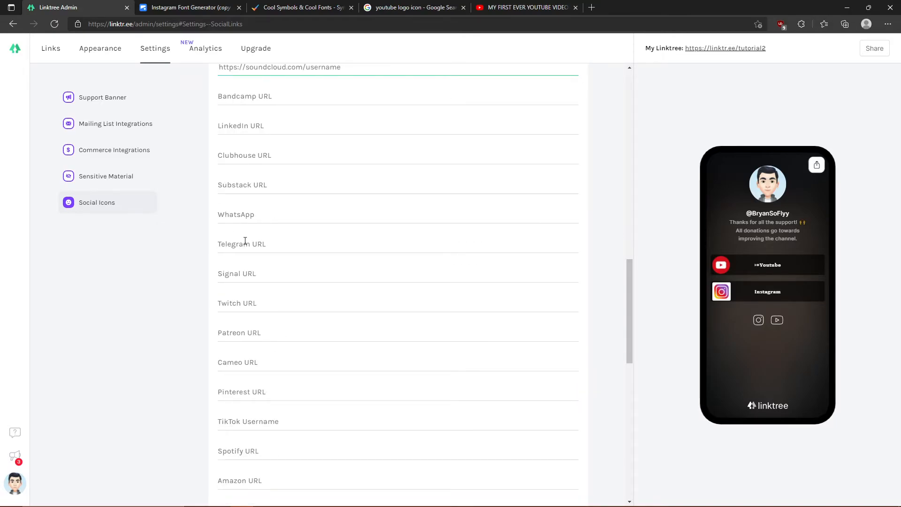
scroll(258, 241, "down", 2)
left_click(245, 237)
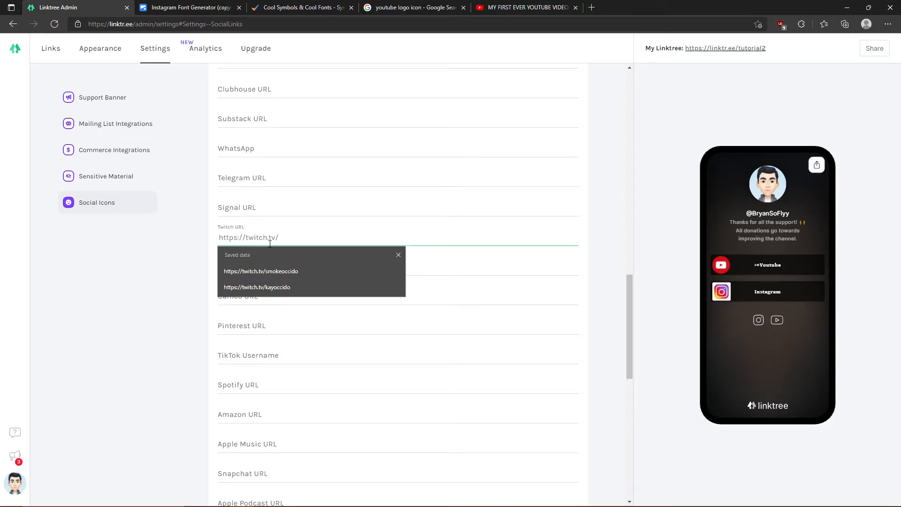
left_click(563, 272)
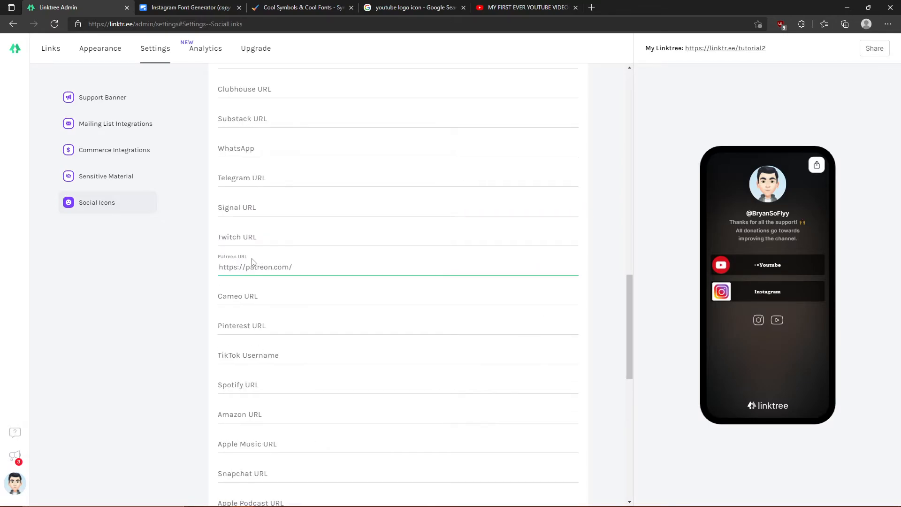
scroll(254, 312, "down", 1)
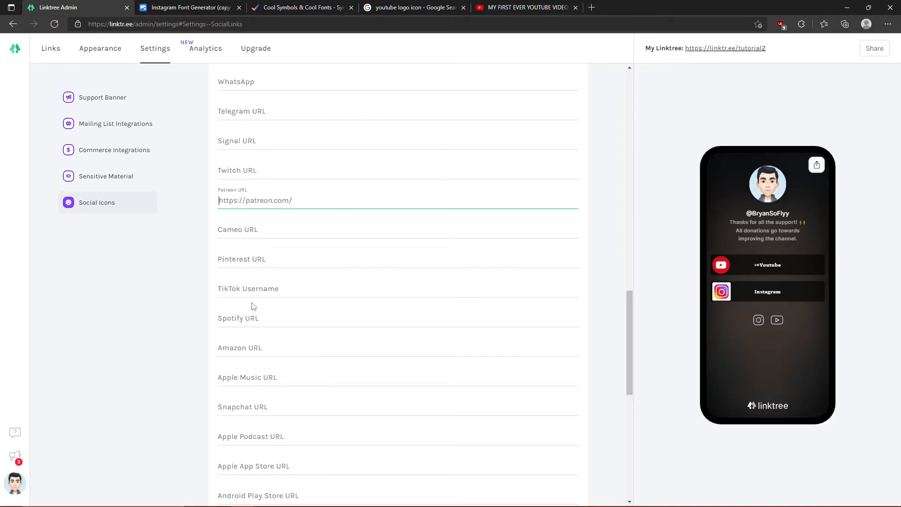
left_click(258, 287)
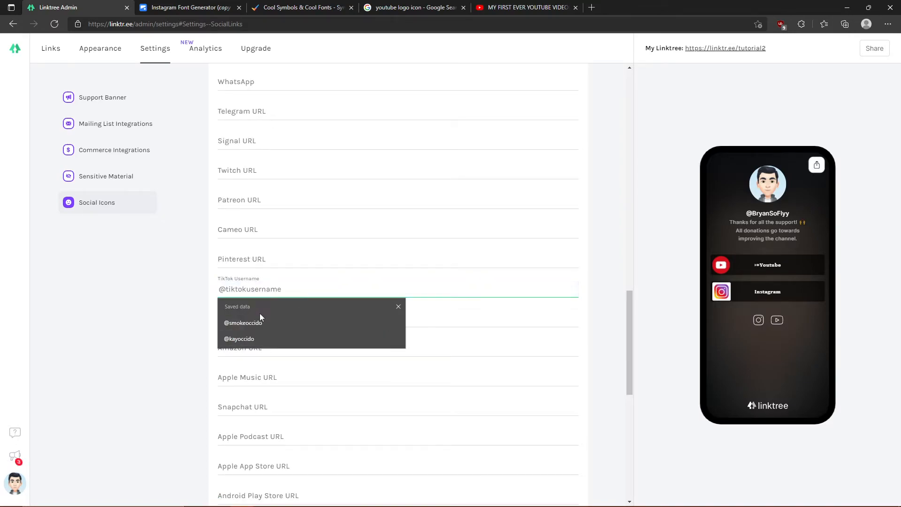
type("@Byran")
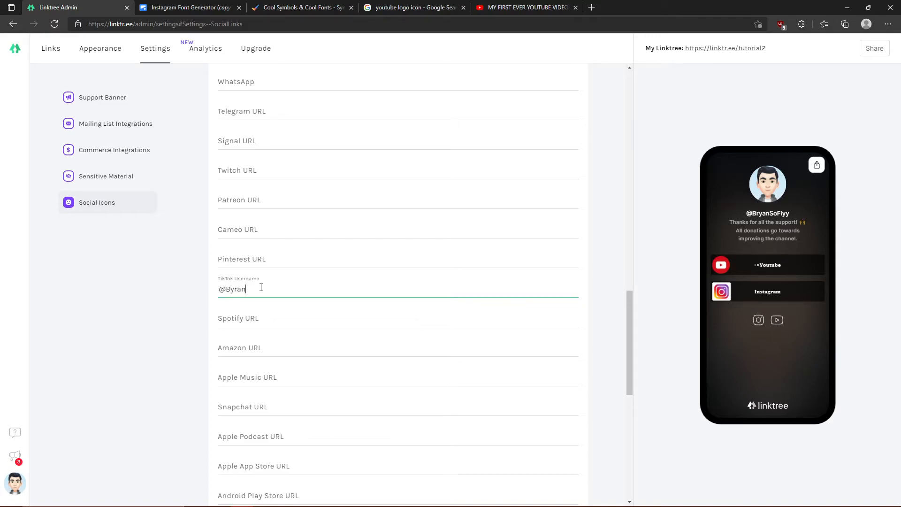
type("SoFlyy")
- Leave the Payment URL blank, dismissing the saved payment link suggestions
scroll(257, 337, "down", 2)
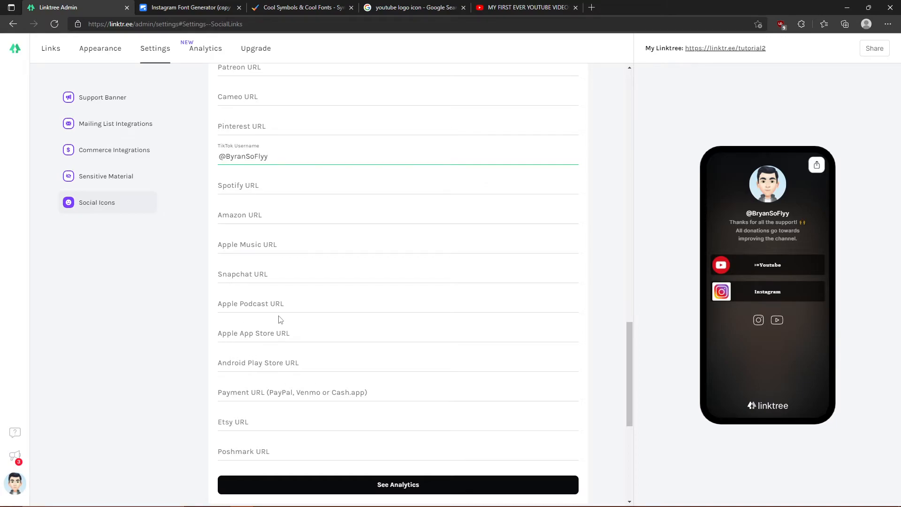
left_click(219, 390)
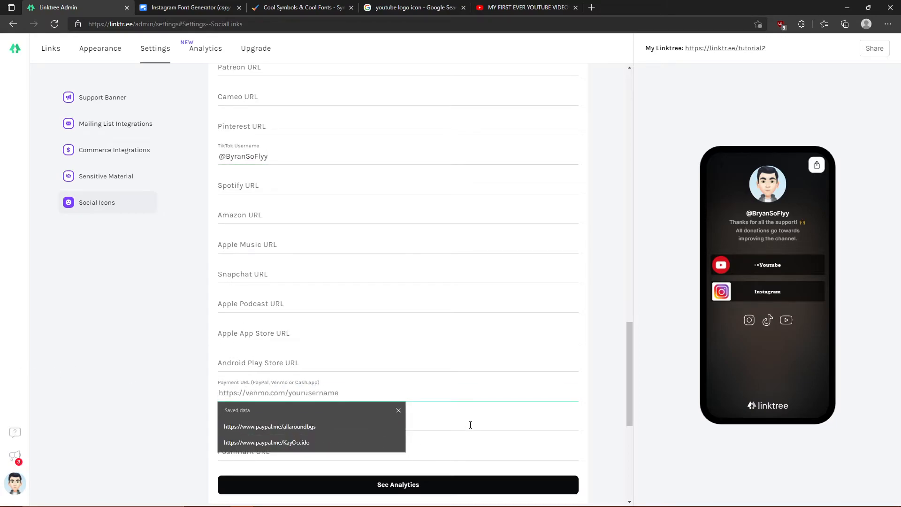
left_click(599, 424)
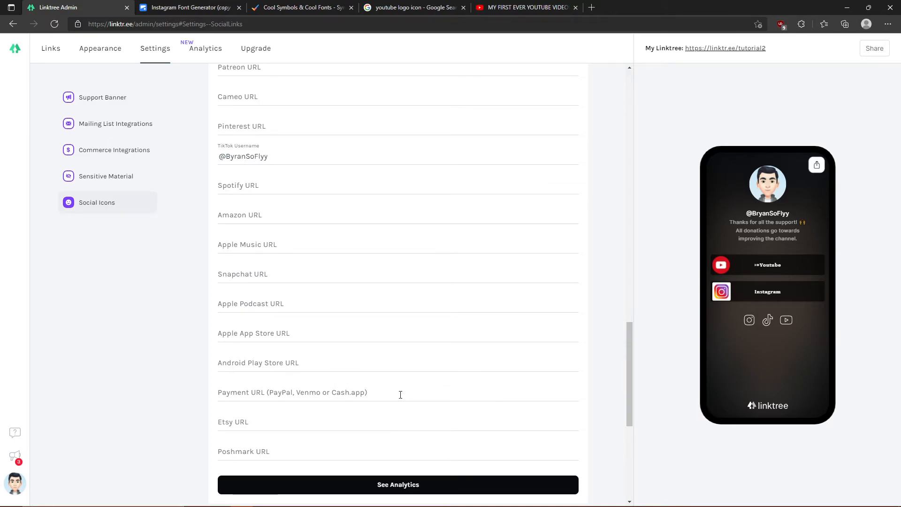
scroll(413, 319, "up", 8)
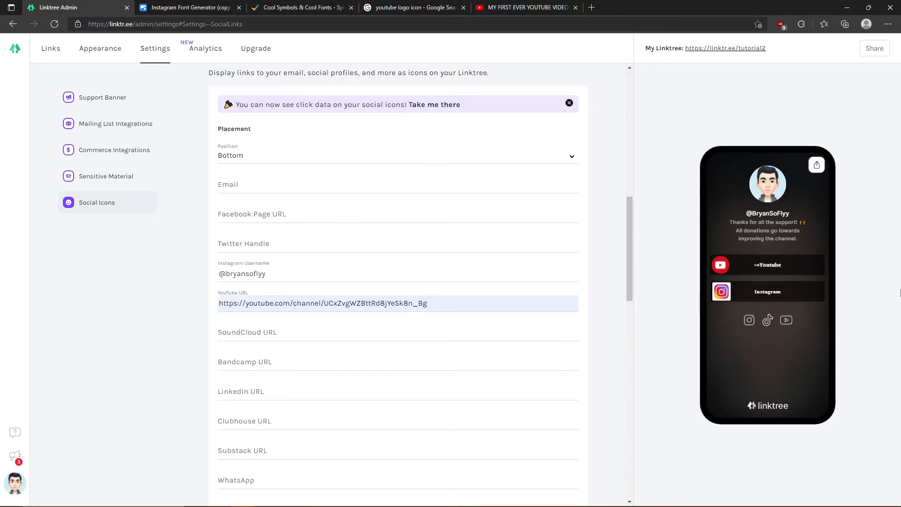
scroll(248, 310, "down", 10)
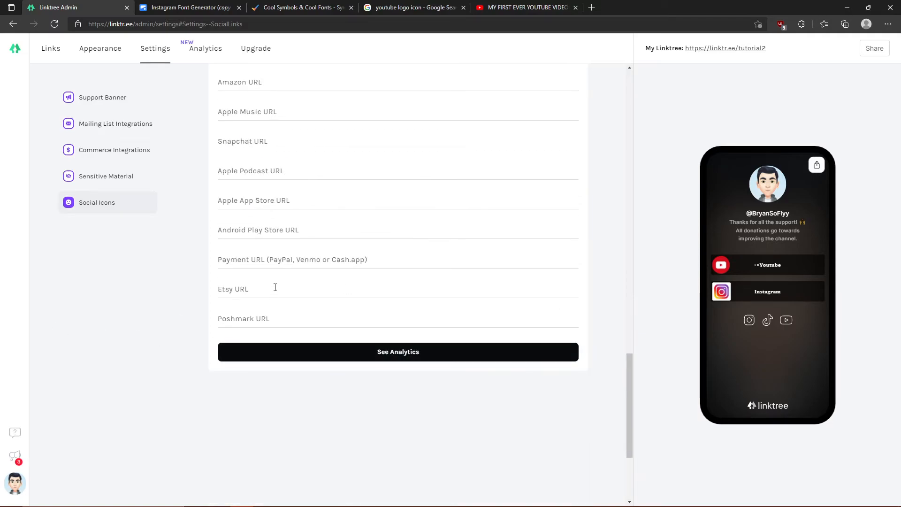
left_click(246, 266)
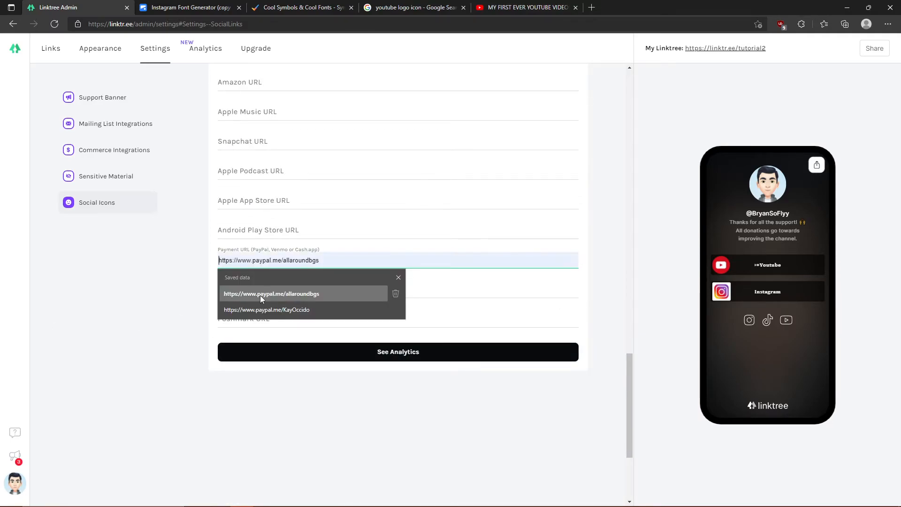
left_click(181, 295)
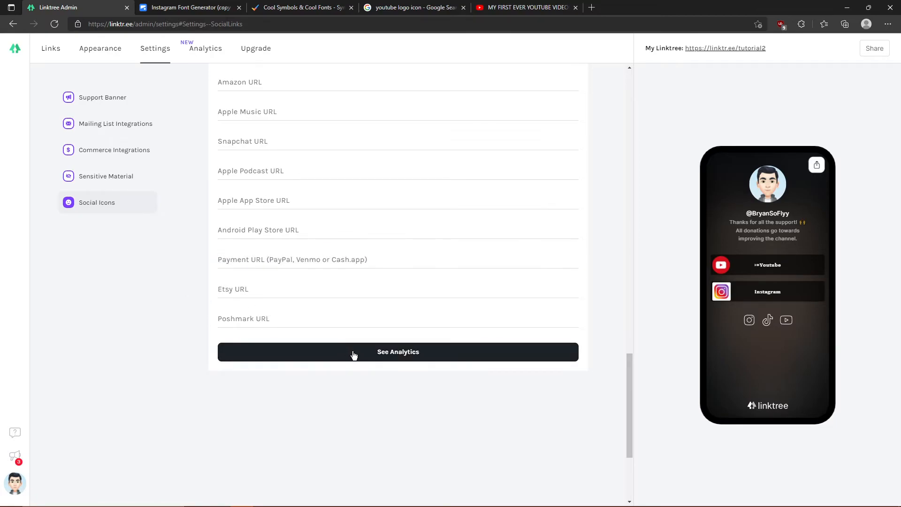
scroll(353, 356, "up", 10)
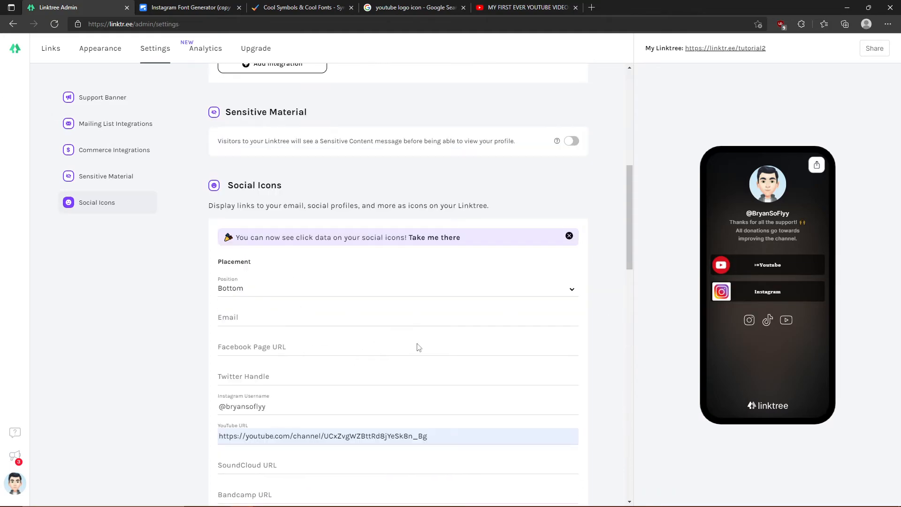
left_click(768, 321)
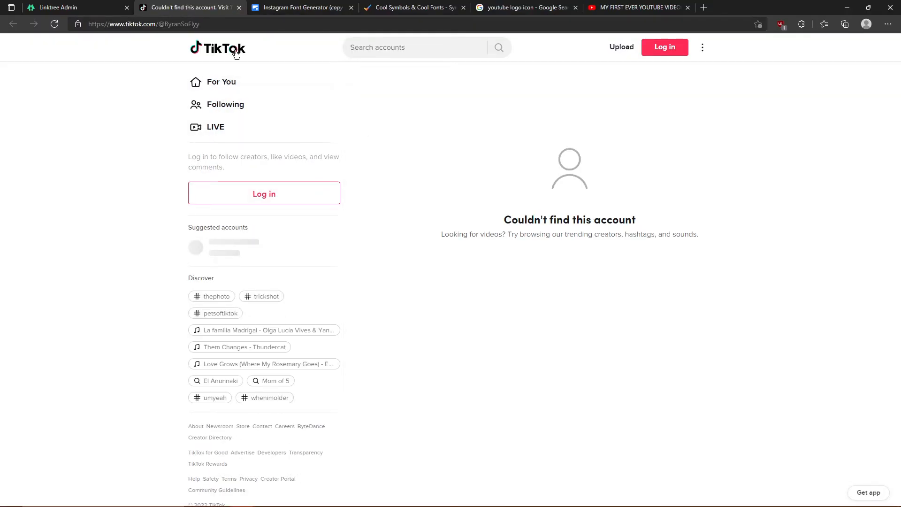
left_click(239, 8)
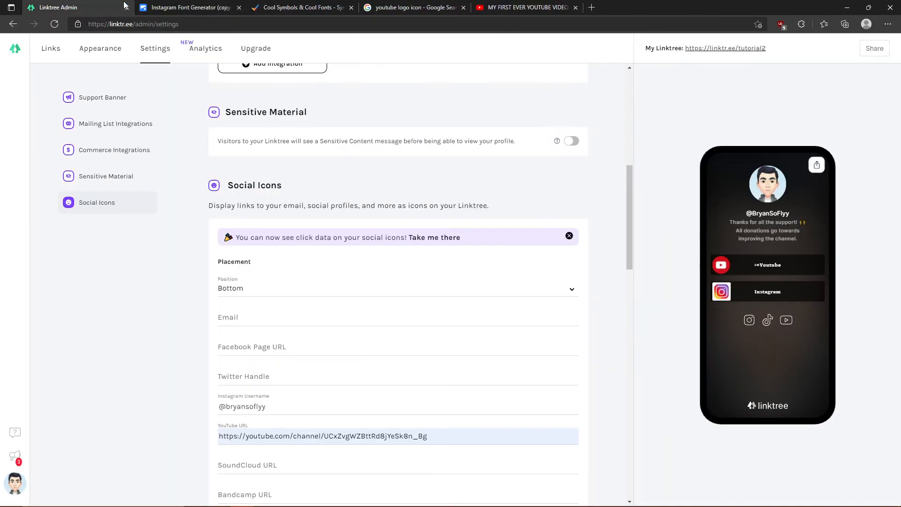
left_click(749, 321)
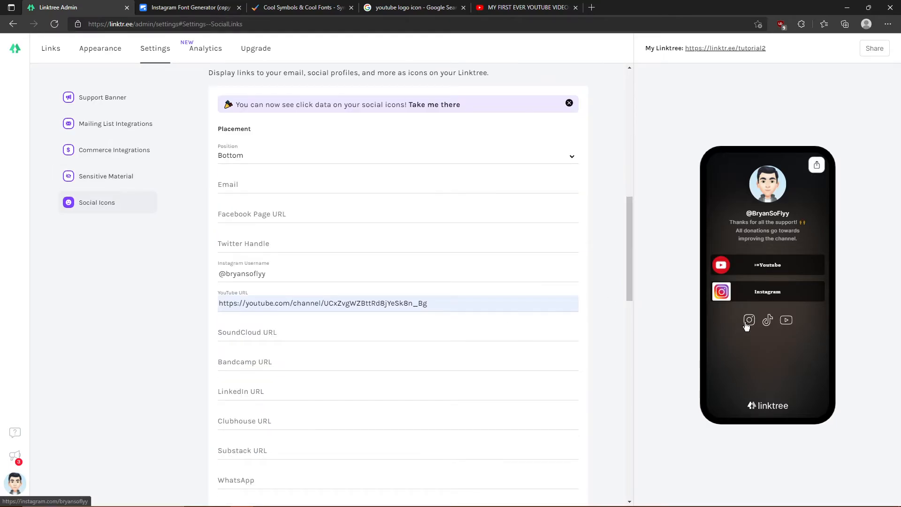
left_click(746, 324)
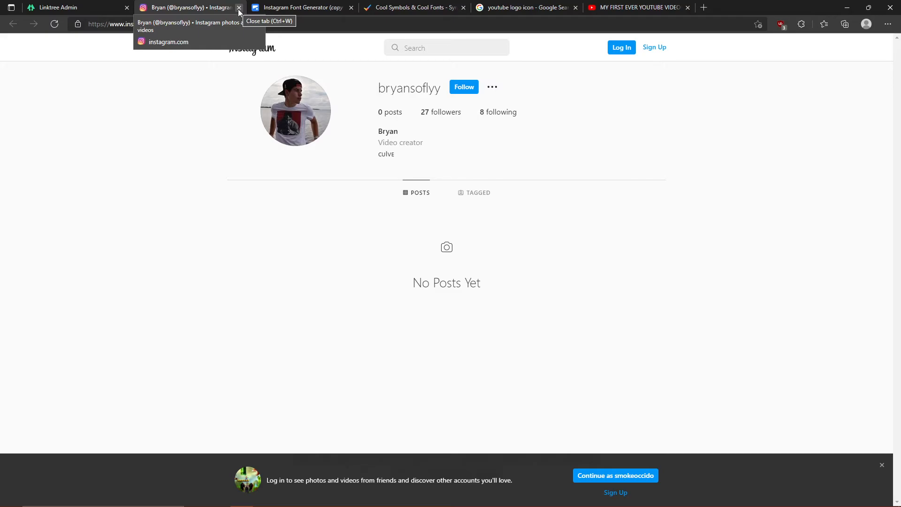
left_click(238, 9)
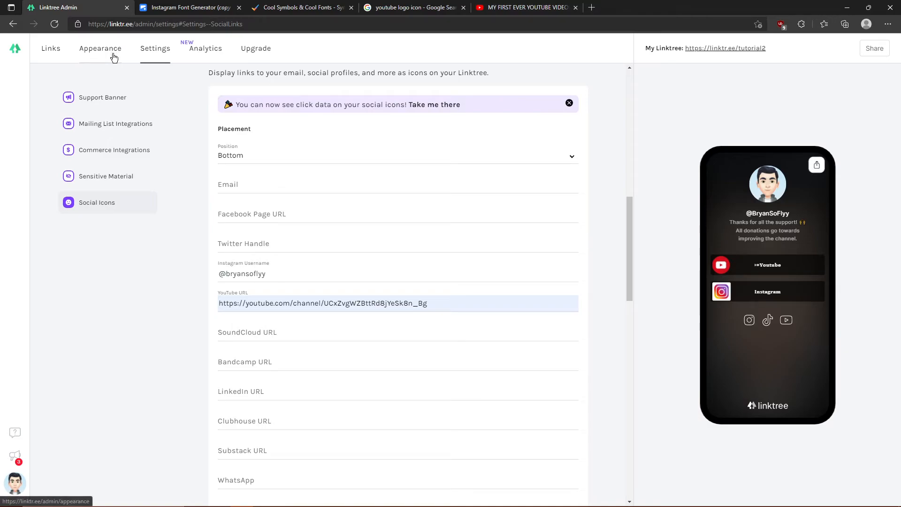
scroll(364, 286, "down", 8)
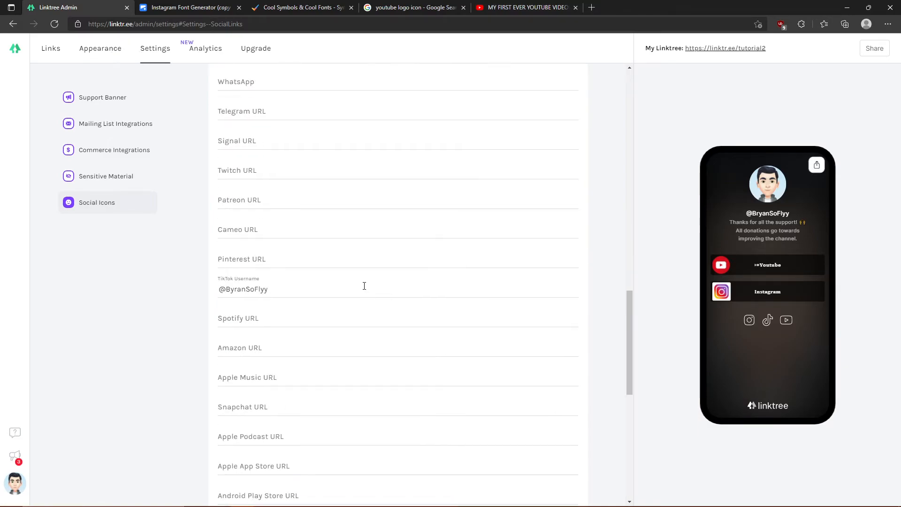
scroll(300, 364, "down", 5)
- Open See Analytics, scroll the lifetime charts, try the date range and dismiss the PRO upsell
left_click(381, 186)
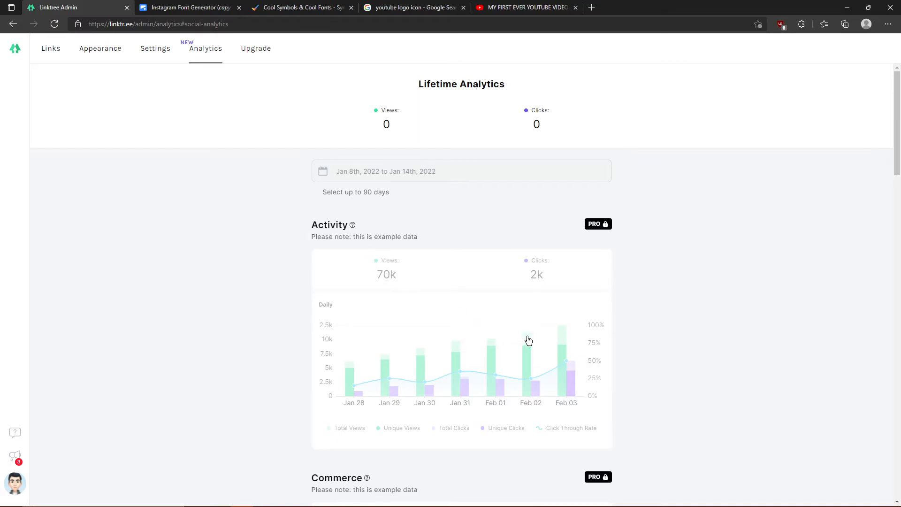
scroll(499, 314, "down", 1)
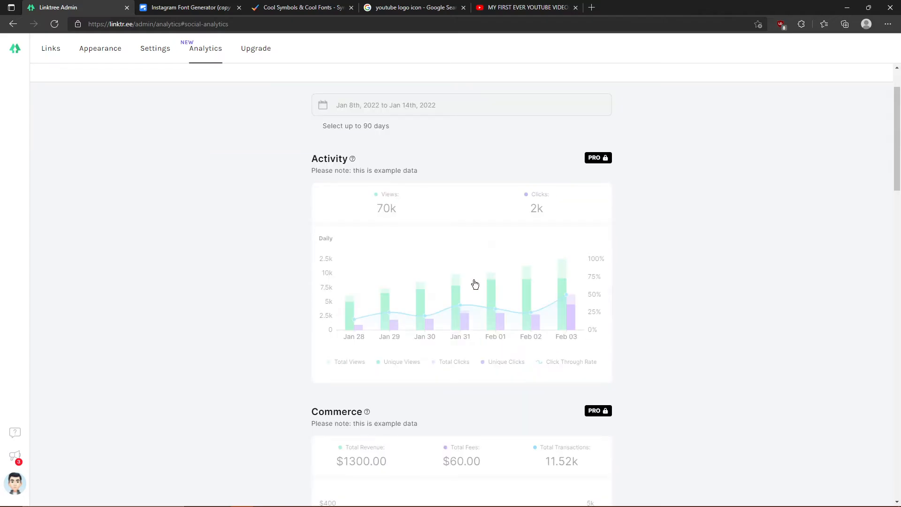
scroll(458, 315, "down", 3)
scroll(388, 404, "down", 2)
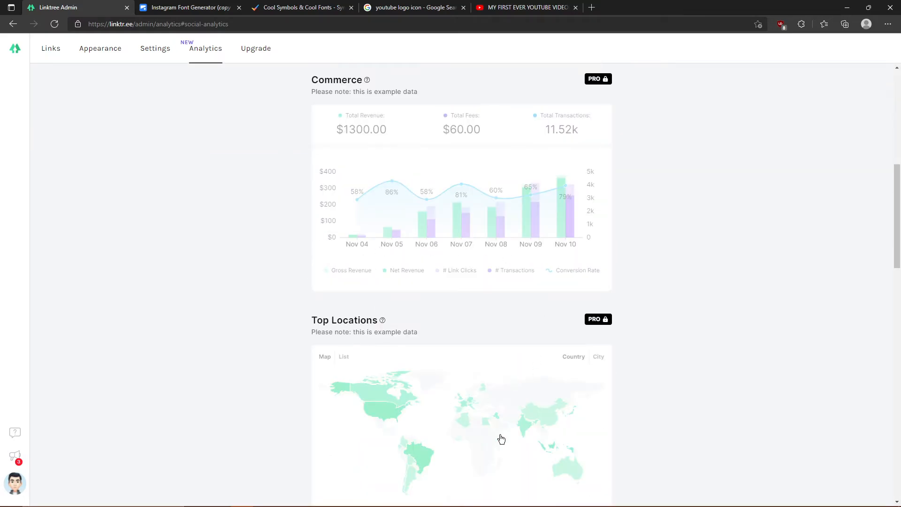
scroll(301, 305, "up", 2)
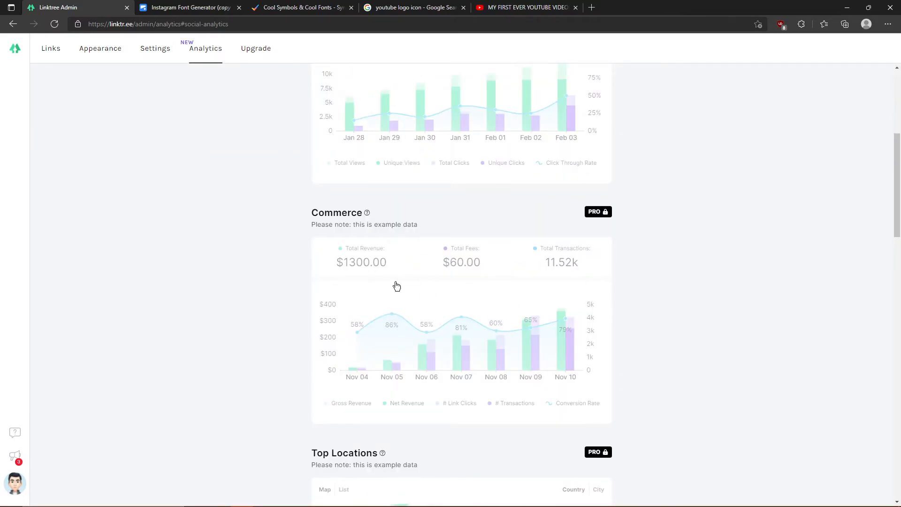
scroll(354, 403, "down", 2)
scroll(417, 262, "up", 6)
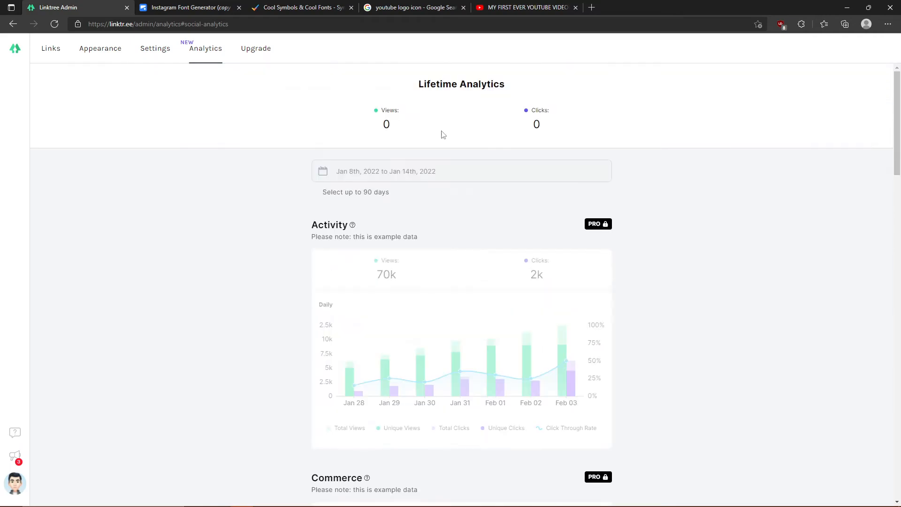
scroll(545, 218, "down", 1)
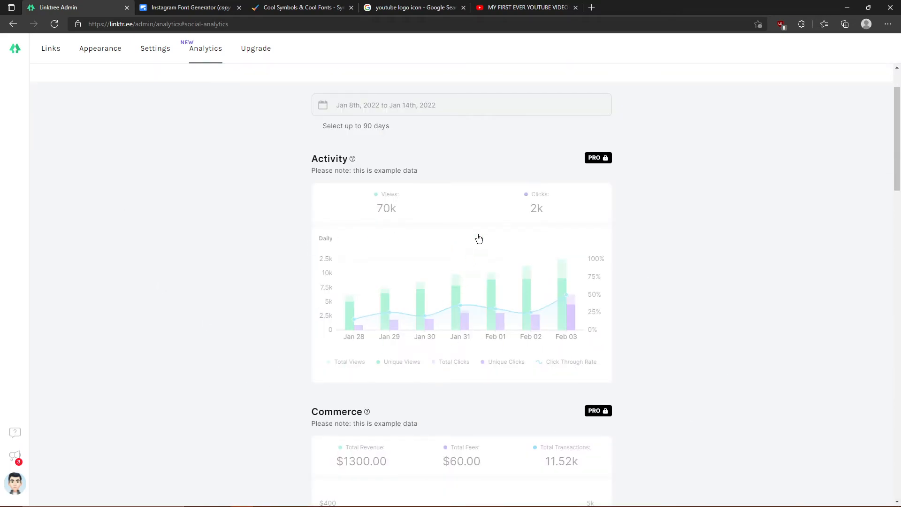
scroll(294, 391, "down", 5)
scroll(293, 391, "down", 7)
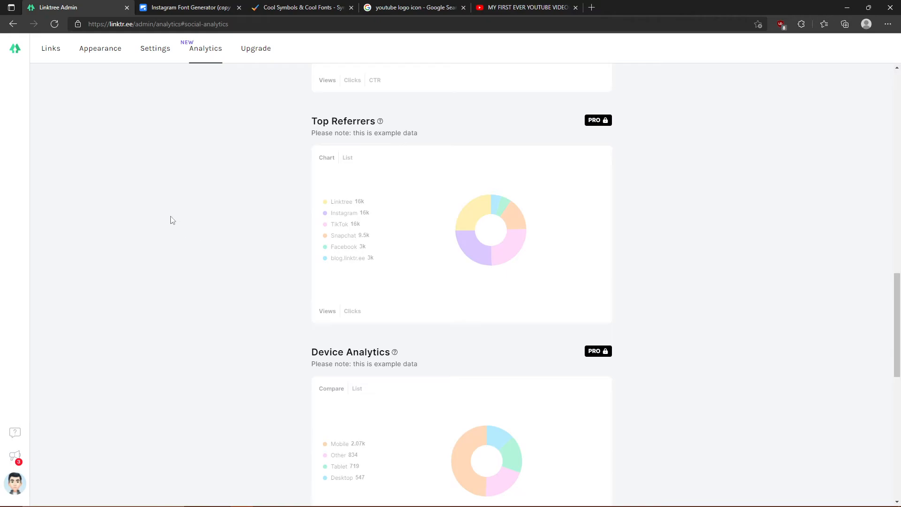
scroll(313, 219, "down", 8)
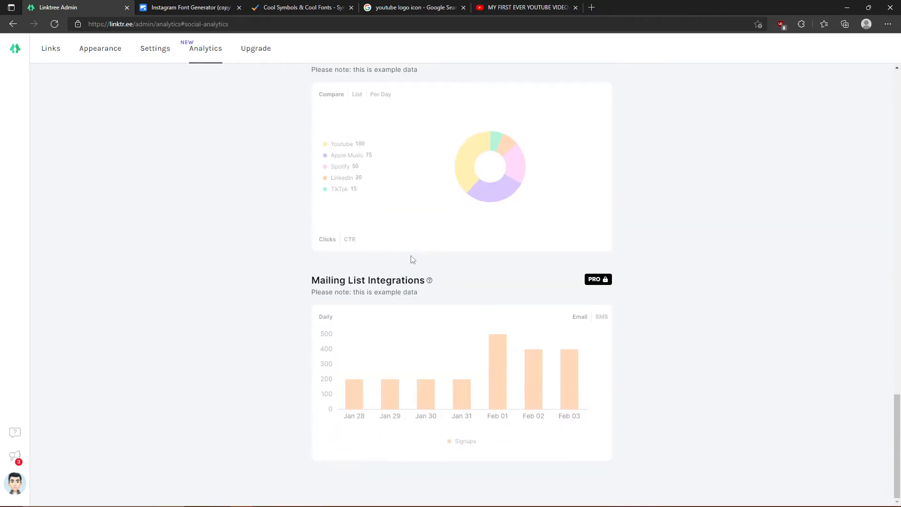
scroll(419, 241, "up", 1)
scroll(394, 263, "up", 15)
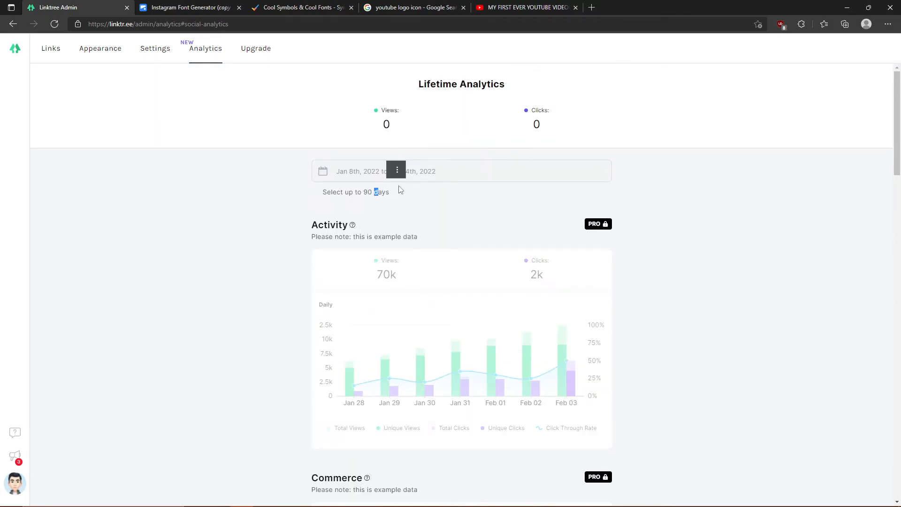
left_click(427, 170)
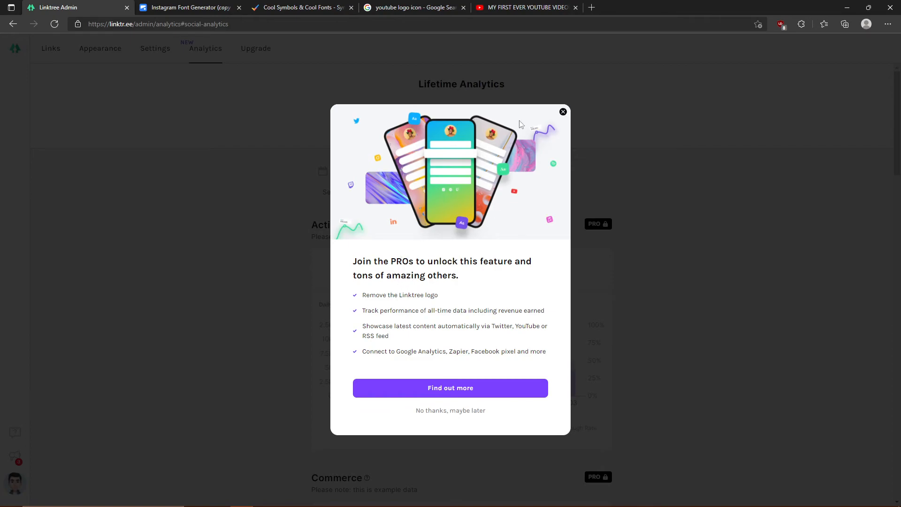
left_click(563, 112)
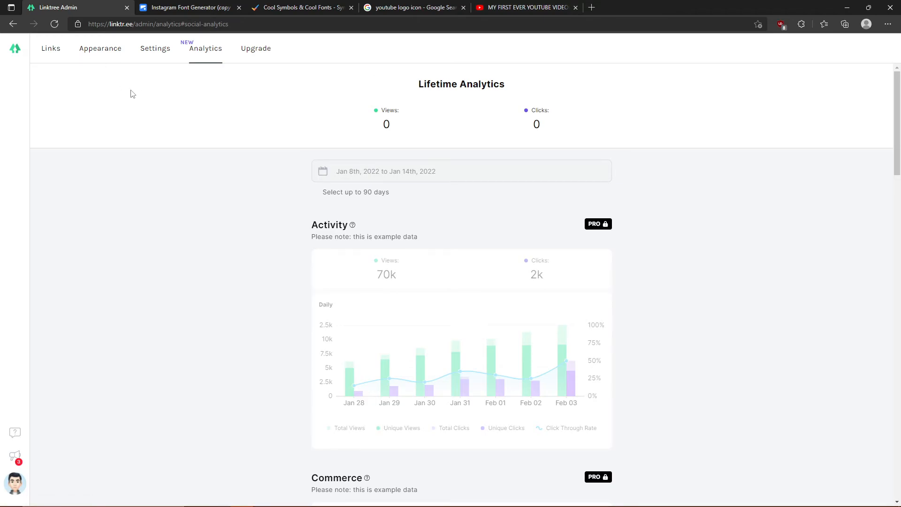
- Copy the Linktree page link from the share options, then go back to the Settings page
left_click(55, 47)
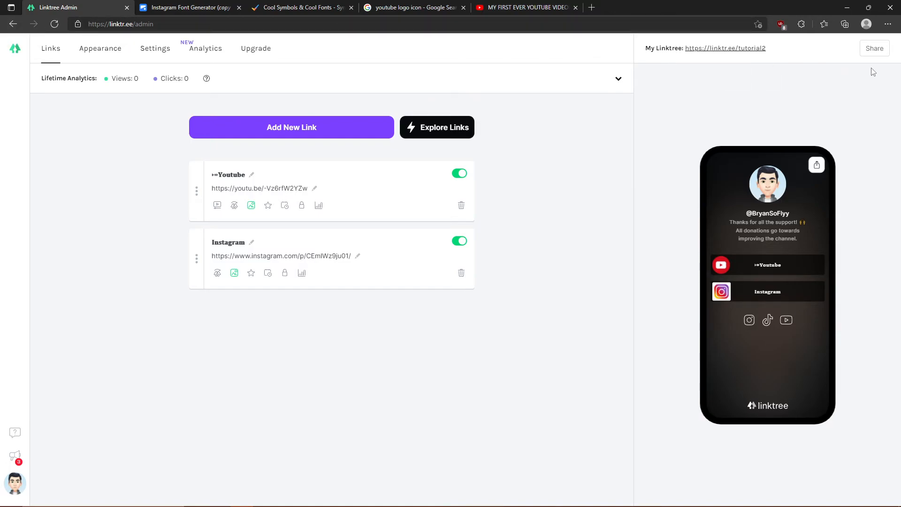
left_click(874, 49)
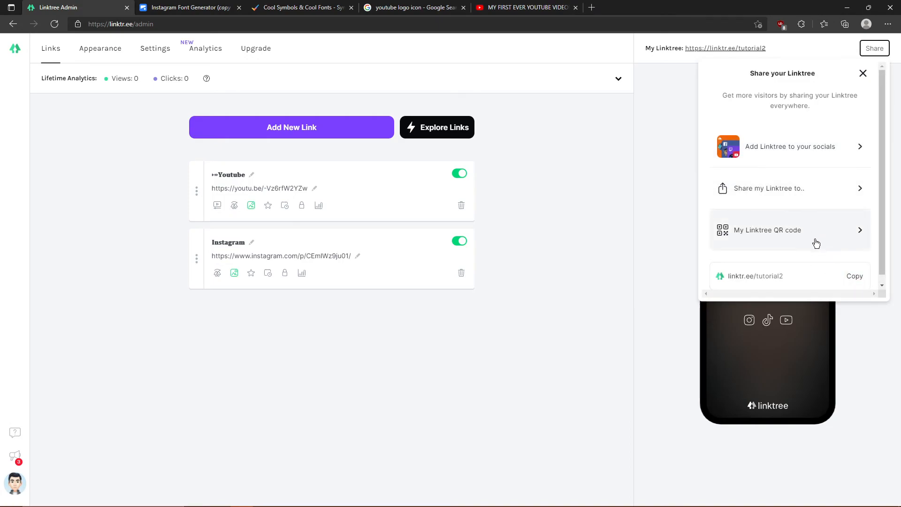
left_click(867, 283)
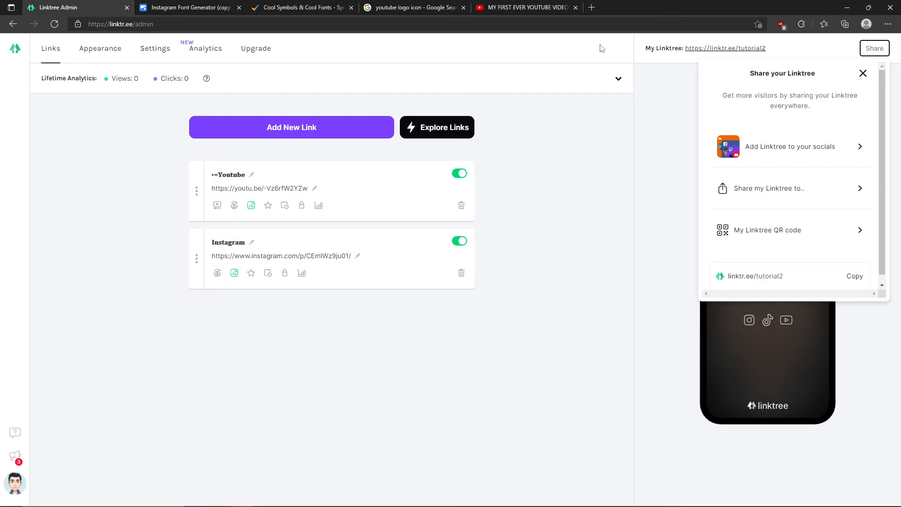
left_click(854, 276)
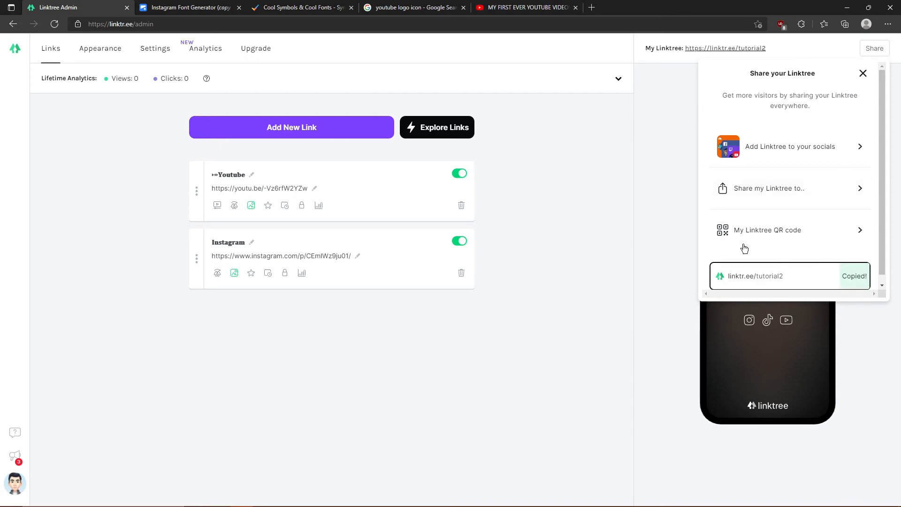
left_click(677, 203)
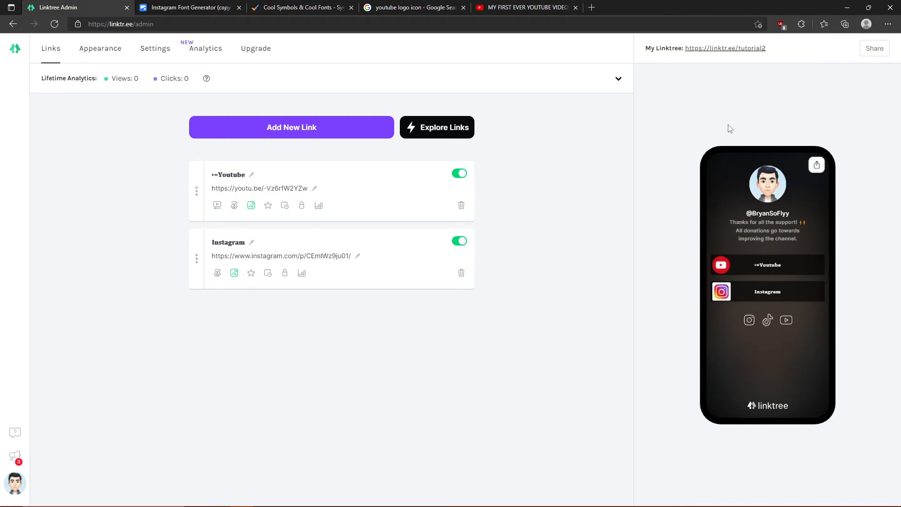
left_click(817, 169)
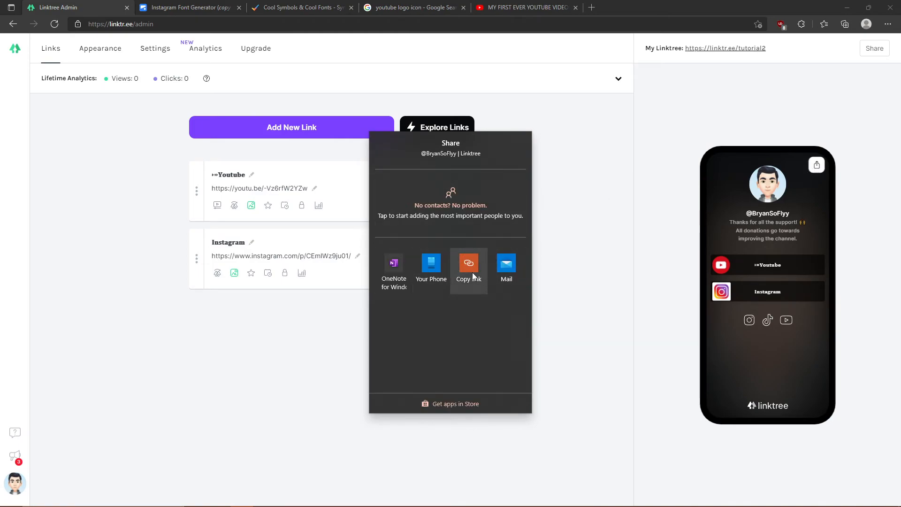
left_click(469, 268)
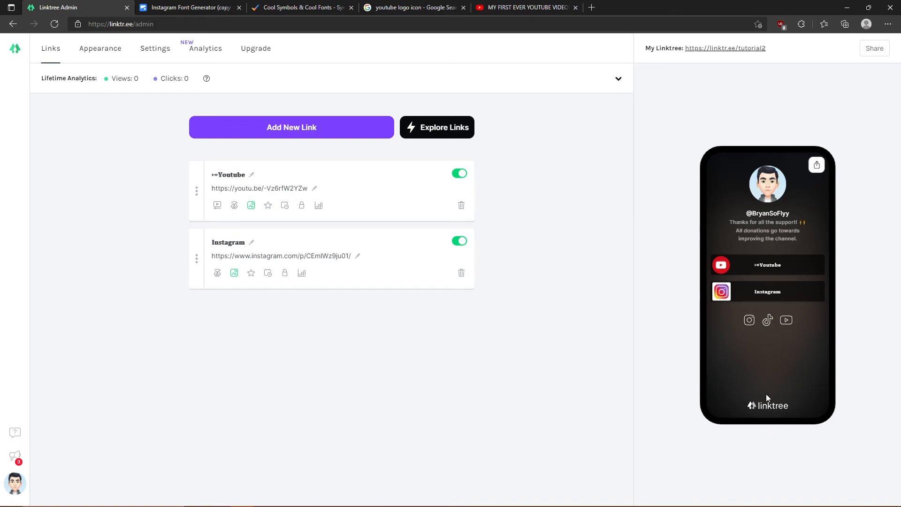
left_click(158, 52)
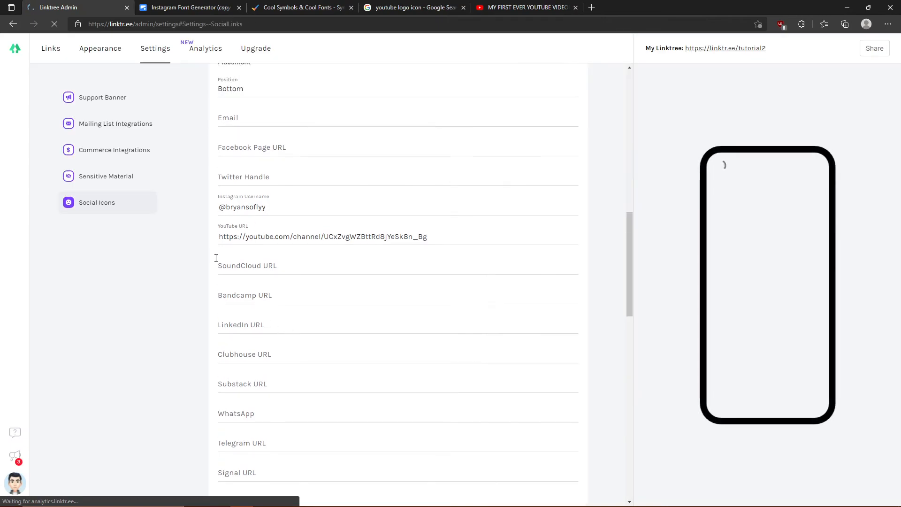
- Set the social icon Position to Top, above the link buttons, after briefly trying Bottom
left_click(272, 294)
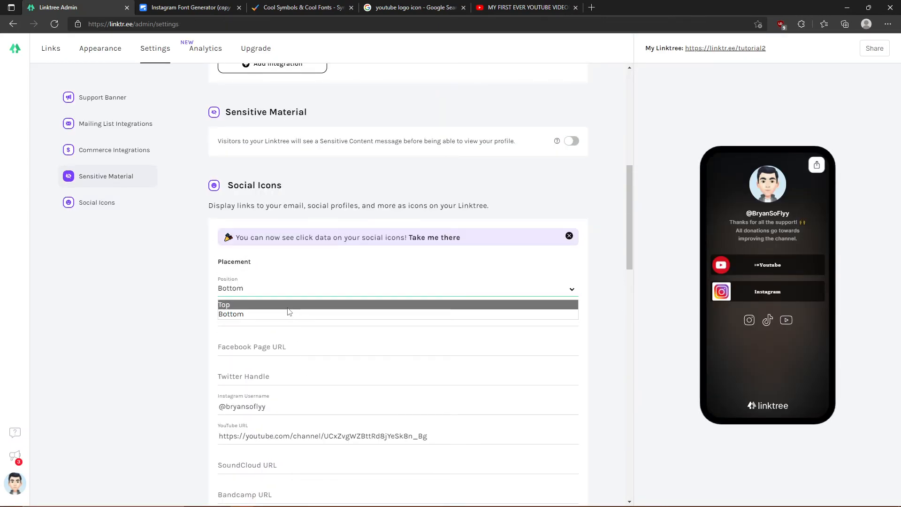
left_click(288, 304)
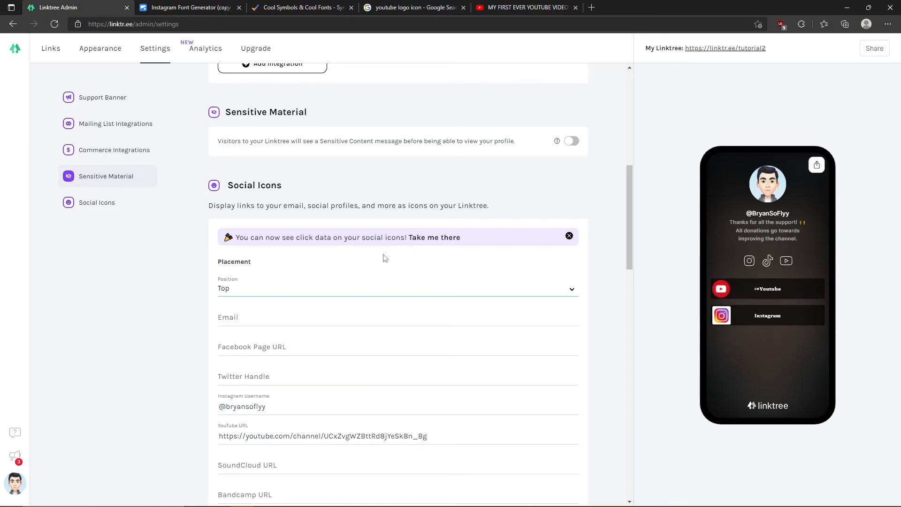
left_click(331, 296)
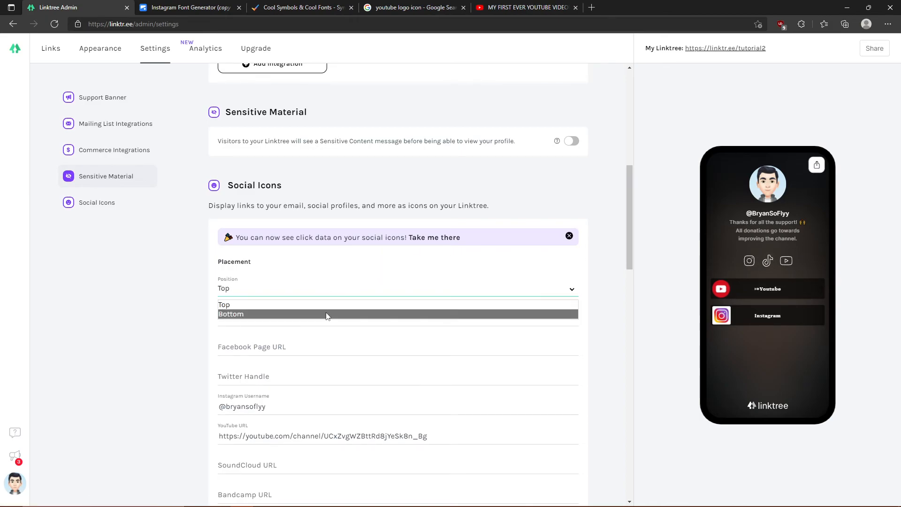
left_click(330, 313)
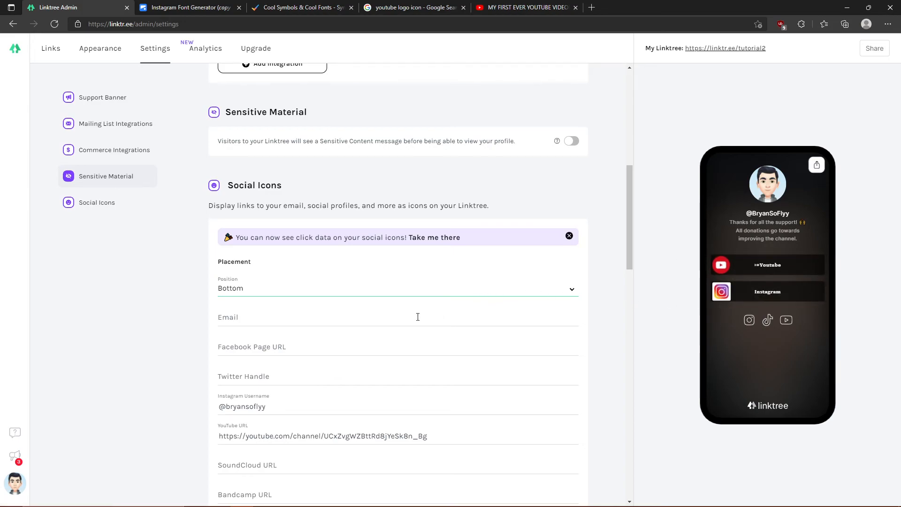
left_click(401, 286)
left_click(370, 295)
left_click(352, 293)
left_click(349, 304)
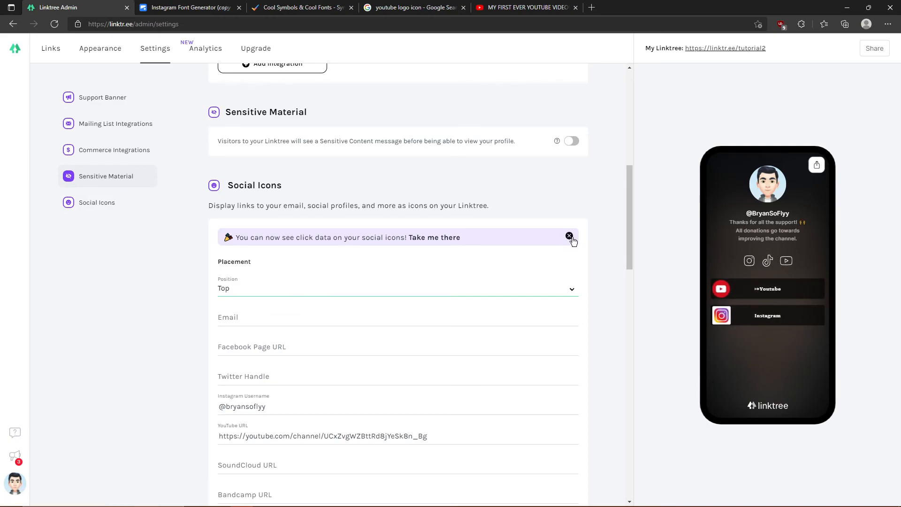
left_click(214, 8)
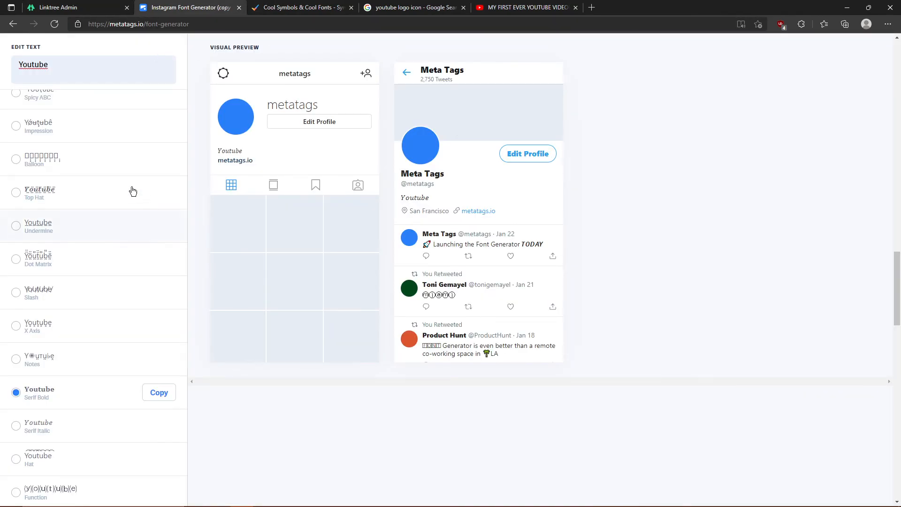
- Scroll through the styled Youtube text options, glance at Cool Symbols, then view the youtube logo icon images
scroll(89, 265, "up", 5)
scroll(89, 265, "up", 5)
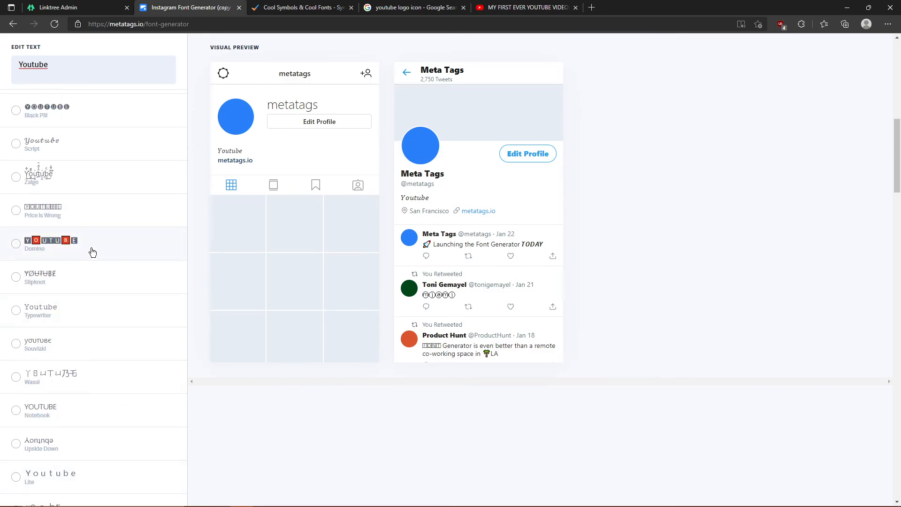
scroll(89, 248, "up", 5)
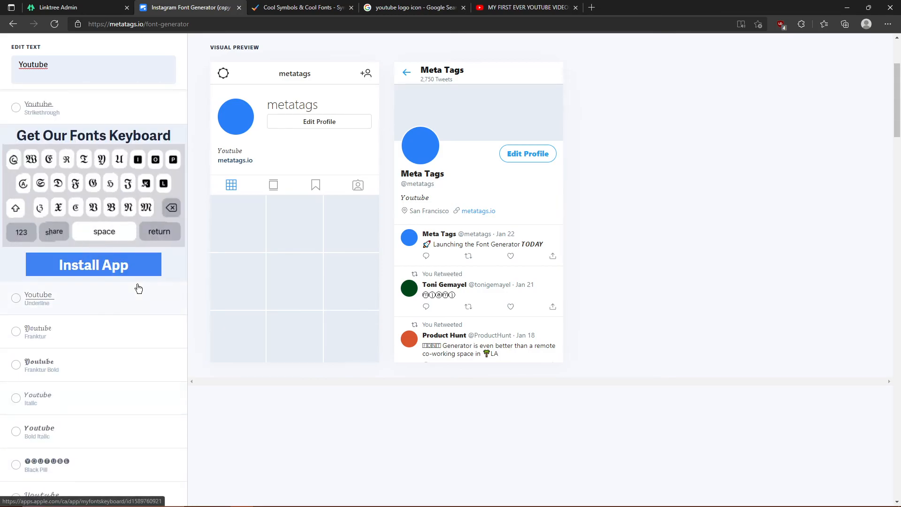
left_click(300, 7)
scroll(355, 168, "up", 5)
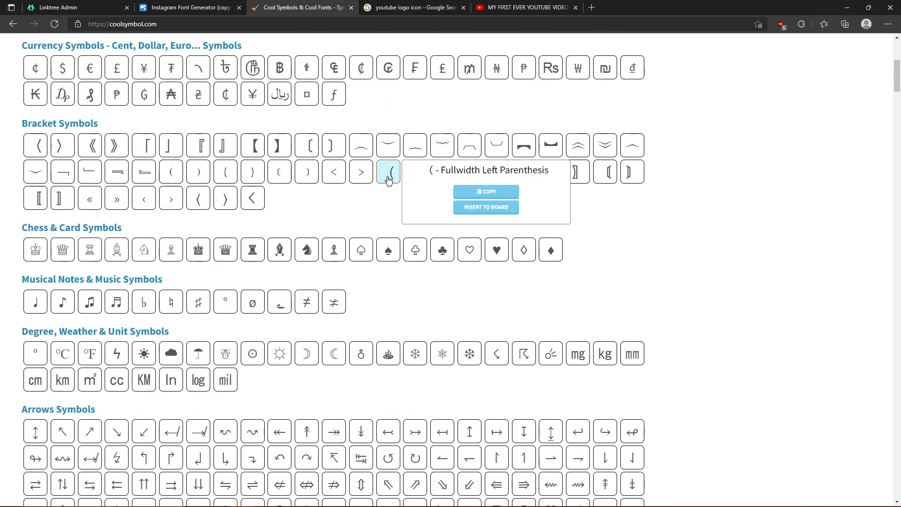
left_click(61, 7)
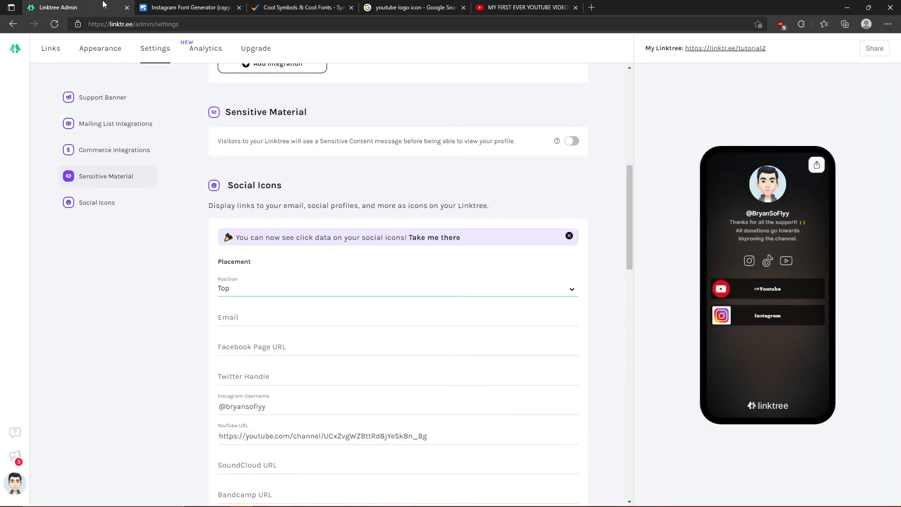
left_click(413, 7)
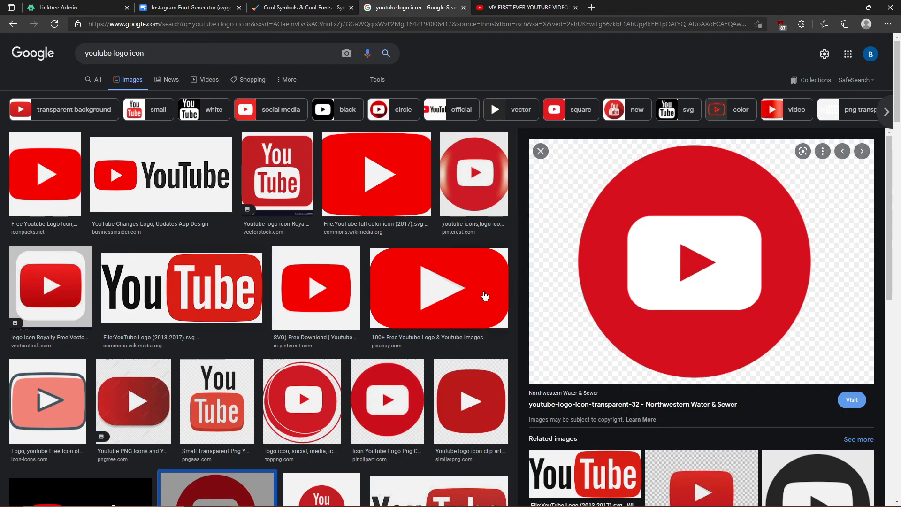
- Search Google Images for 'youtube logo free fire' by trimming a suggested query
left_click(176, 51)
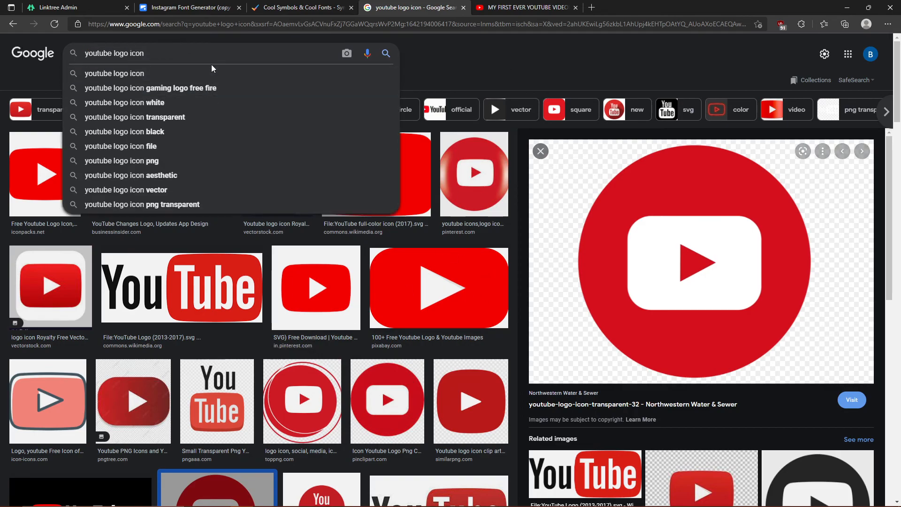
left_click(424, 84)
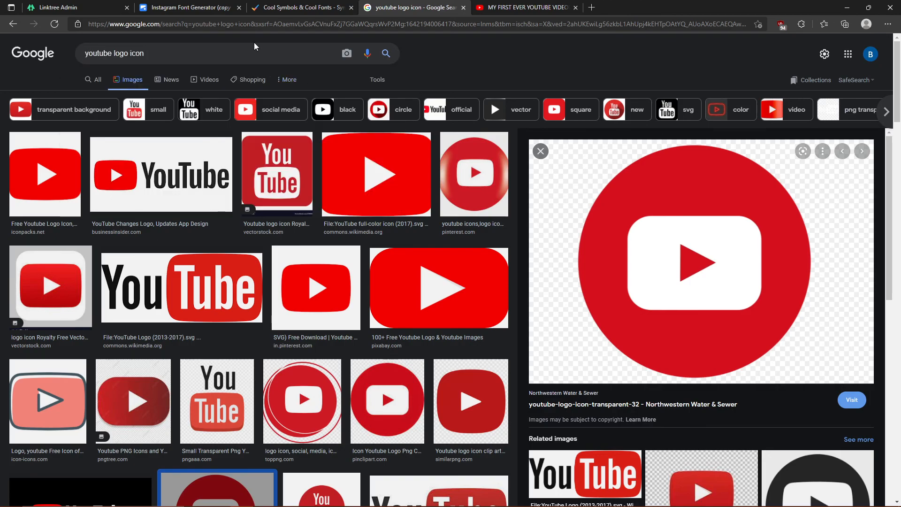
left_click(256, 46)
left_click(199, 89)
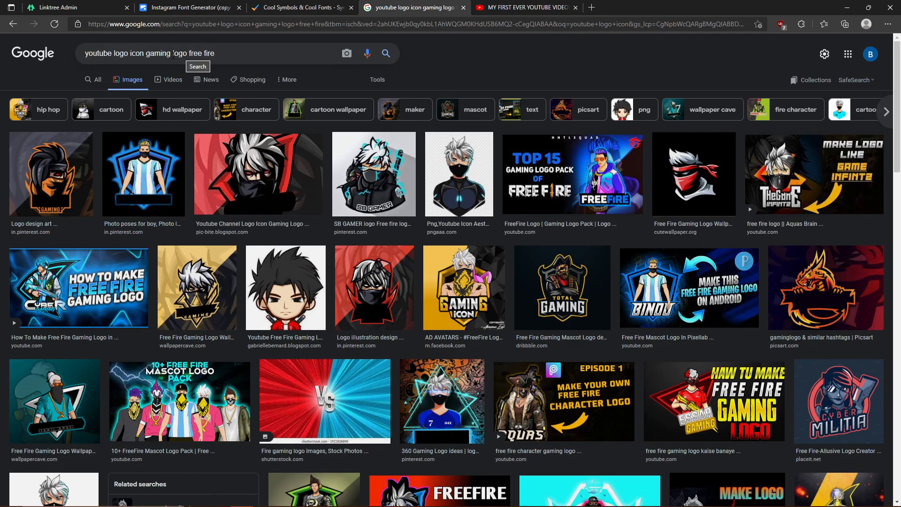
left_click_drag(167, 56, 133, 56)
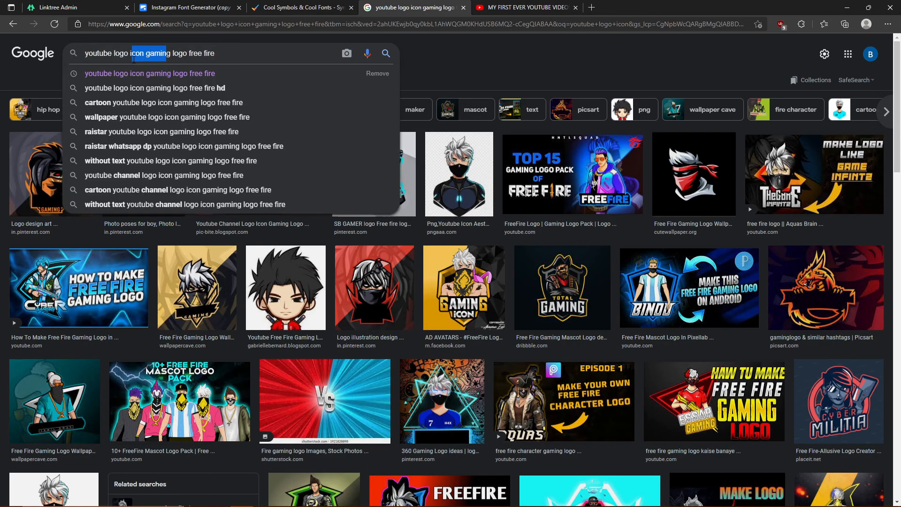
key("BackSpace")
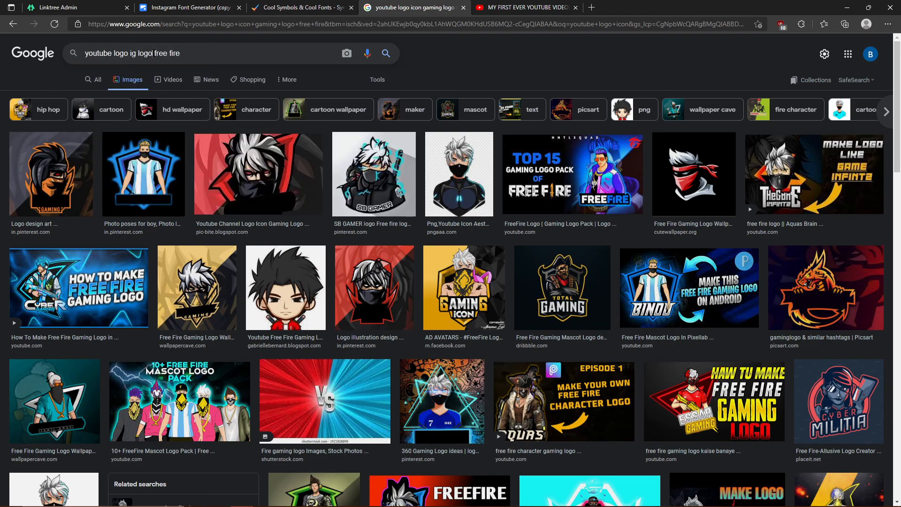
left_click_drag(152, 54, 133, 55)
key("BackSpace")
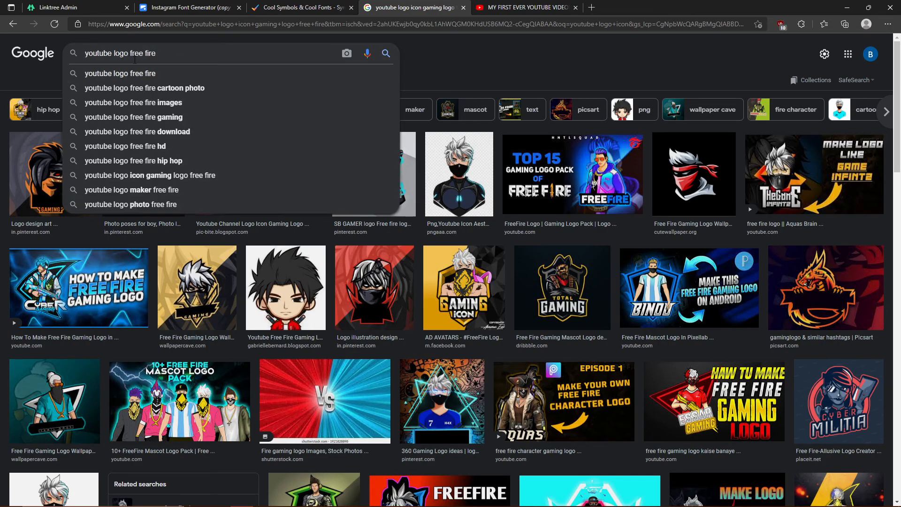
left_click(134, 71)
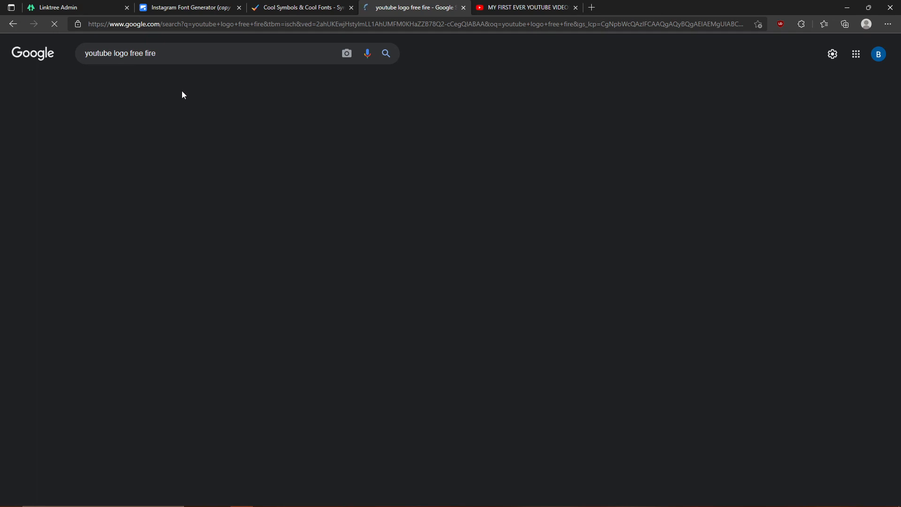
- Glance over the image results and return to the Linktree settings
scroll(233, 172, "down", 5)
scroll(385, 216, "up", 5)
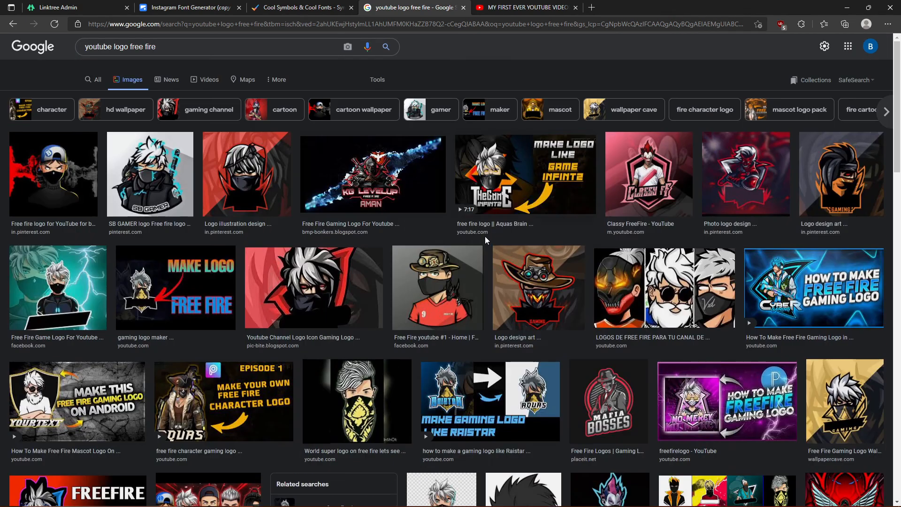
left_click(59, 7)
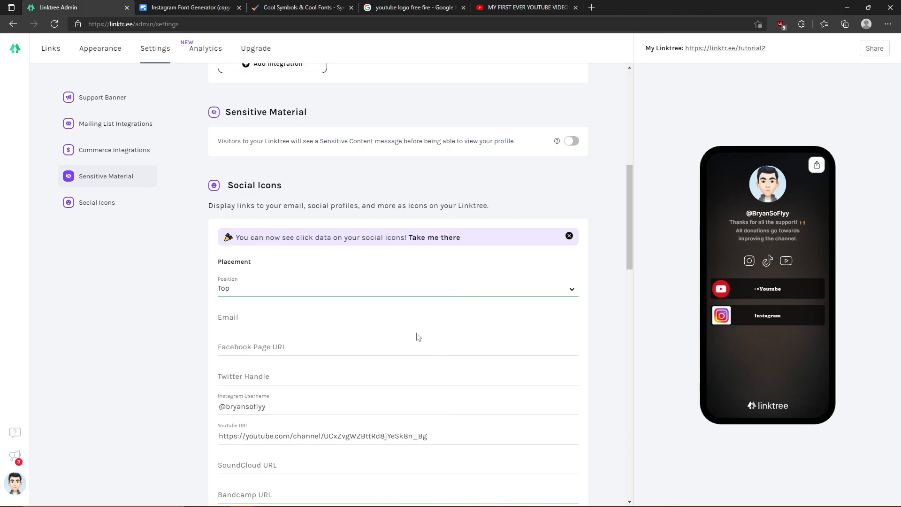
- Close the social-icons click-data banner and jump to the Social Icons section
scroll(417, 336, "down", 2)
left_click(569, 170)
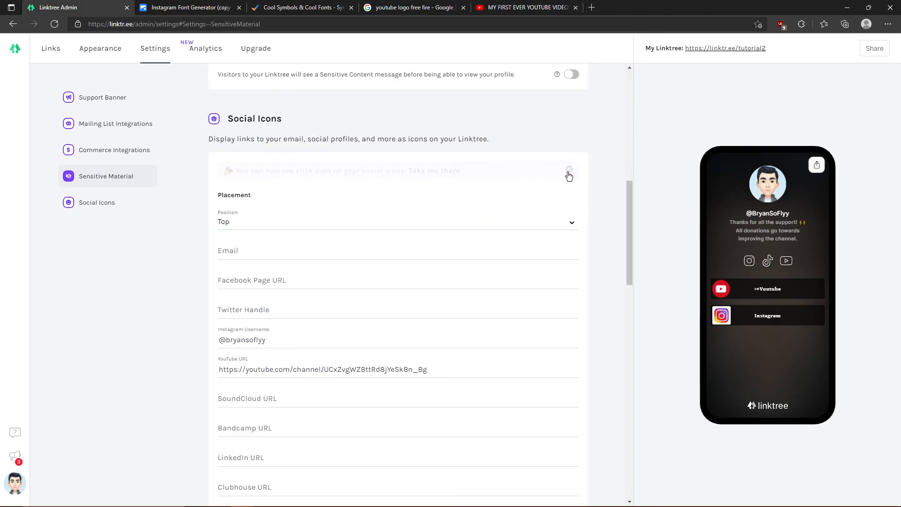
scroll(558, 211, "up", 1)
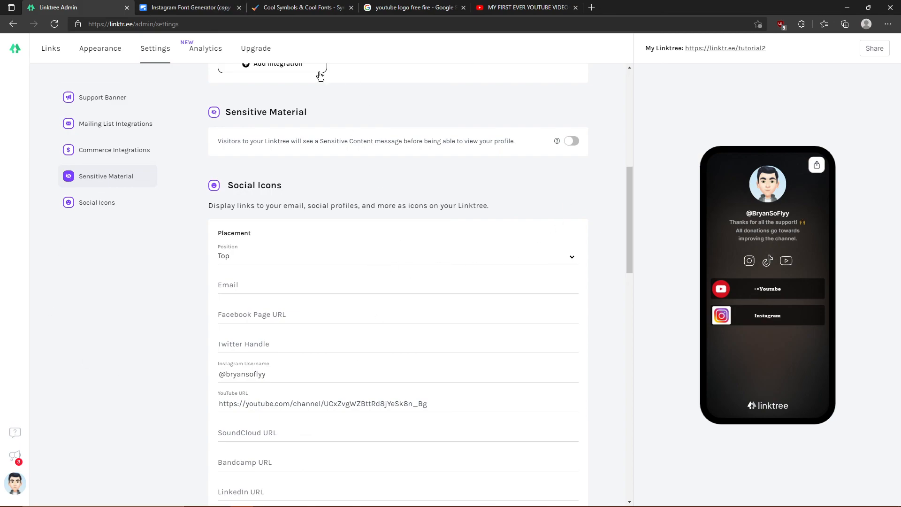
scroll(195, 237, "up", 2)
left_click(131, 199)
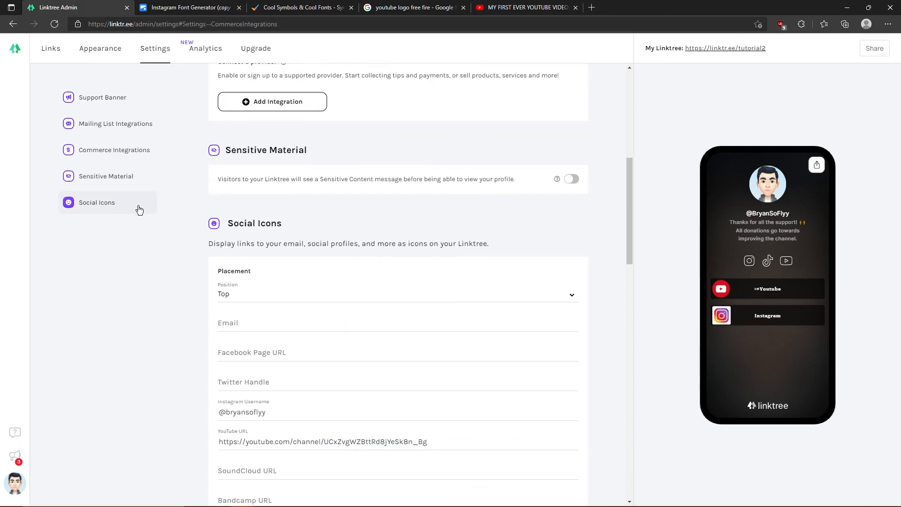